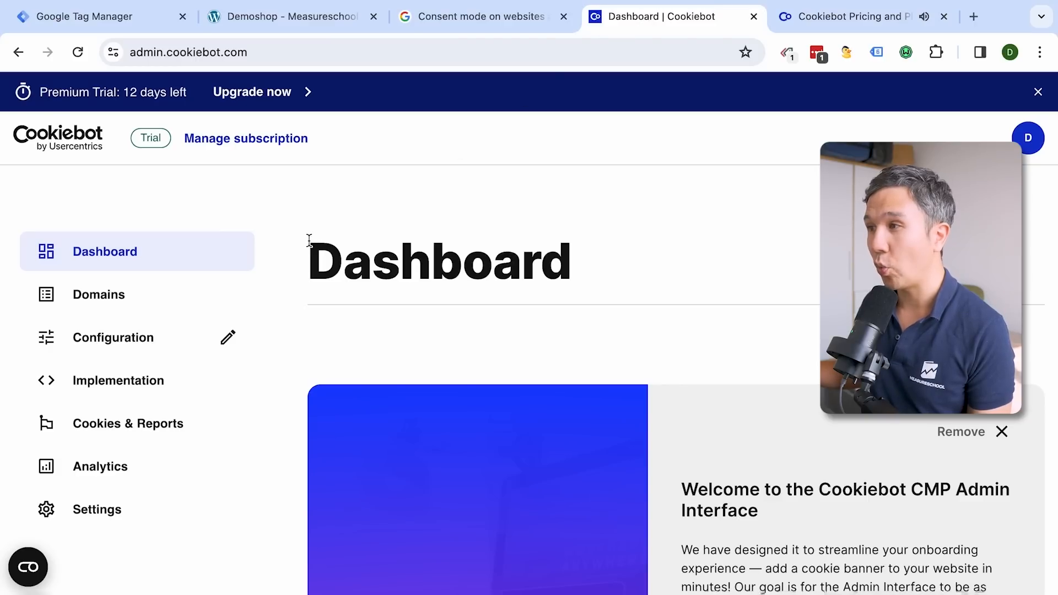
- Look through the Cookiebot domain list and the consent banner's layout configuration for Domain Group #1
scroll(309, 240, down, 1)
click(146, 298)
scroll(177, 289, down, 2)
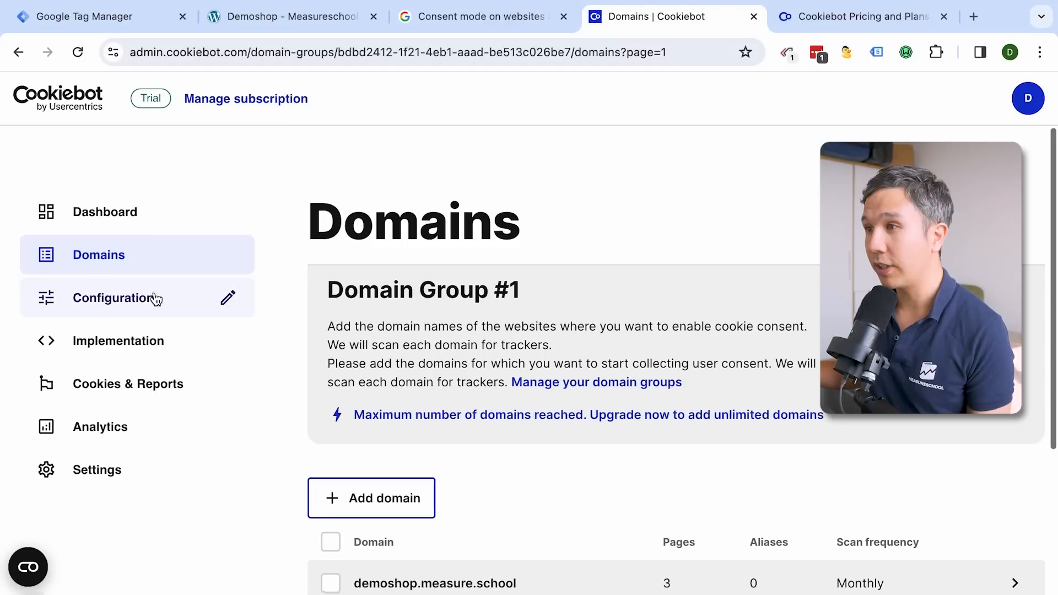
click(141, 319)
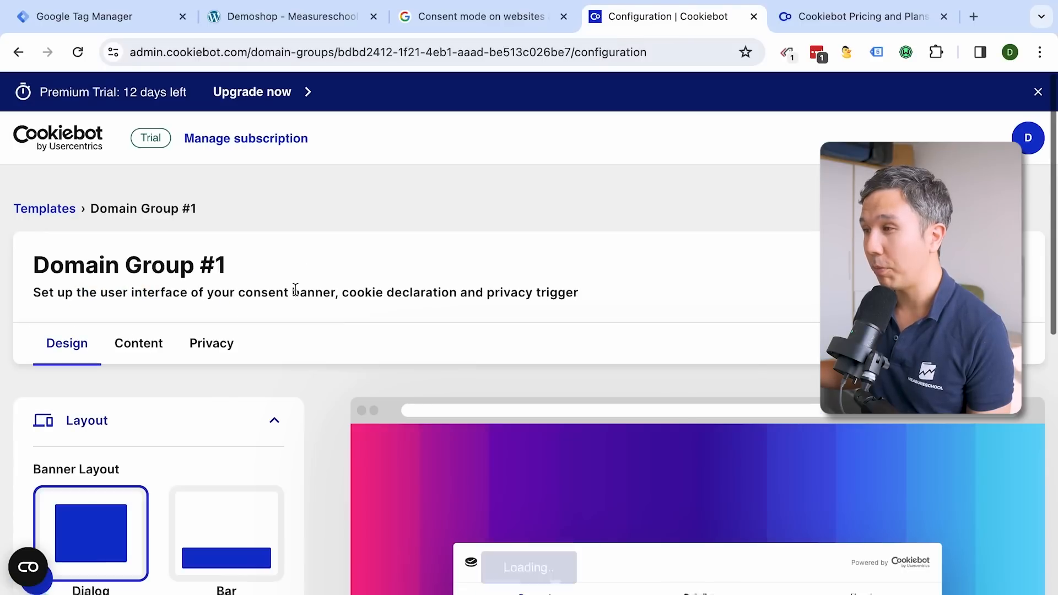
scroll(300, 291, down, 5)
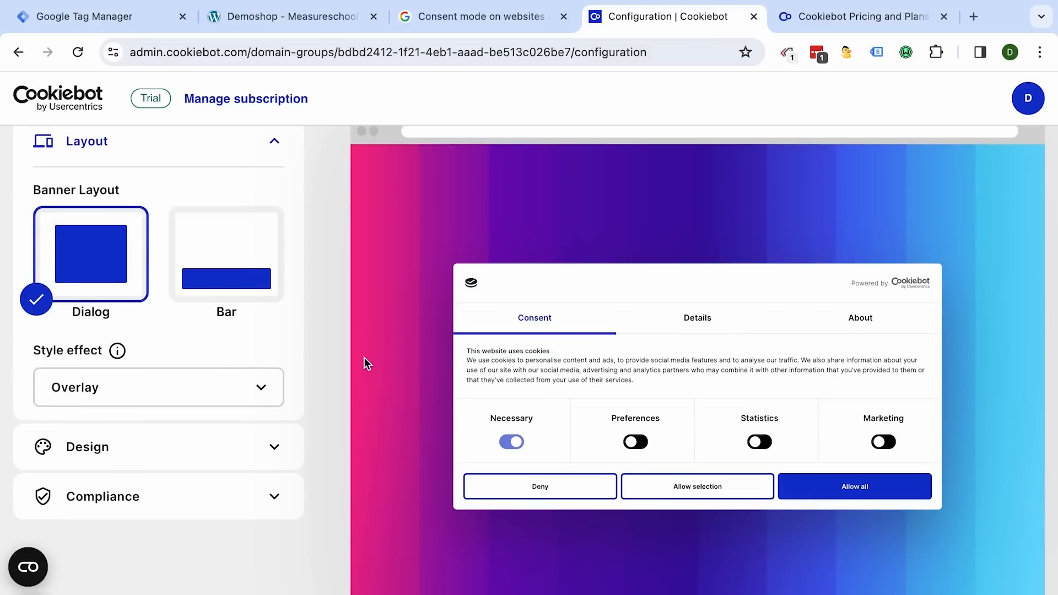
scroll(365, 357, up, 5)
scroll(192, 246, left, 5)
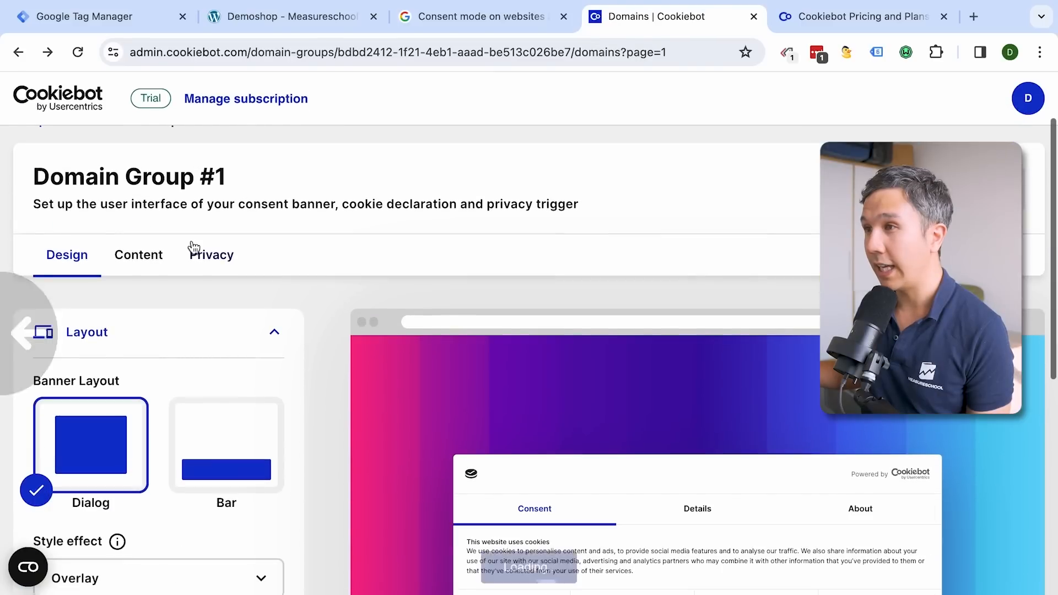
- Examine the cookies and trackers found for the demoshop domain, including their providers and categories
click(135, 384)
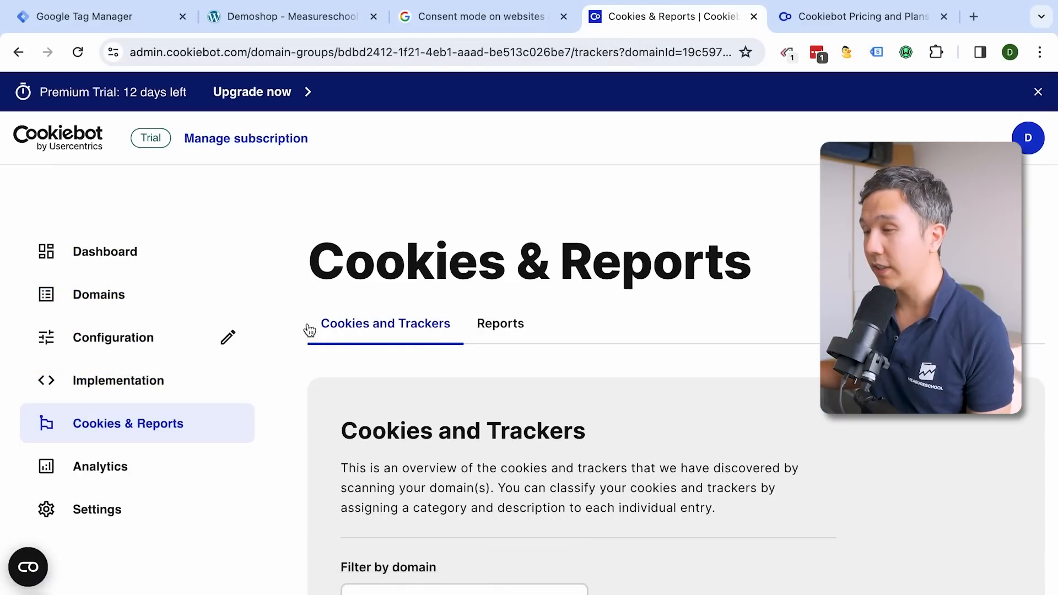
scroll(307, 323, down, 5)
scroll(308, 372, down, 5)
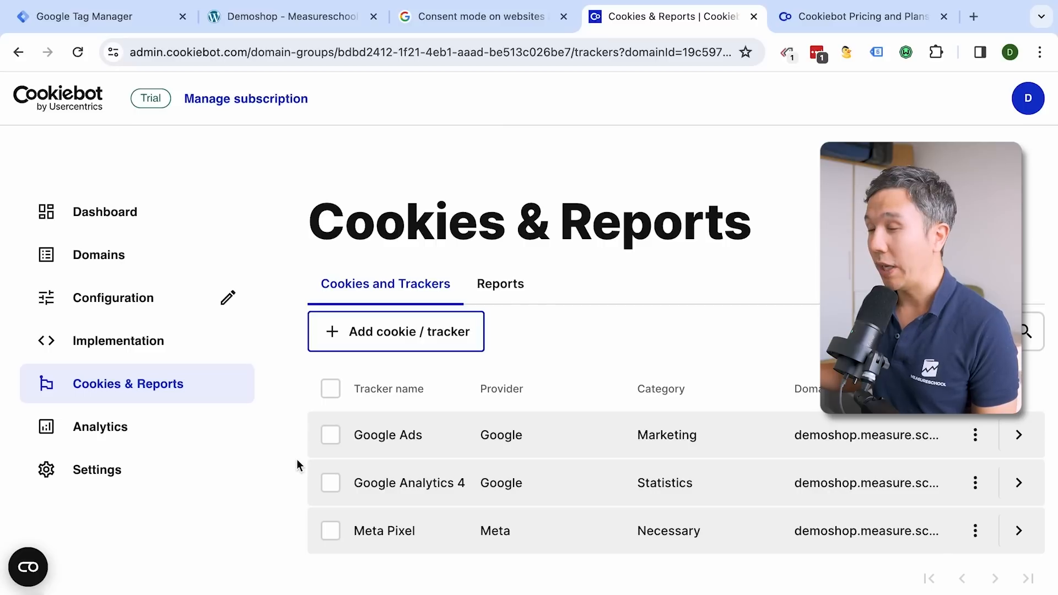
scroll(297, 462, up, 5)
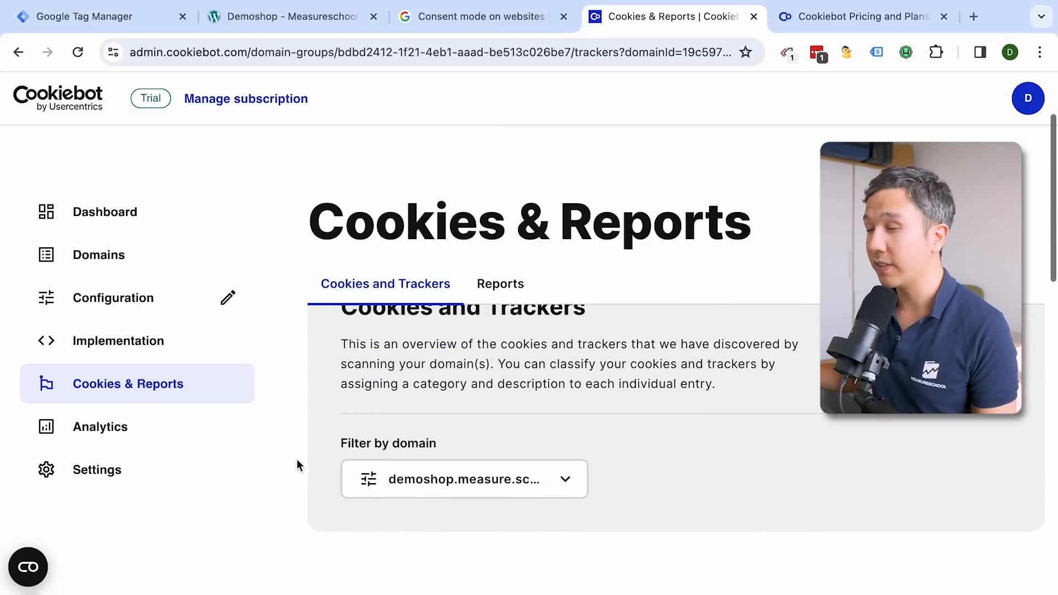
scroll(296, 465, up, 2)
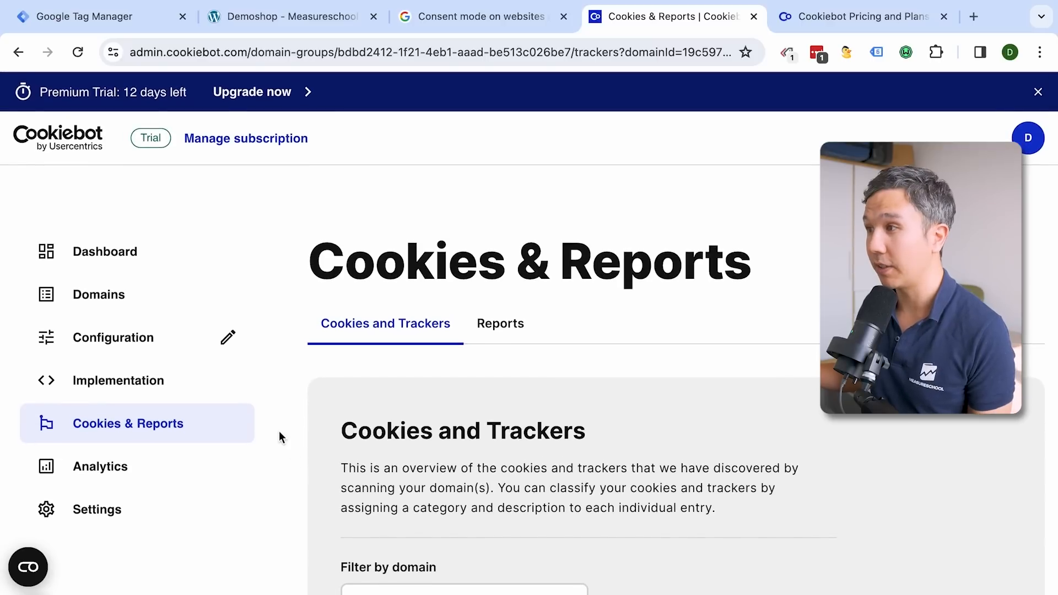
scroll(279, 437, down, 1)
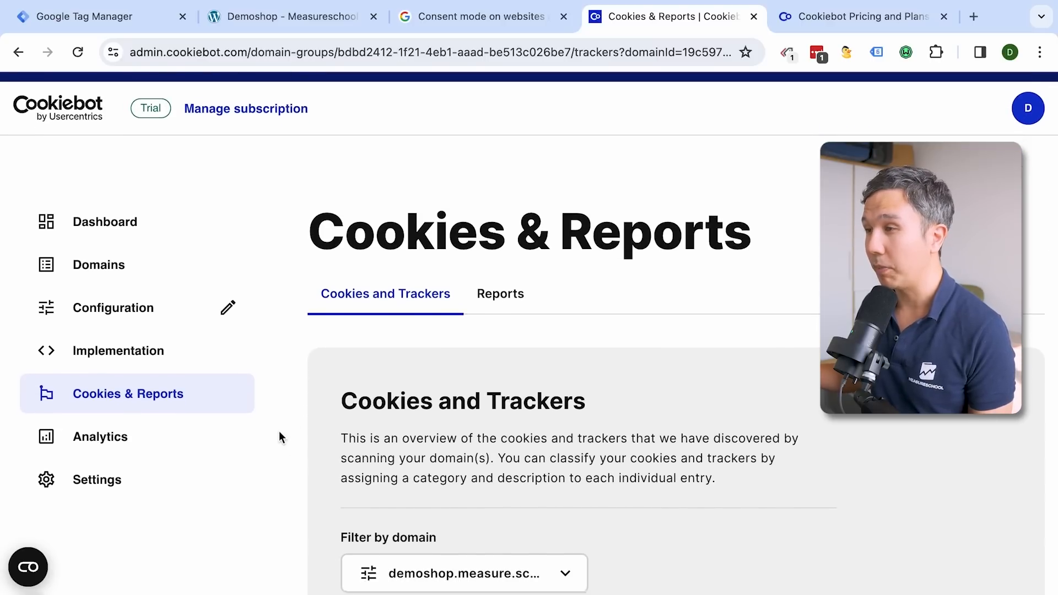
- Check the Demoshop home page for a cookie banner and the existing tags in its Google Tag Manager container
click(259, 15)
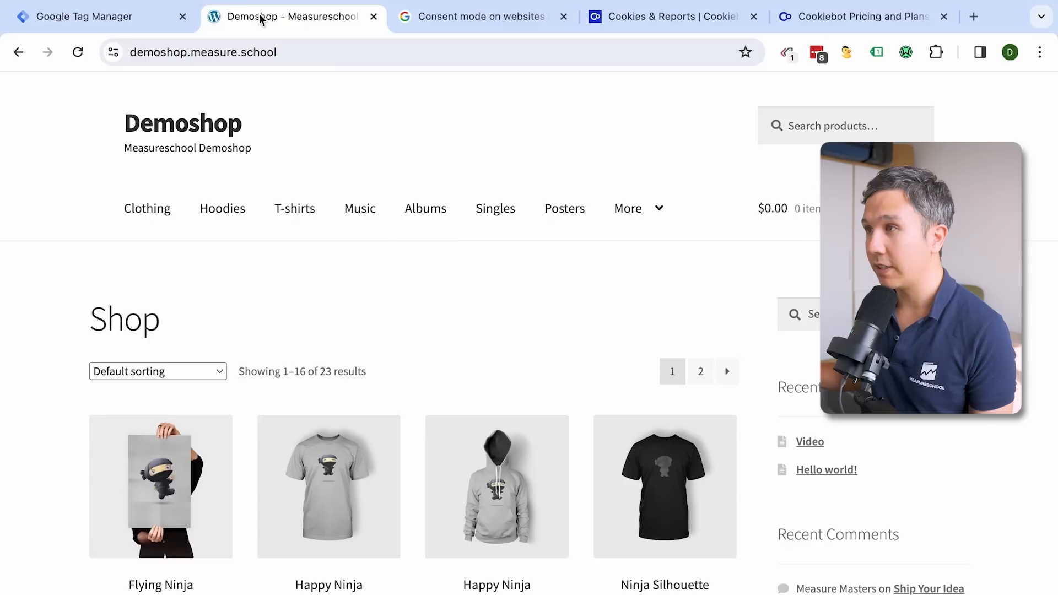
click(103, 22)
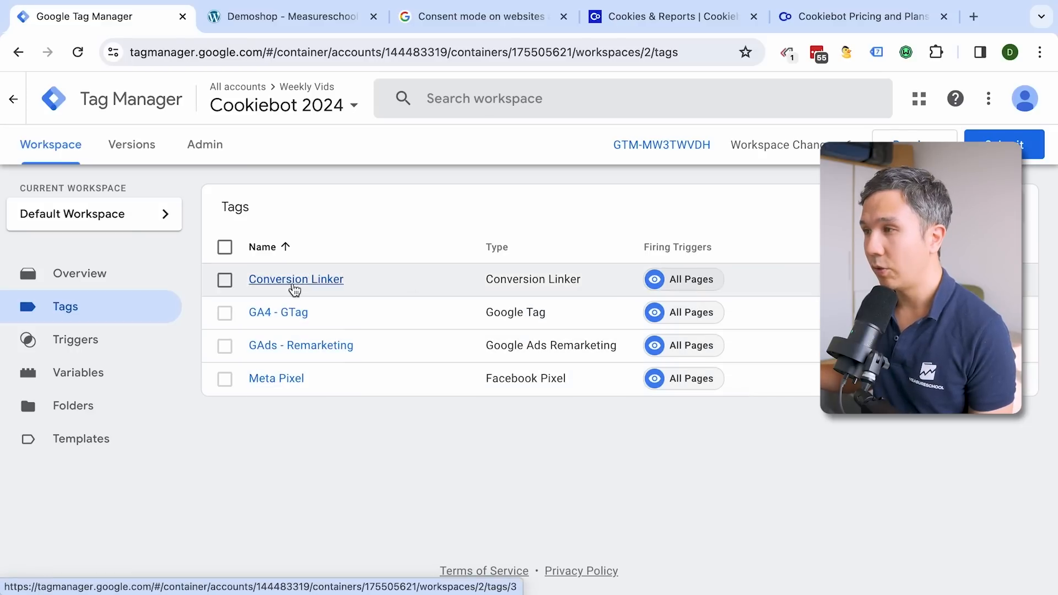
click(274, 18)
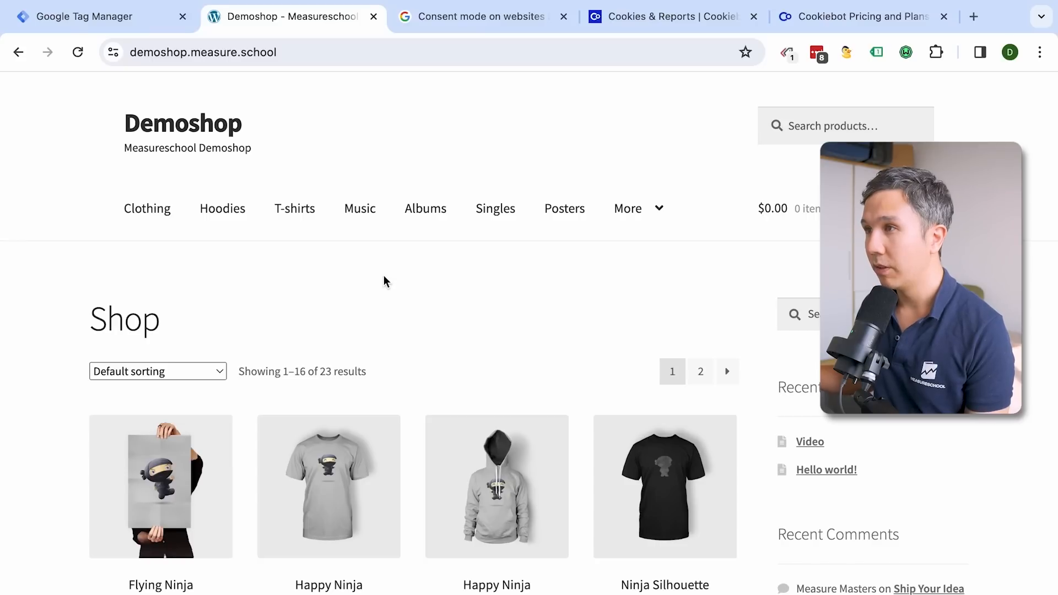
- Switch to Google Tag Manager and create a new tag using the Cookiebot CMP template from the Community Template Gallery
click(70, 22)
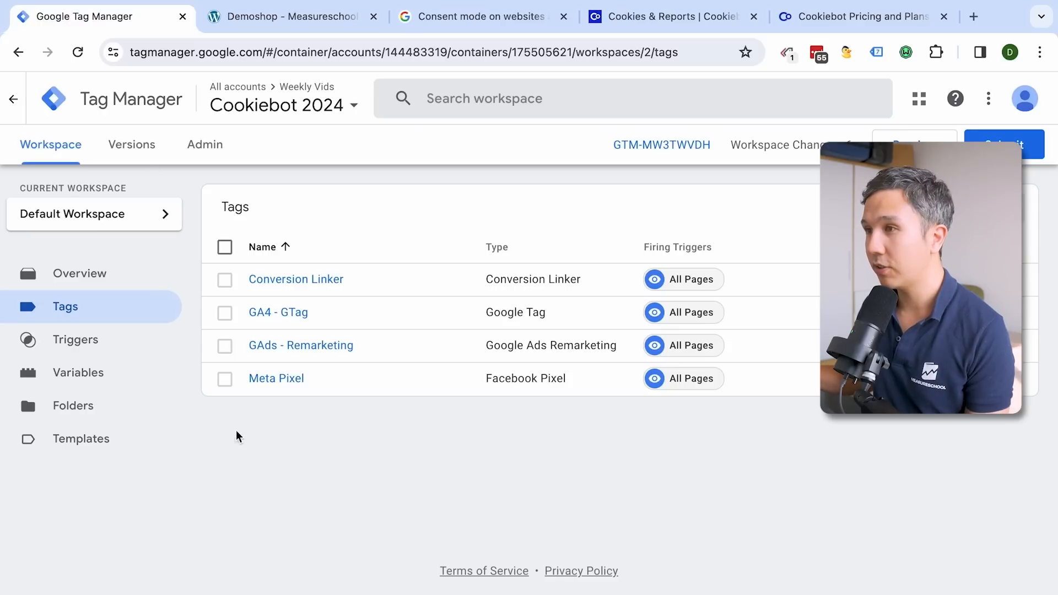
click(995, 209)
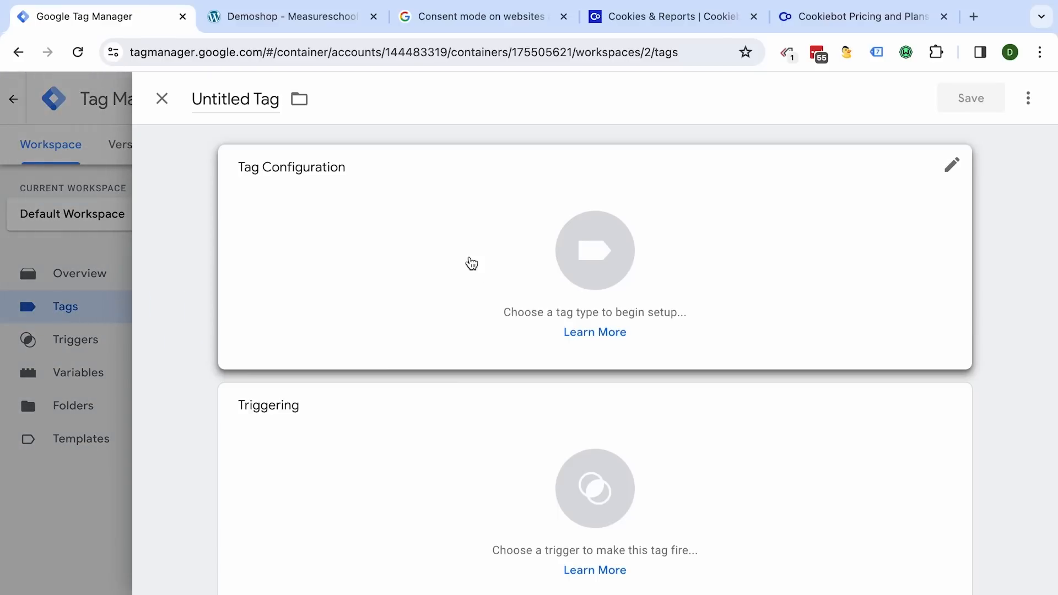
click(473, 264)
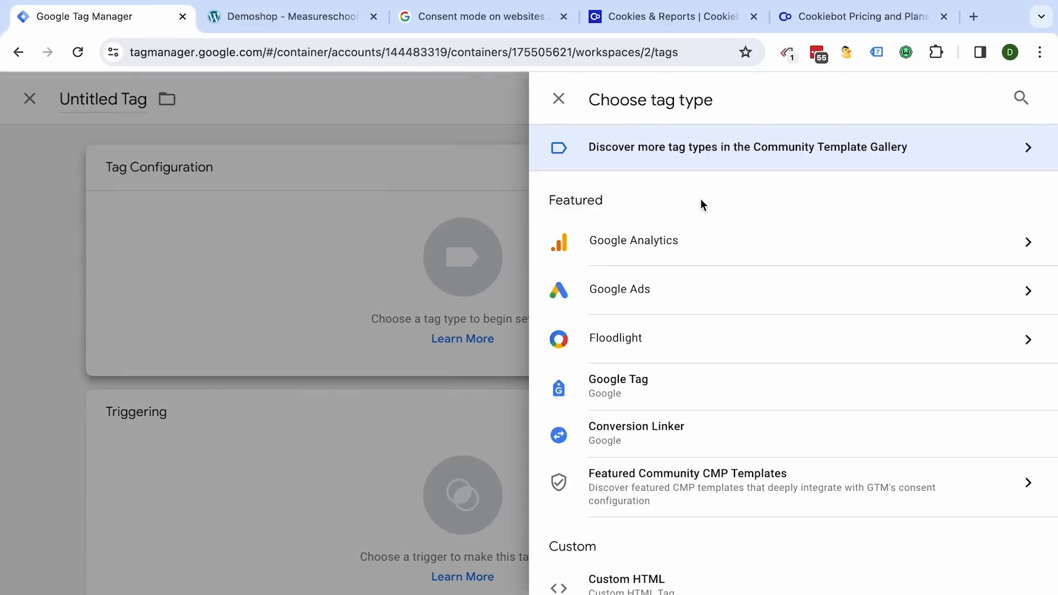
click(796, 160)
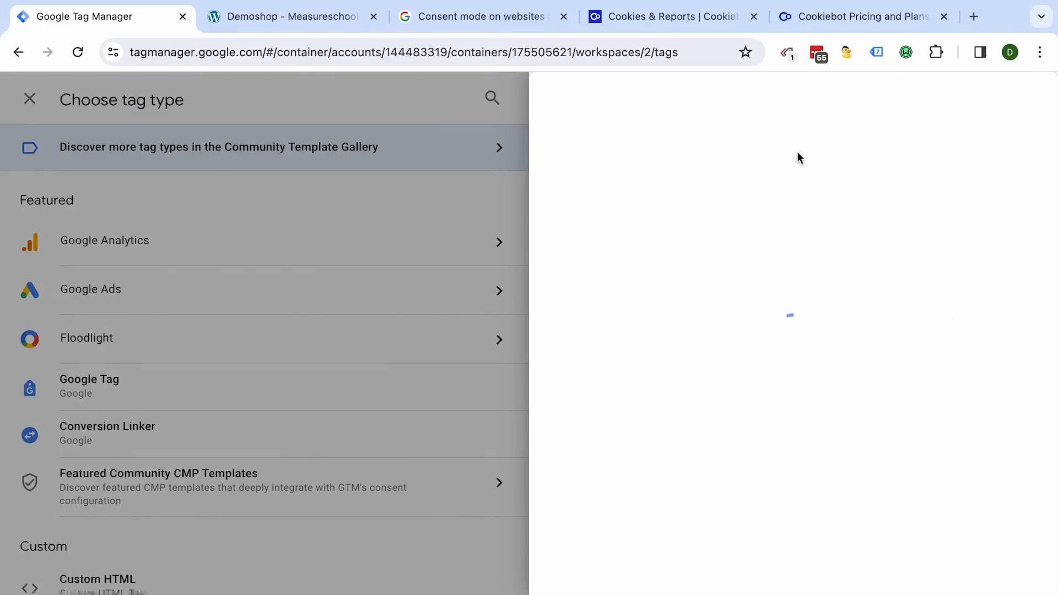
click(1021, 98)
text(cookiebot)
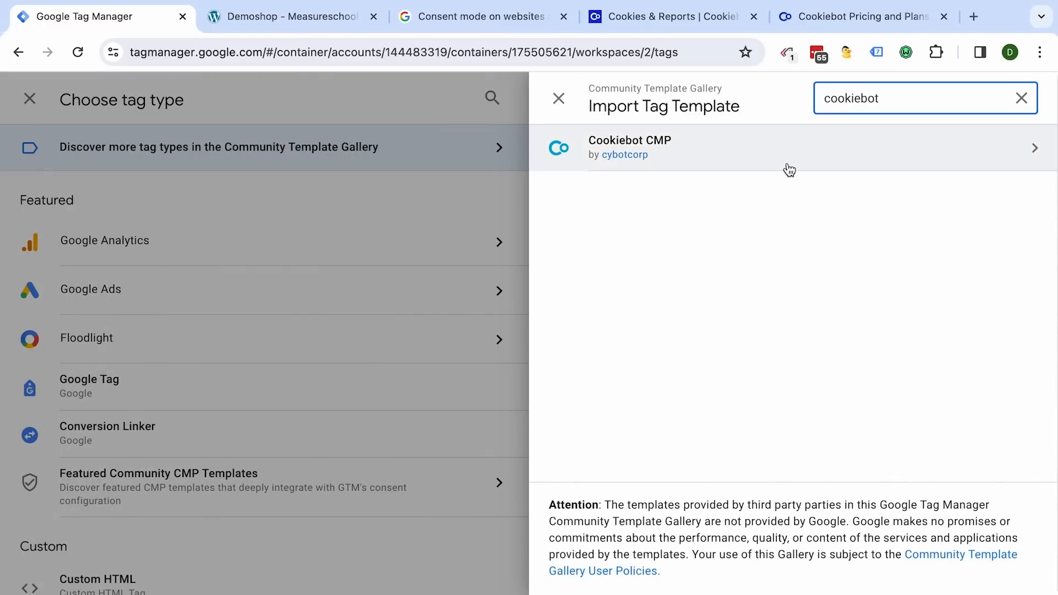
click(788, 169)
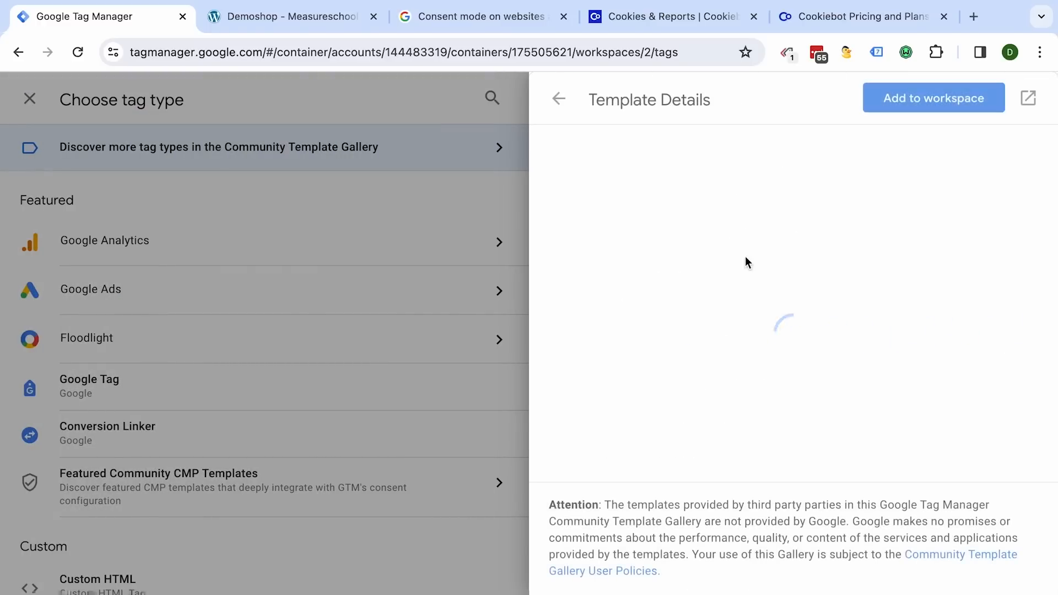
click(883, 99)
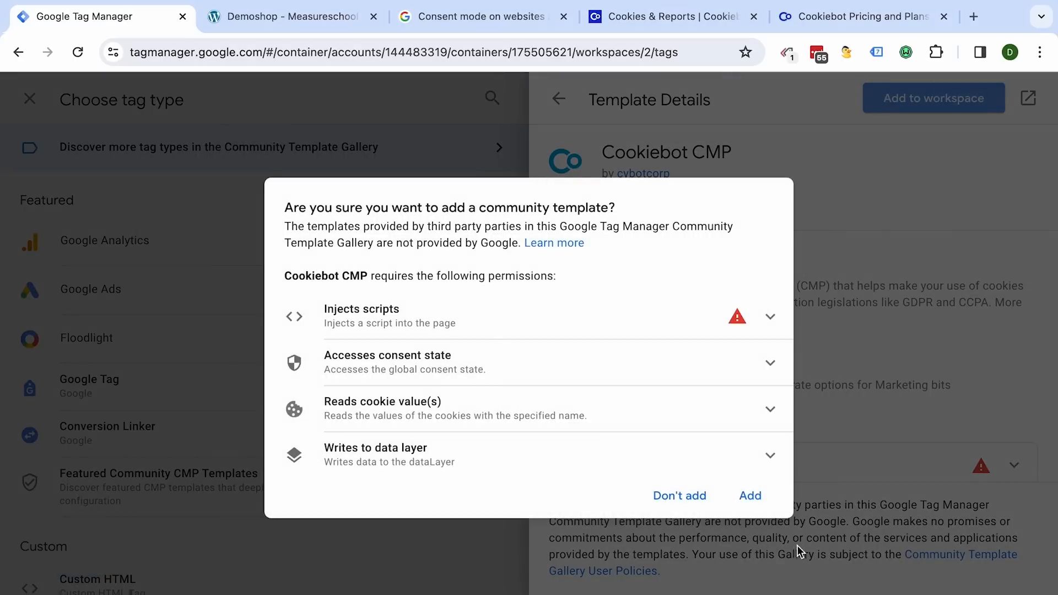
click(754, 497)
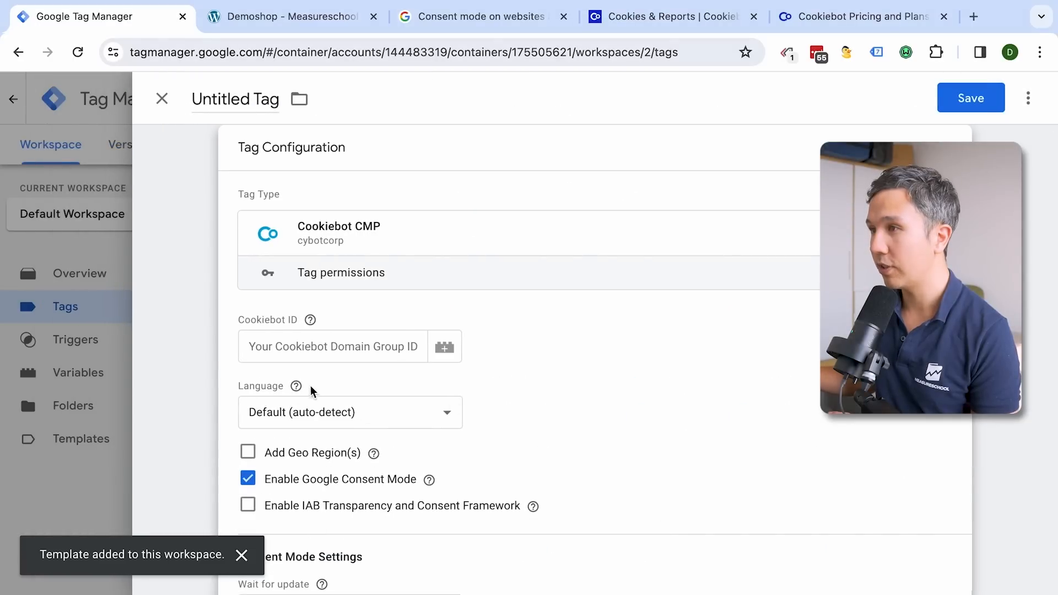
- Copy the domain group ID from the script on Cookiebot's Implementation page into the new tag's Cookiebot ID field
click(607, 28)
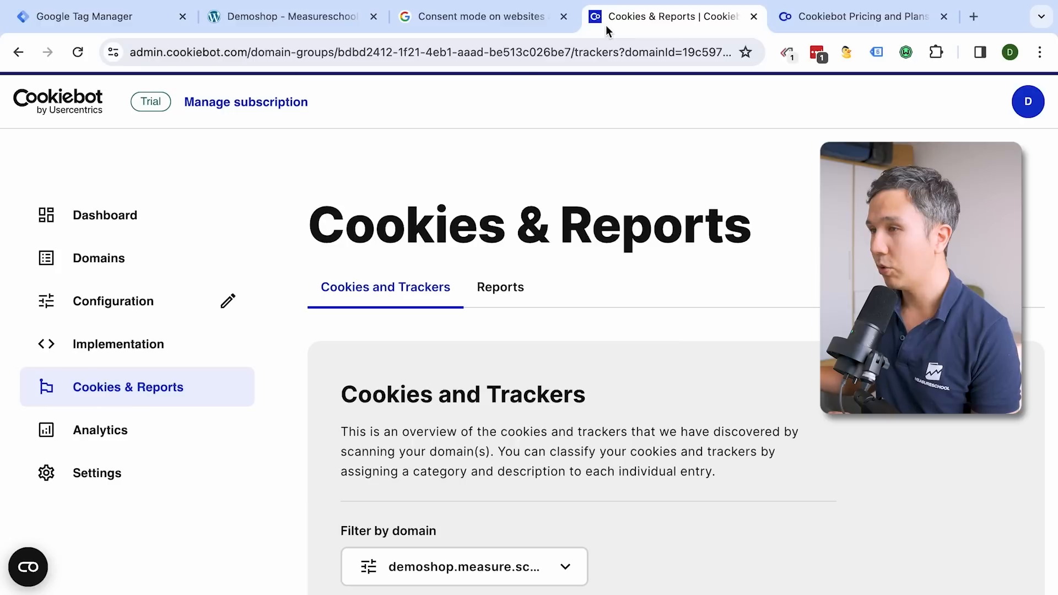
click(173, 362)
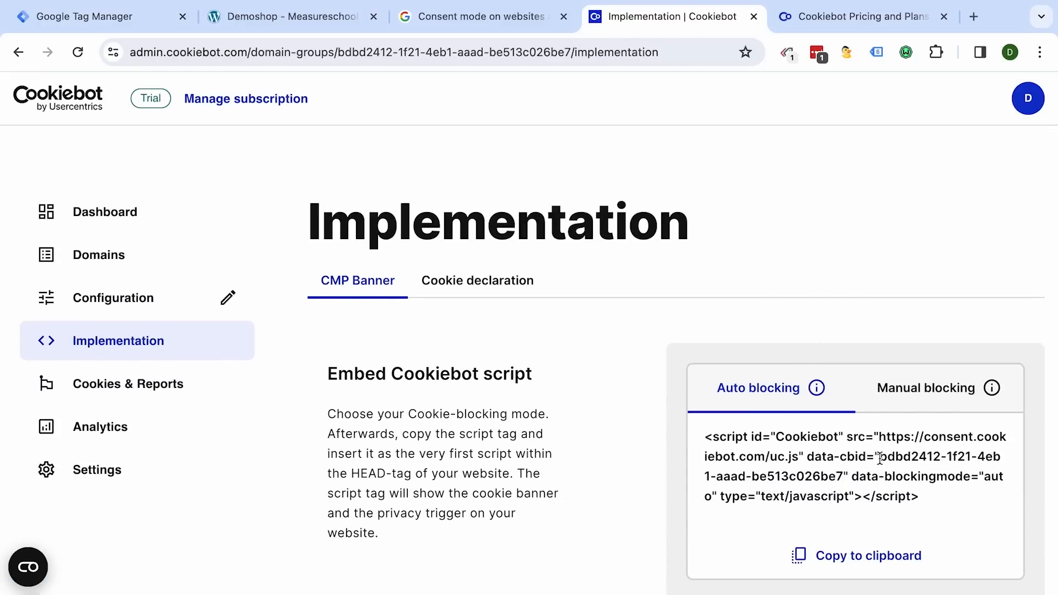
drag(880, 457, 841, 484)
key(ctrl+c)
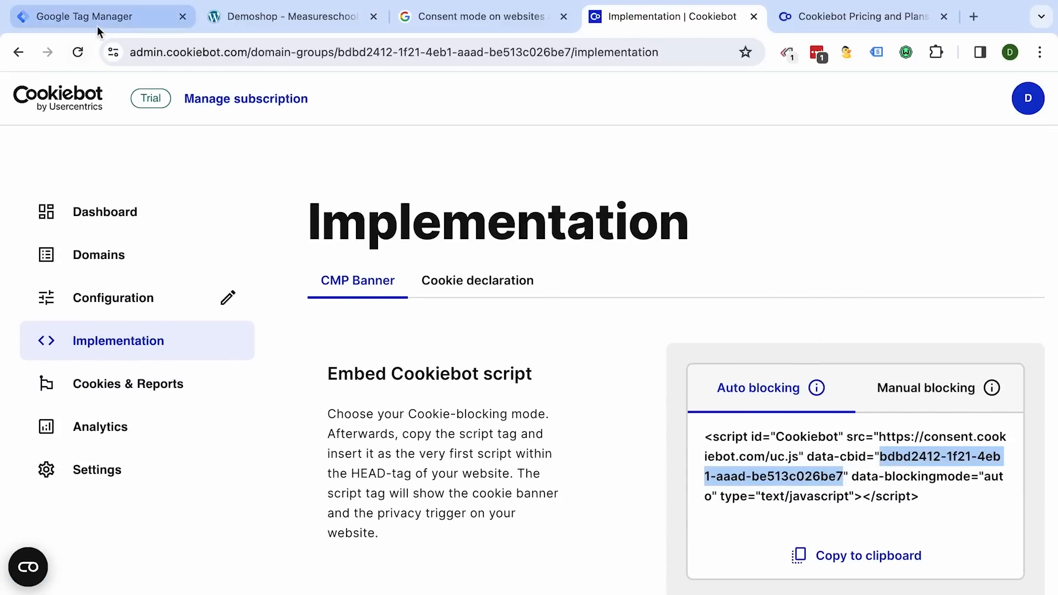
click(83, 16)
click(359, 346)
key(ctrl+v)
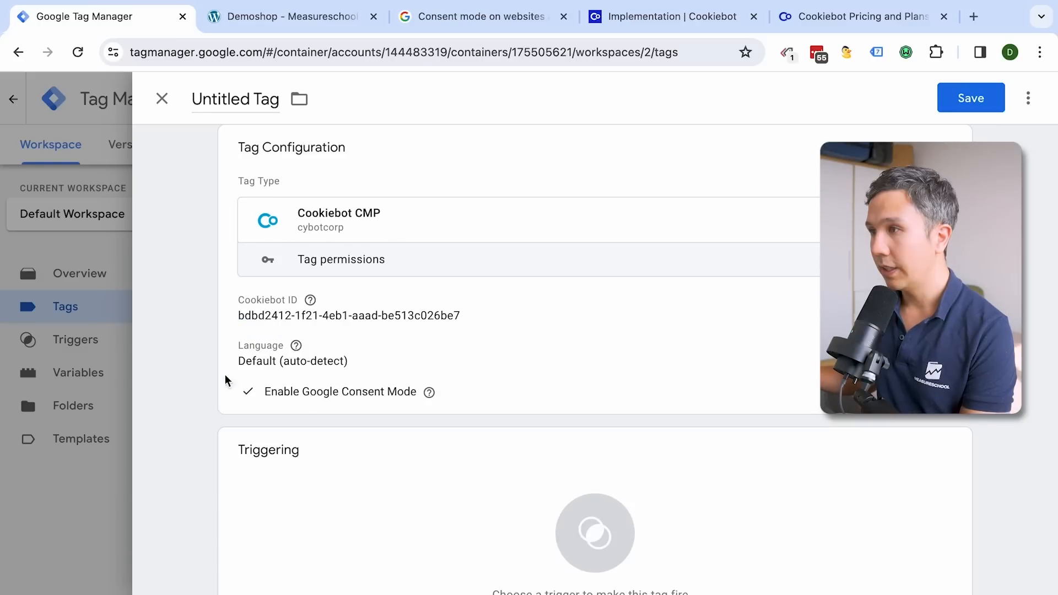
- Add a global default consent state with preferences, statistics and all marketing consents set to Denied
scroll(205, 422, down, 2)
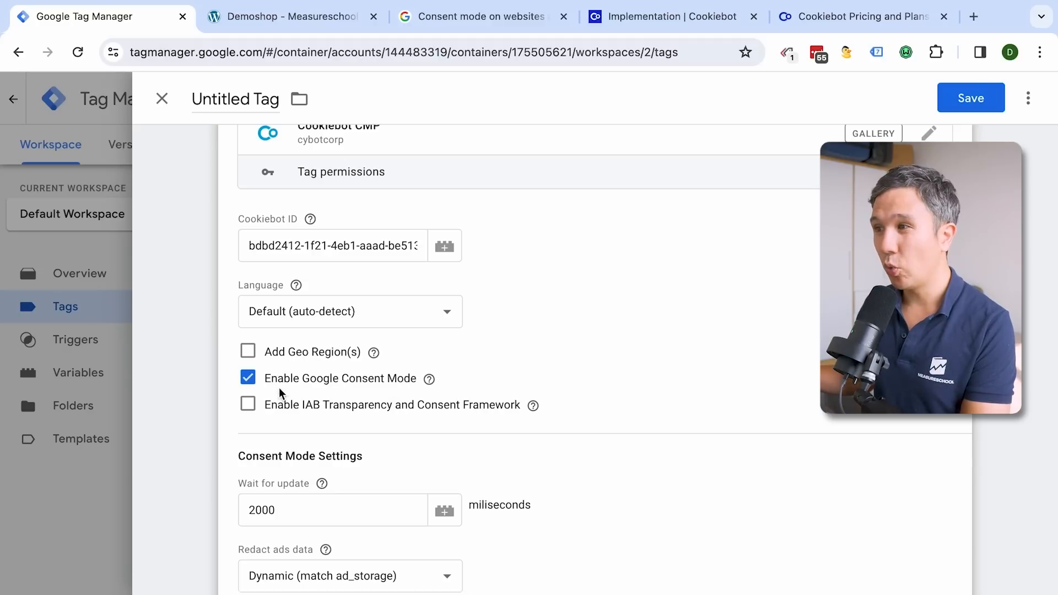
scroll(382, 378, down, 4)
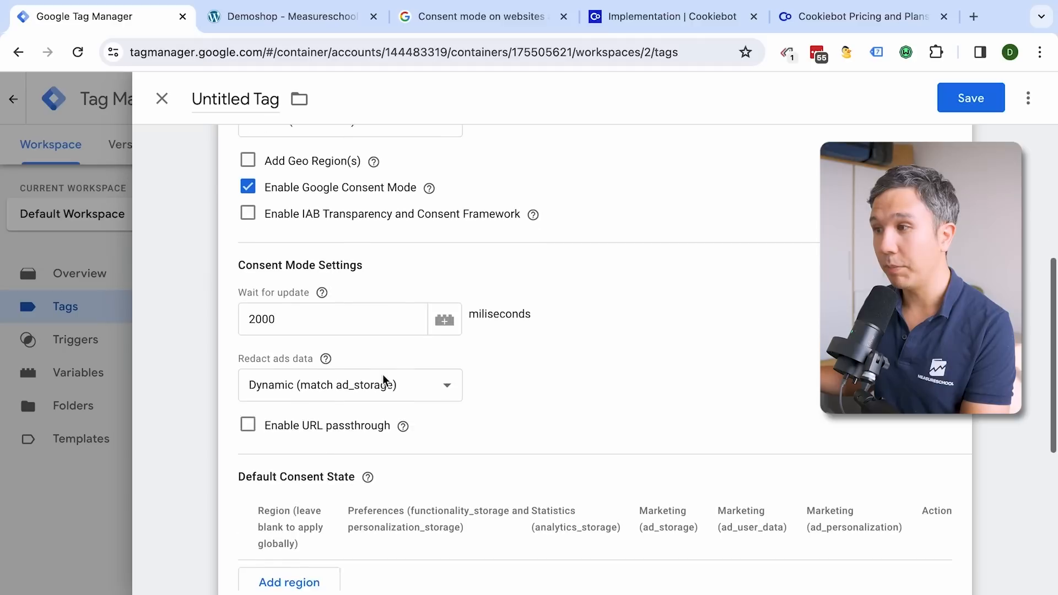
scroll(285, 455, down, 1)
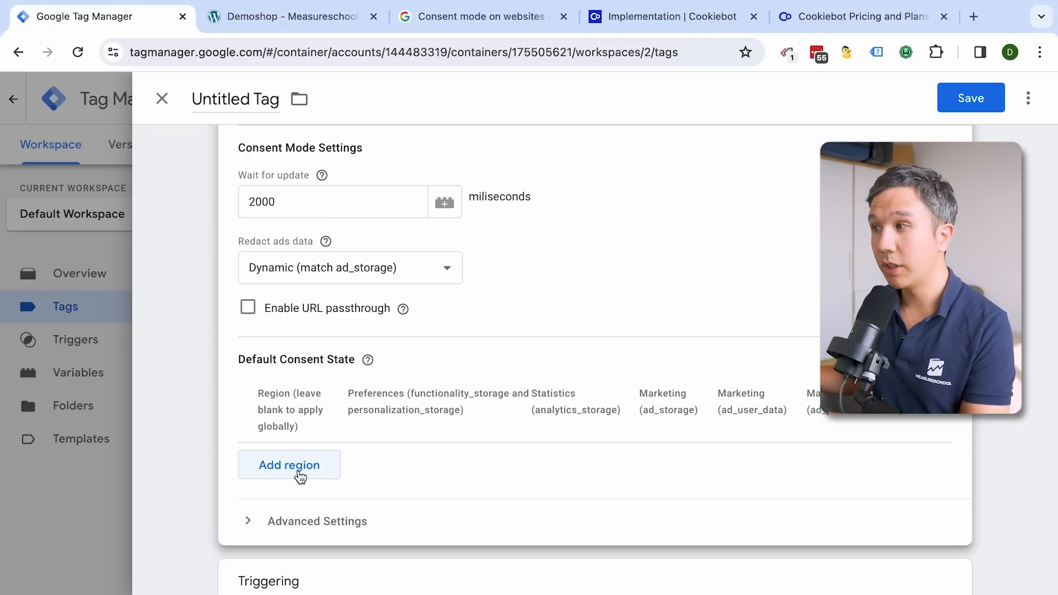
click(300, 472)
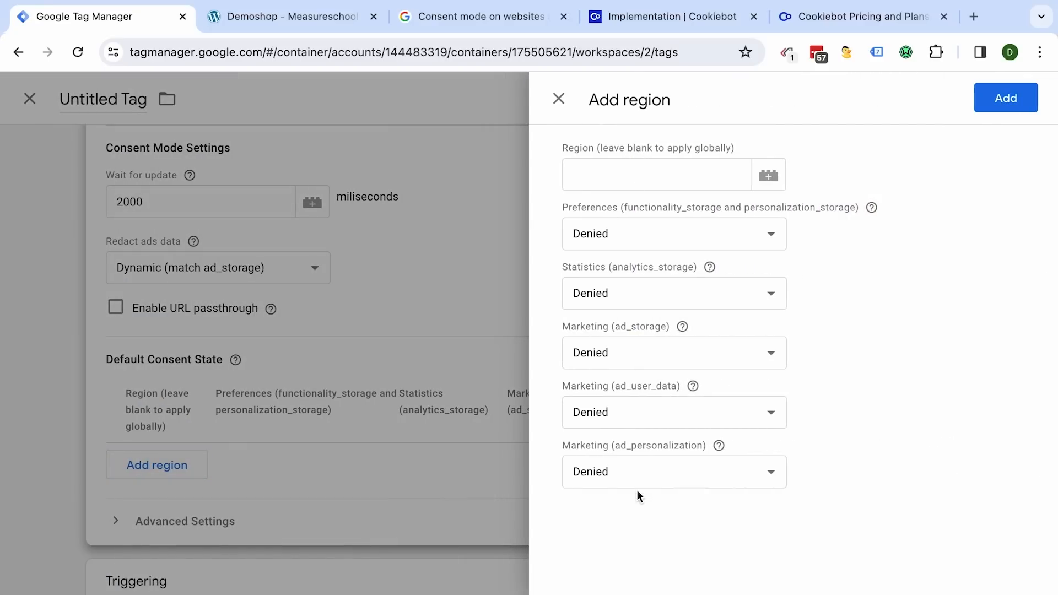
click(1002, 108)
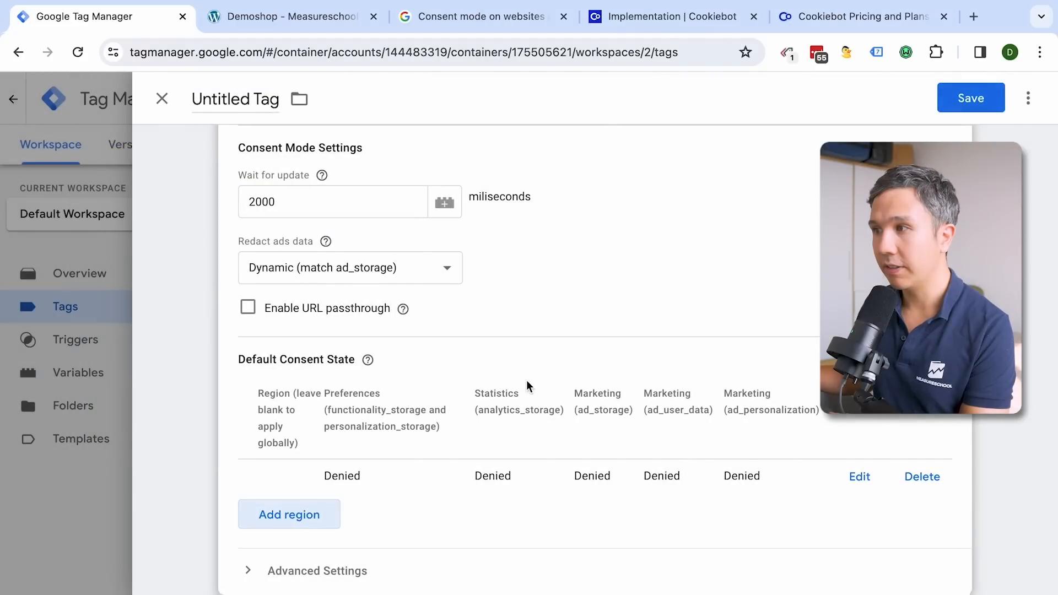
- Name the new tag "Cookiebot"
scroll(527, 386, down, 4)
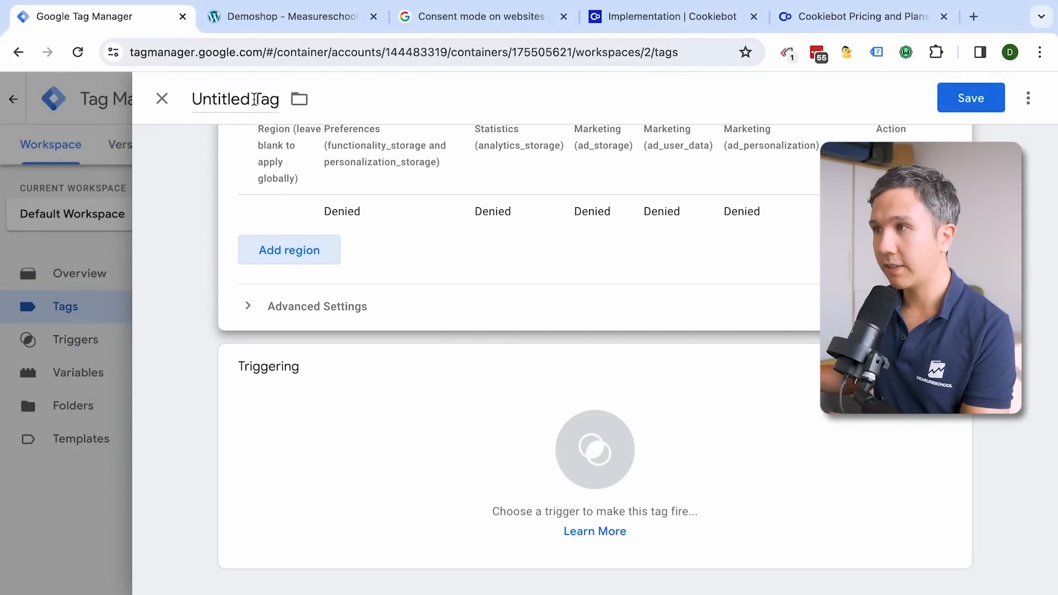
click(264, 99)
text(Cookiebot)
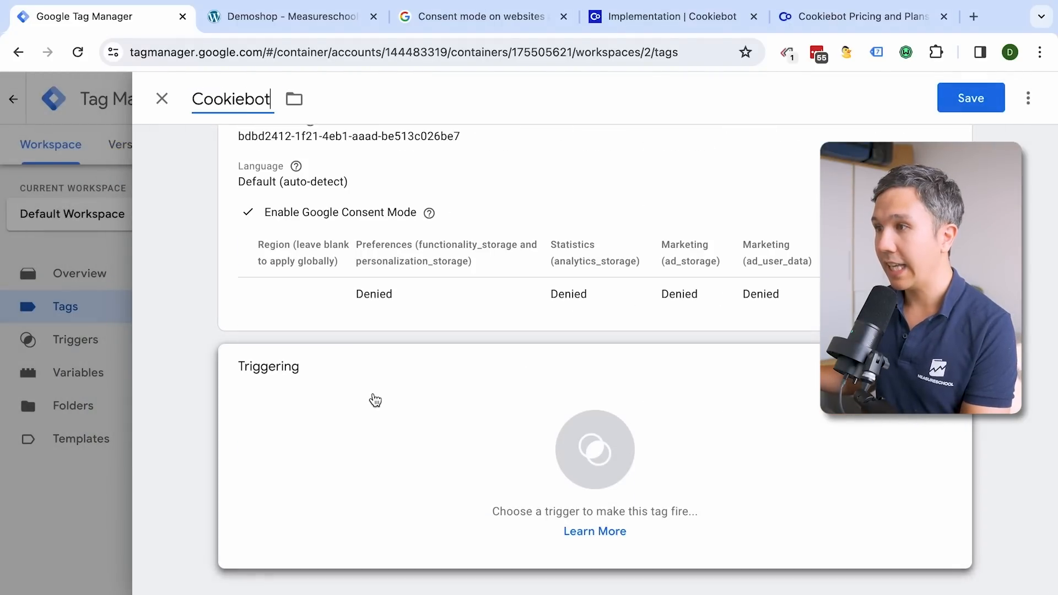
- Set the tag to fire on the Consent Initialization - All Pages trigger and save it
click(372, 397)
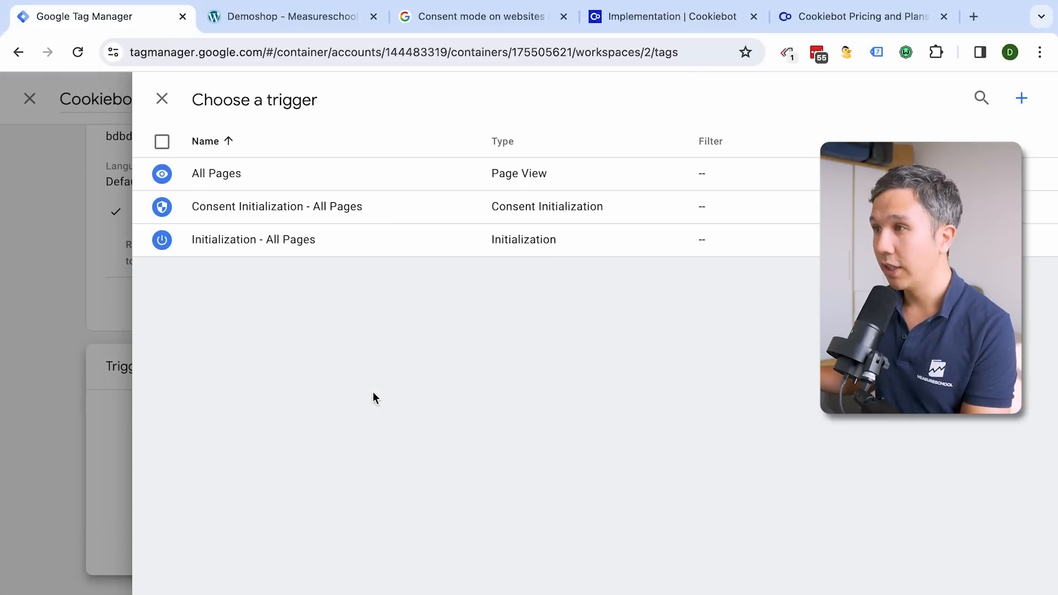
click(237, 211)
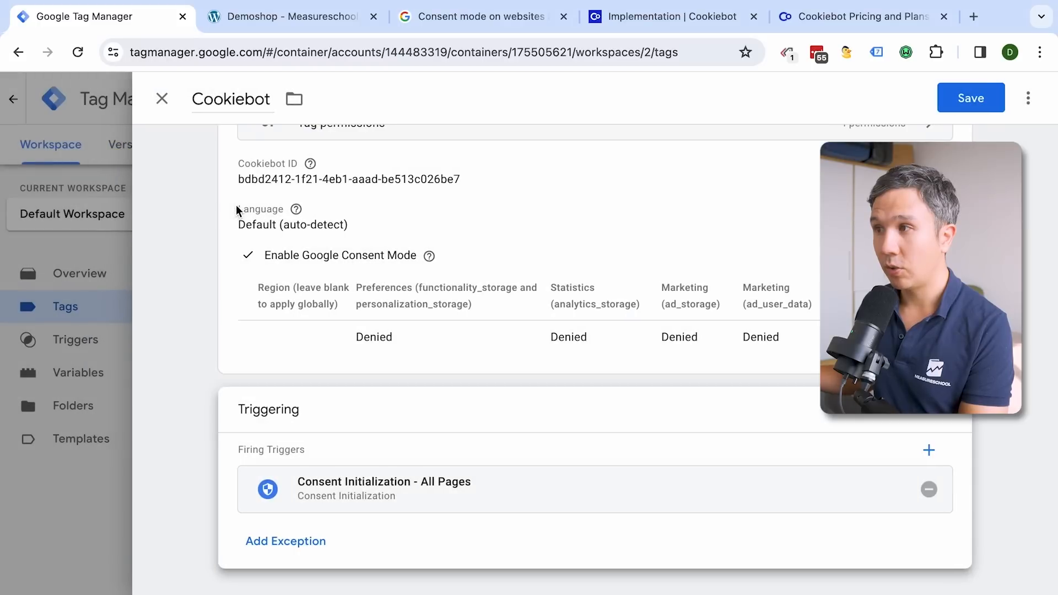
click(968, 93)
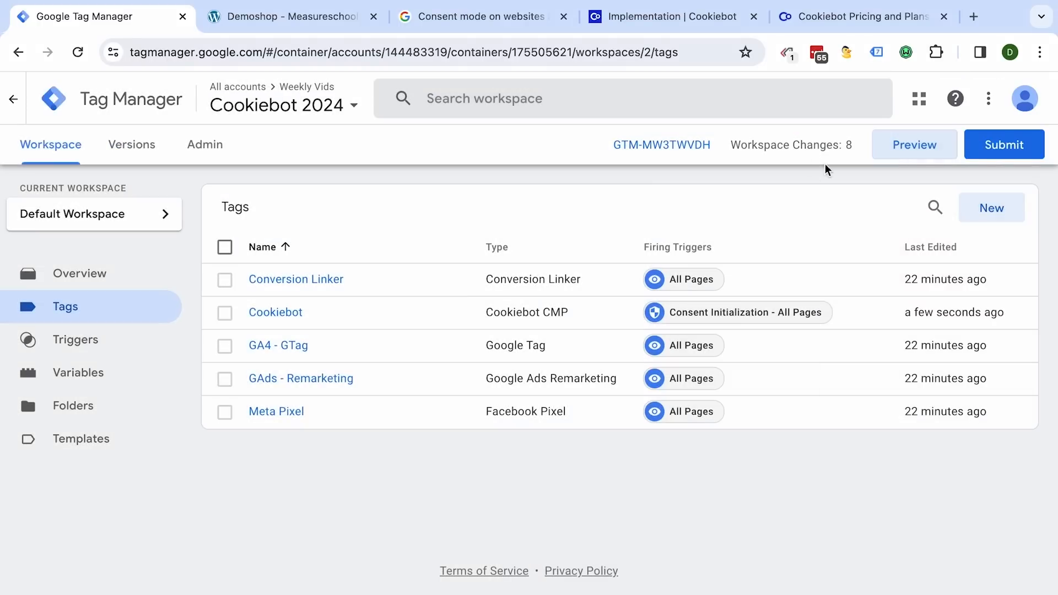
click(930, 147)
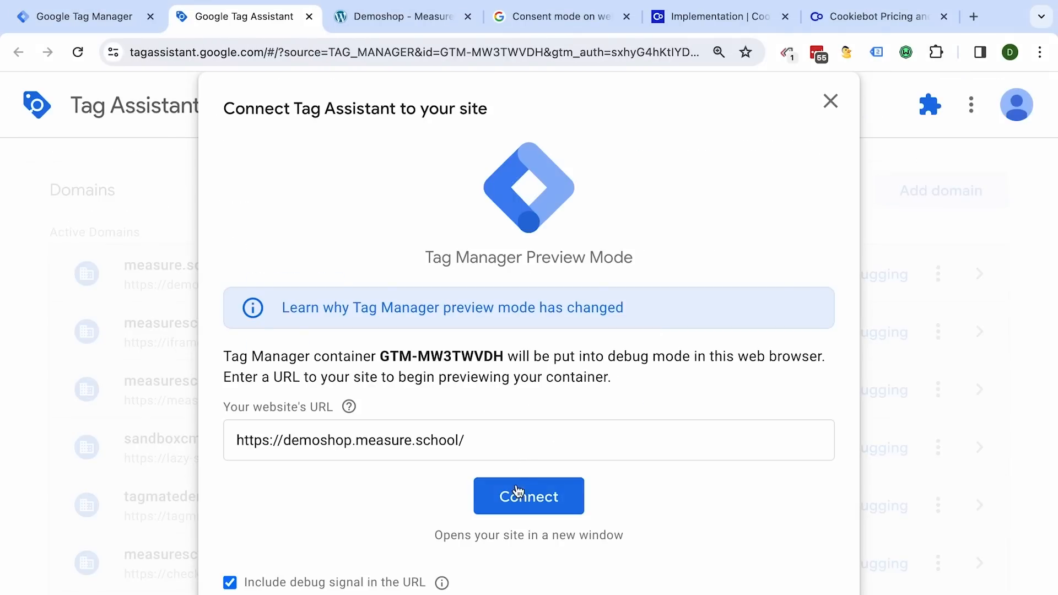
click(535, 512)
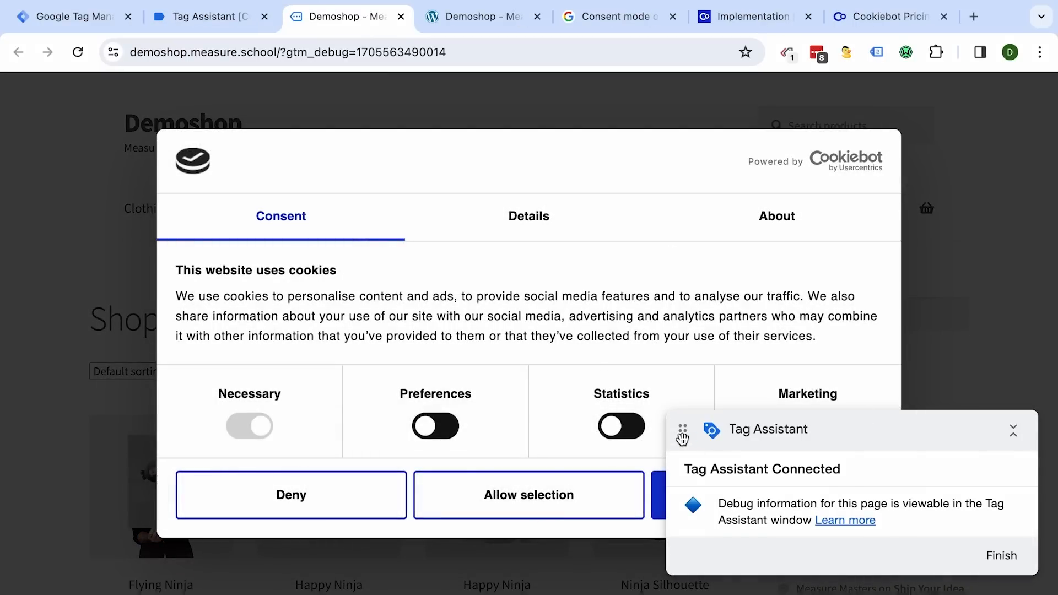
drag(683, 438, 683, 88)
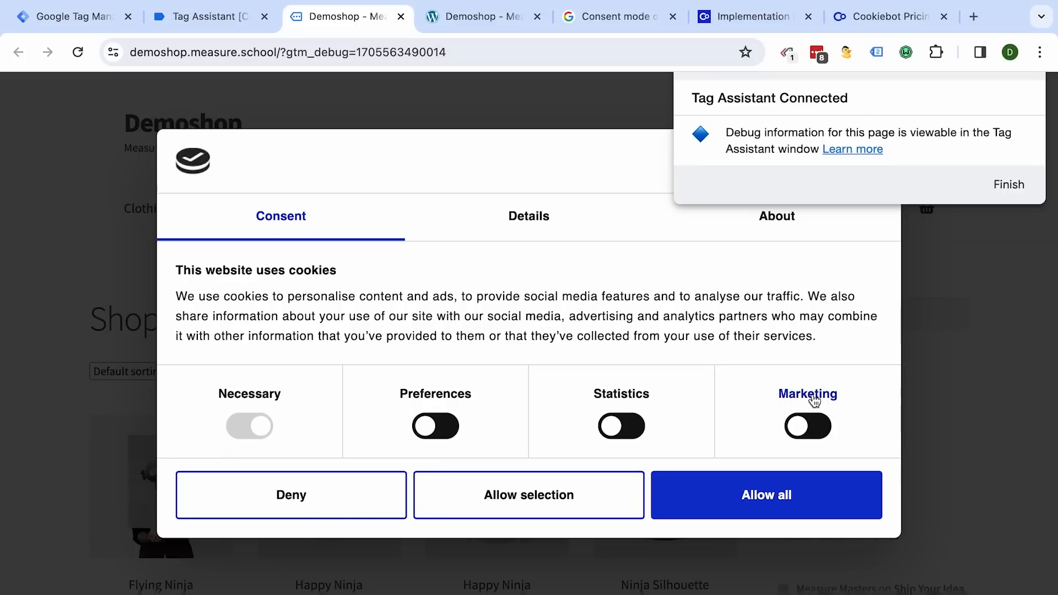
click(744, 496)
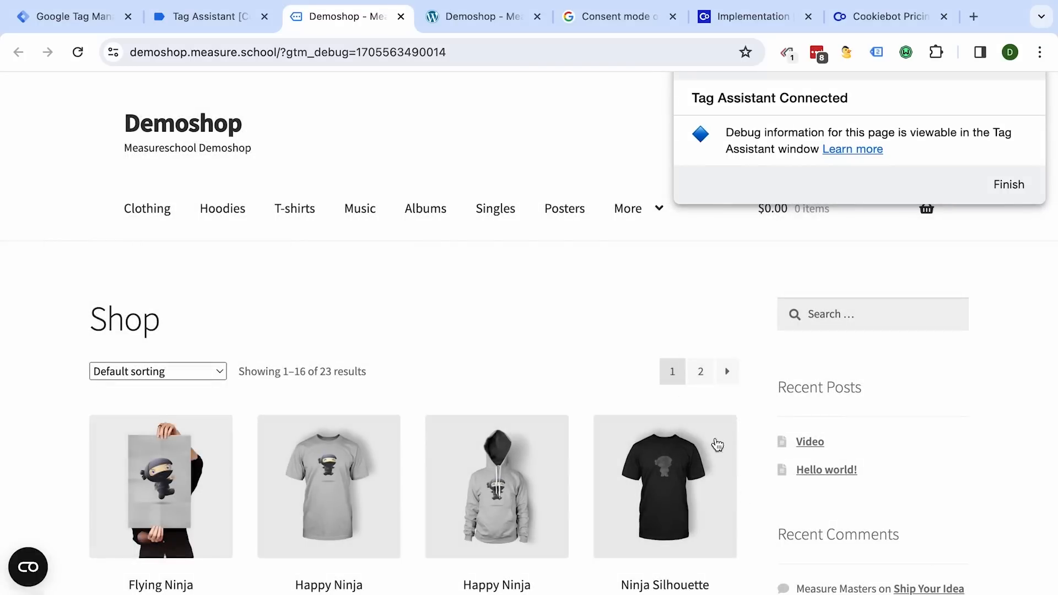
- Switch to the connected Tag Assistant session and examine the default consent values in the third event's API call
click(191, 26)
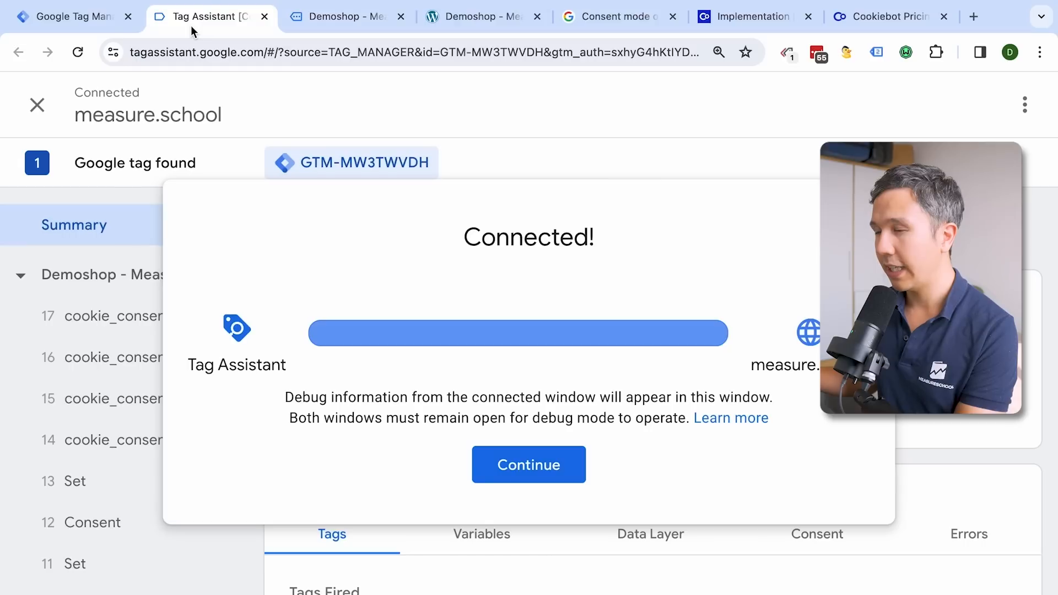
click(572, 464)
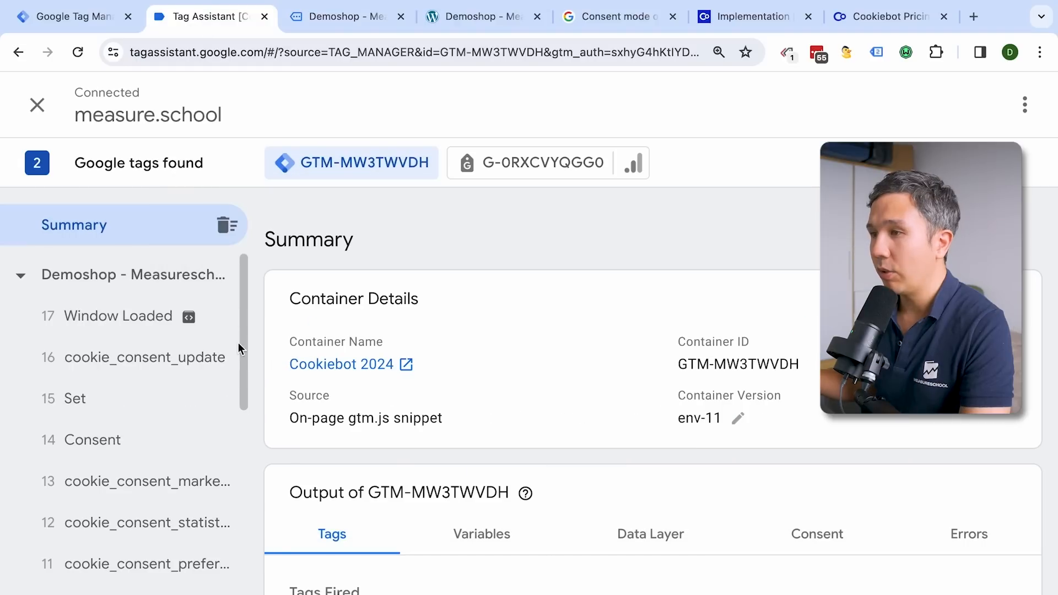
scroll(165, 438, down, 6)
mouse_move(161, 435)
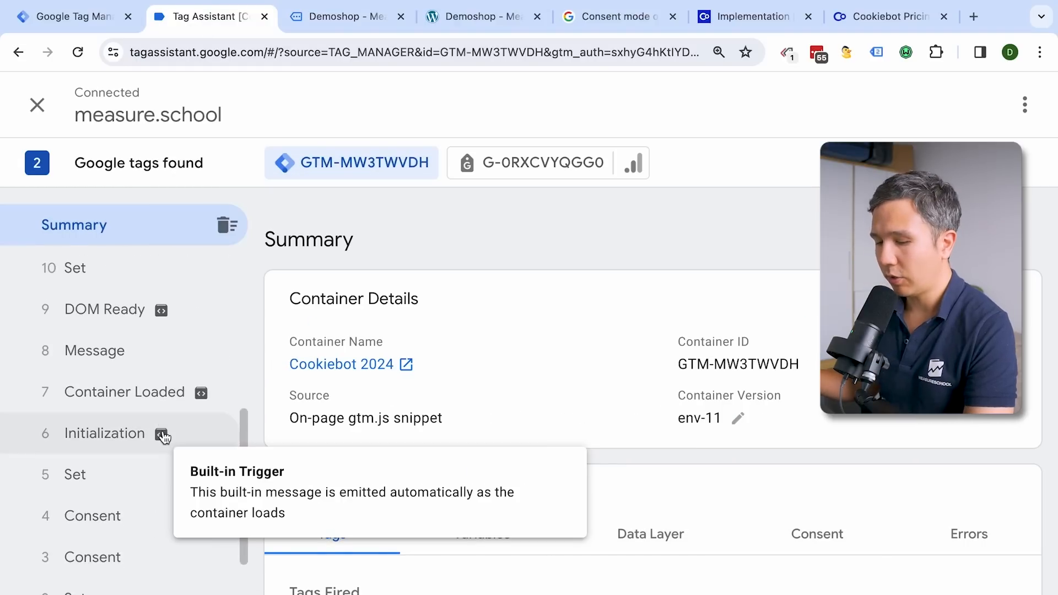
scroll(163, 437, down, 2)
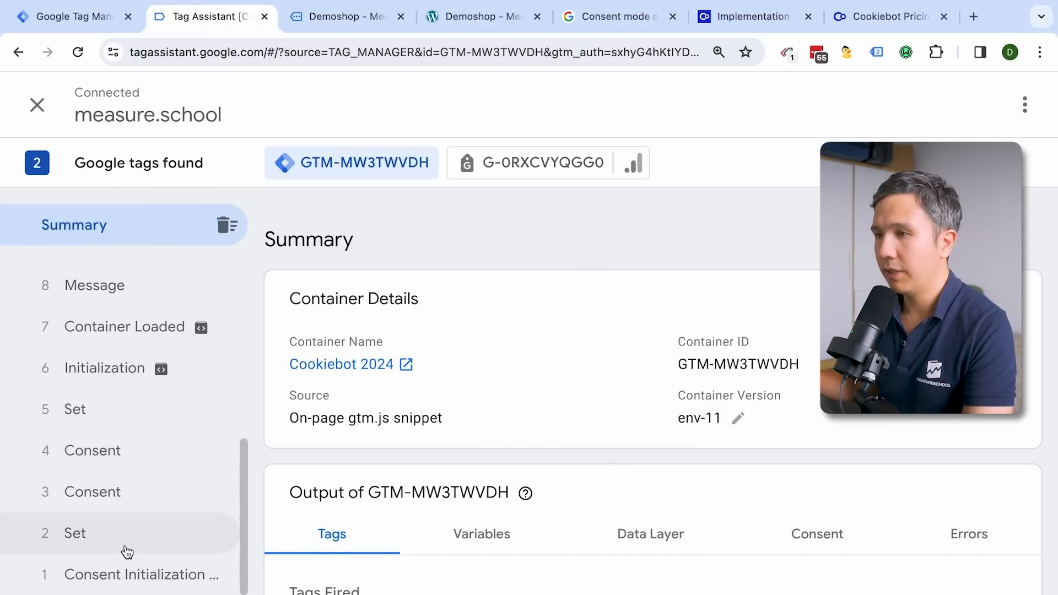
click(127, 500)
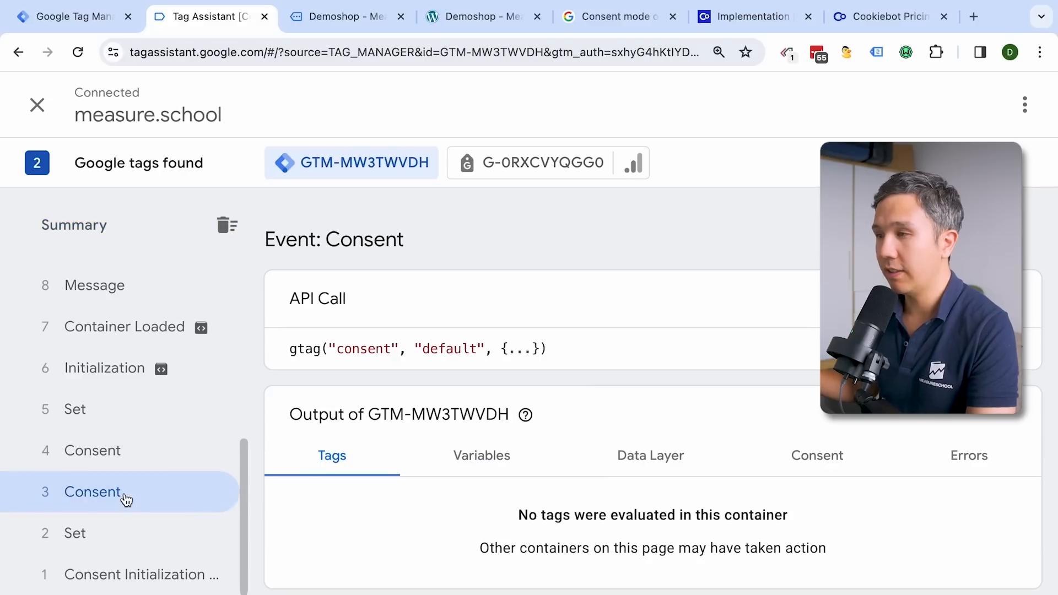
click(651, 343)
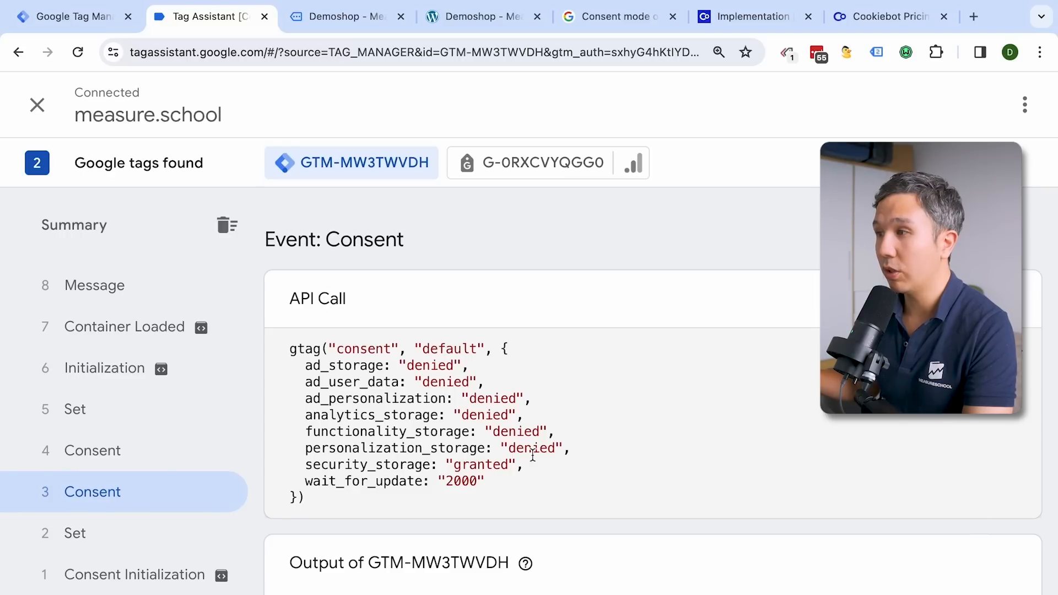
drag(316, 368, 493, 377)
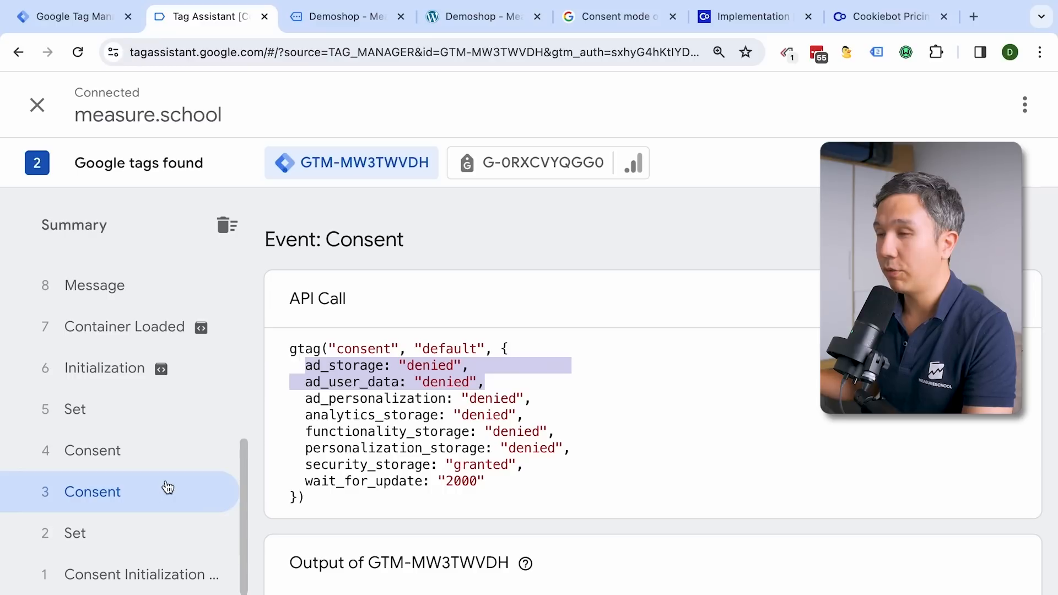
- Examine the consent update call in event 14, triggered by the banner choice
scroll(168, 487, up, 7)
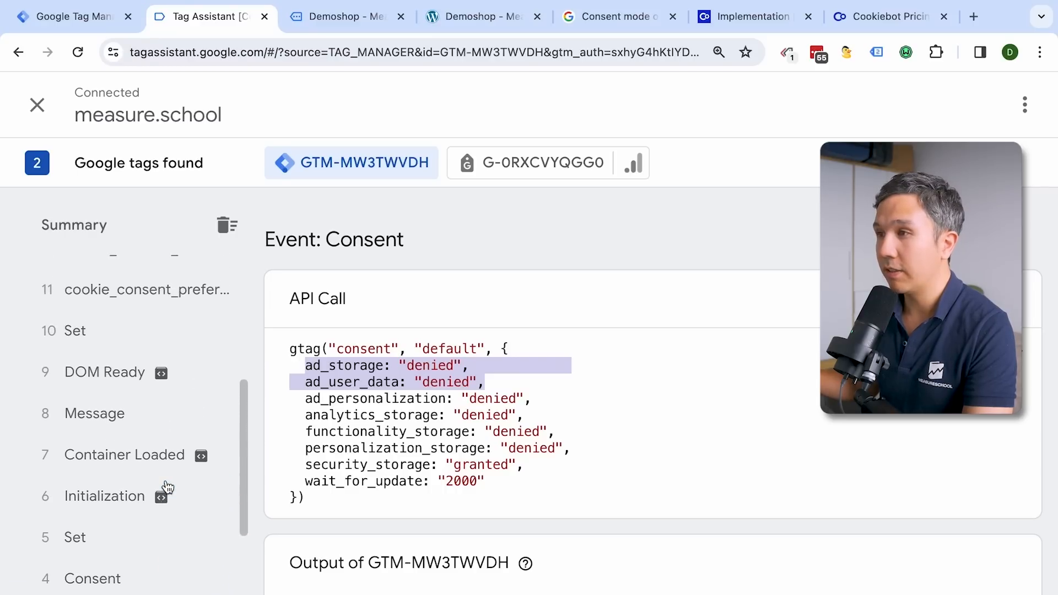
scroll(85, 393, down, 1)
click(85, 393)
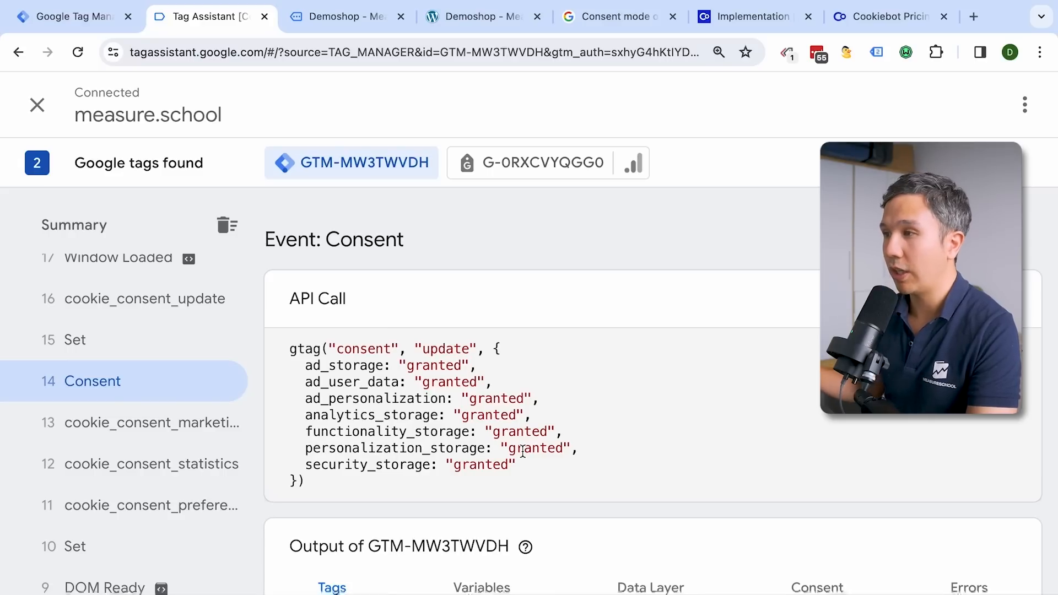
- Check which tags fired on the Container Loaded event
scroll(488, 422, down, 3)
scroll(111, 418, down, 5)
scroll(111, 421, up, 3)
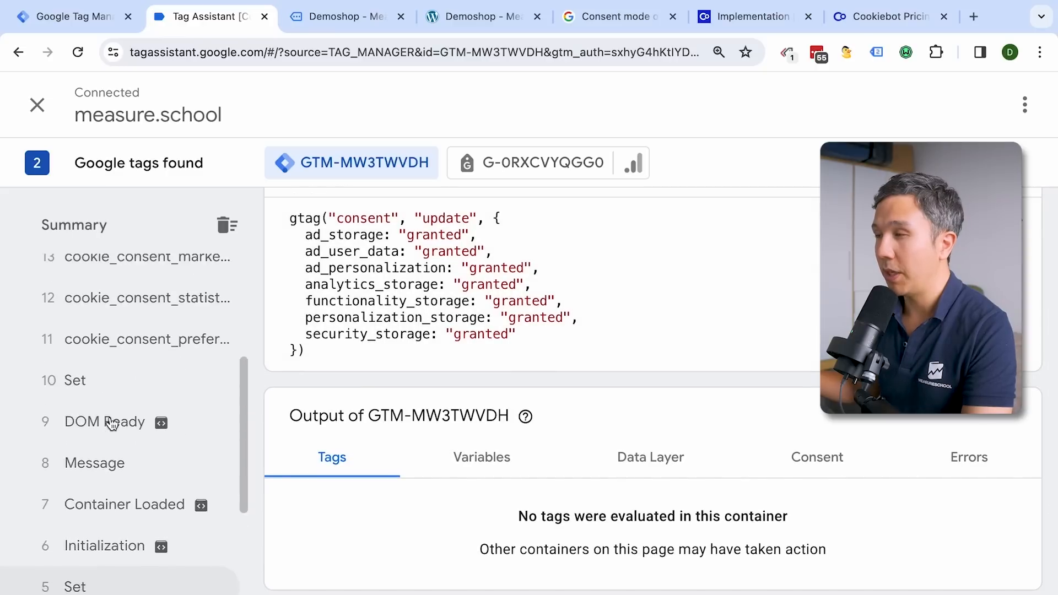
scroll(111, 421, up, 4)
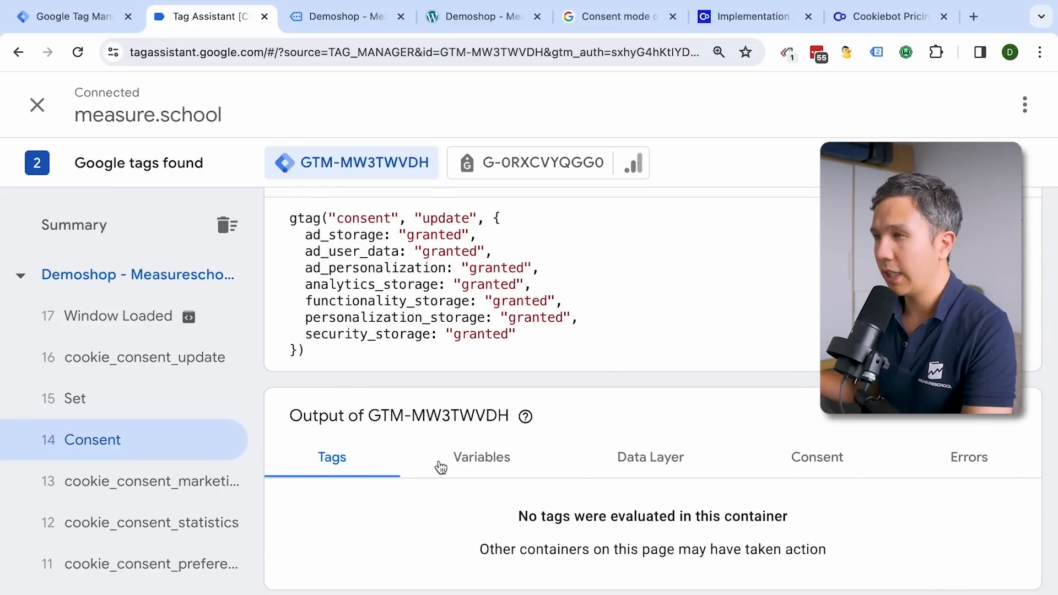
scroll(150, 389, down, 2)
scroll(148, 386, down, 3)
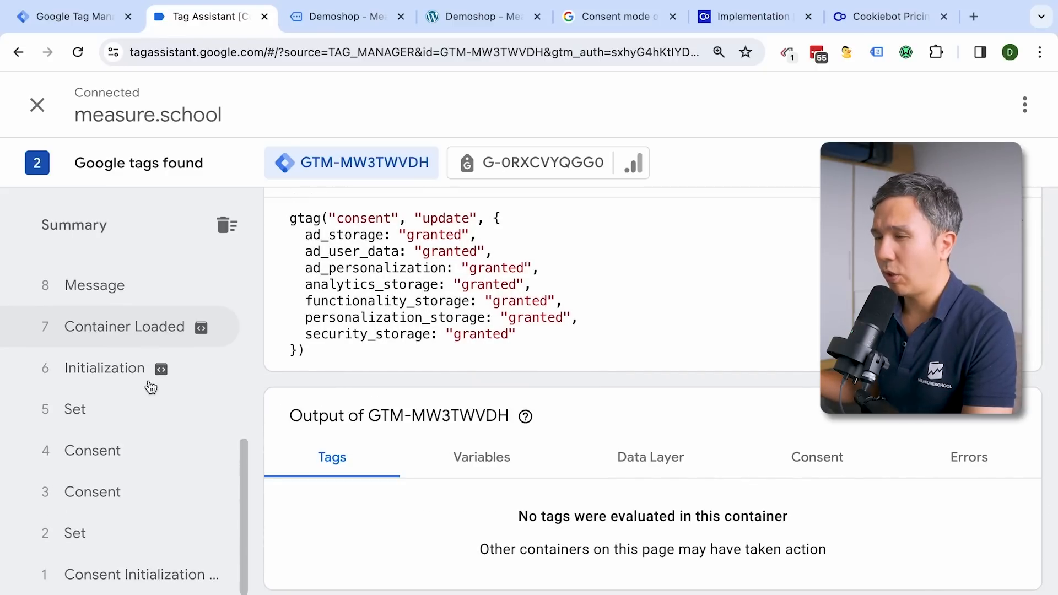
click(131, 329)
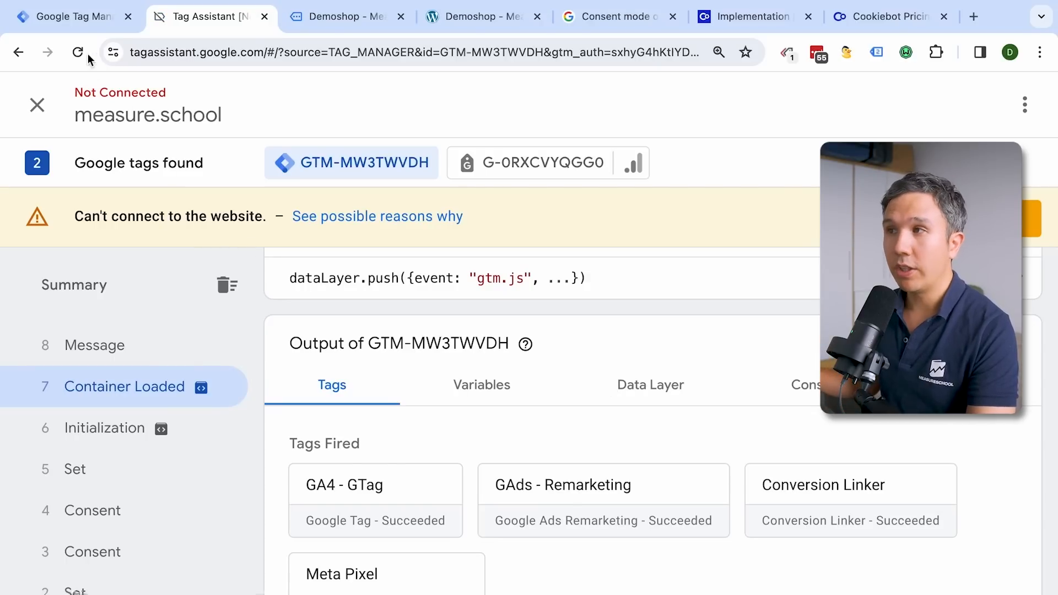
- Return to Tag Manager, enable the consent overview in the Cookiebot 2024 container settings and save
click(83, 24)
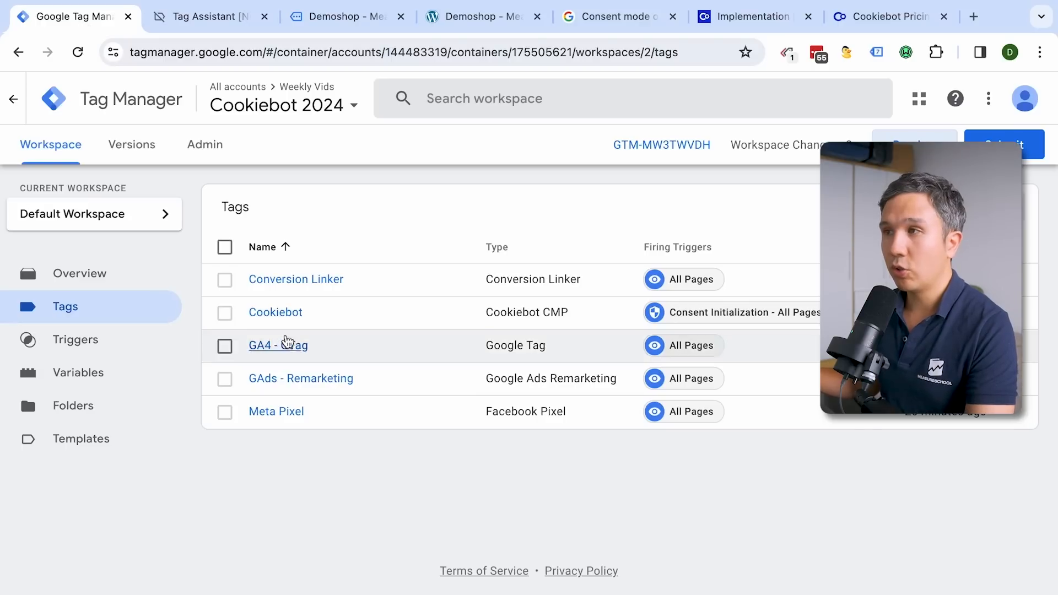
click(207, 146)
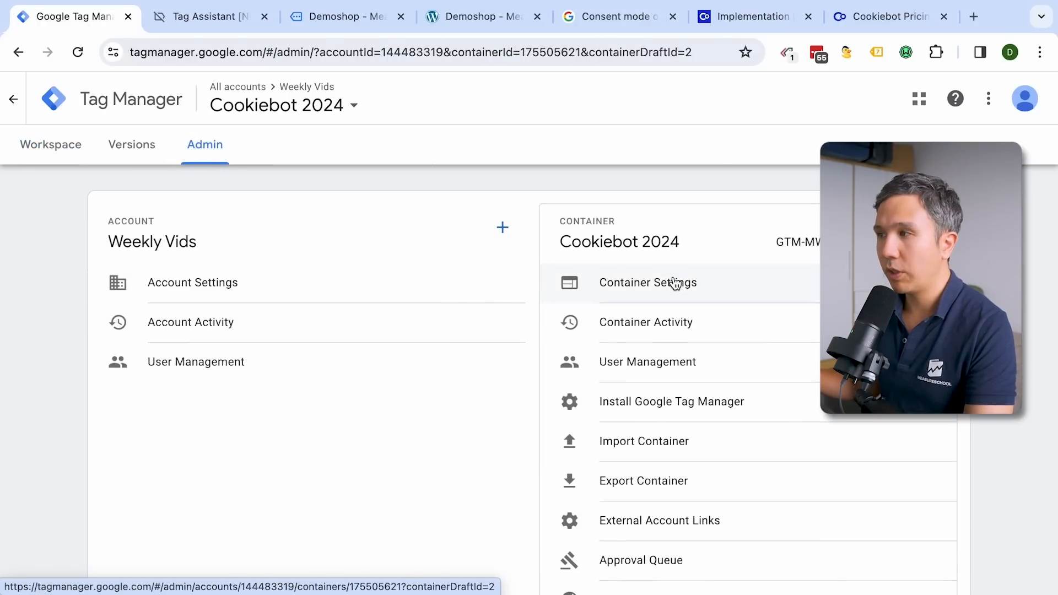
click(675, 284)
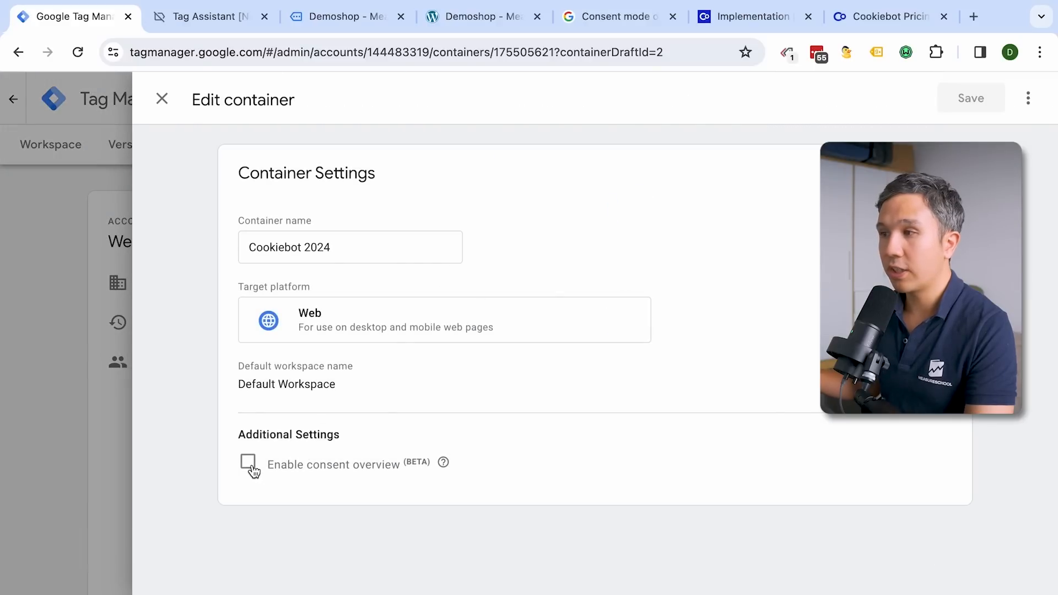
click(248, 463)
click(974, 98)
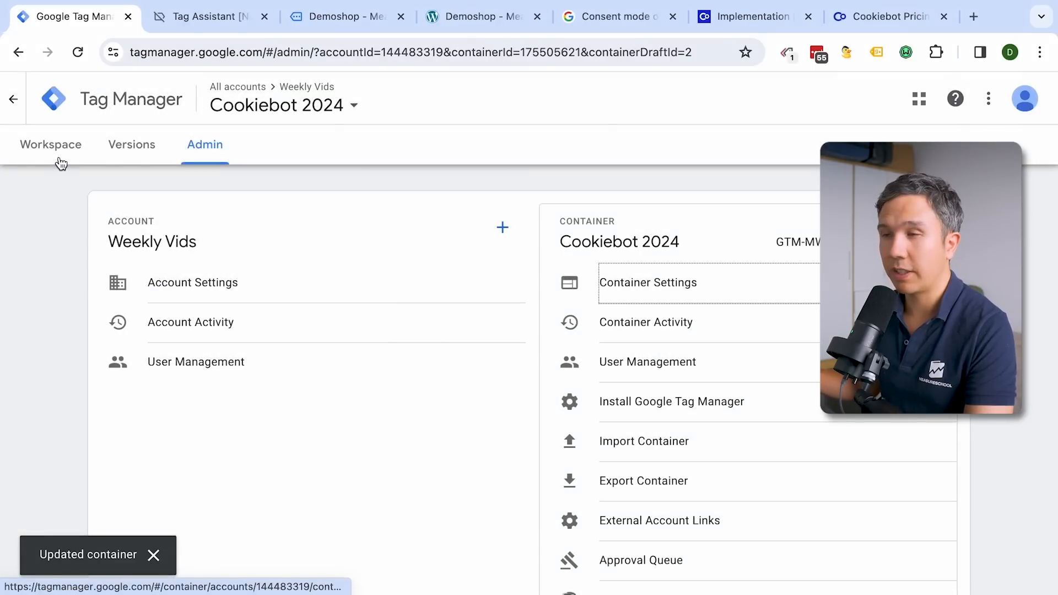
- Open the consent overview for the workspace's tags and review each tag's built-in and additional consent settings
click(57, 160)
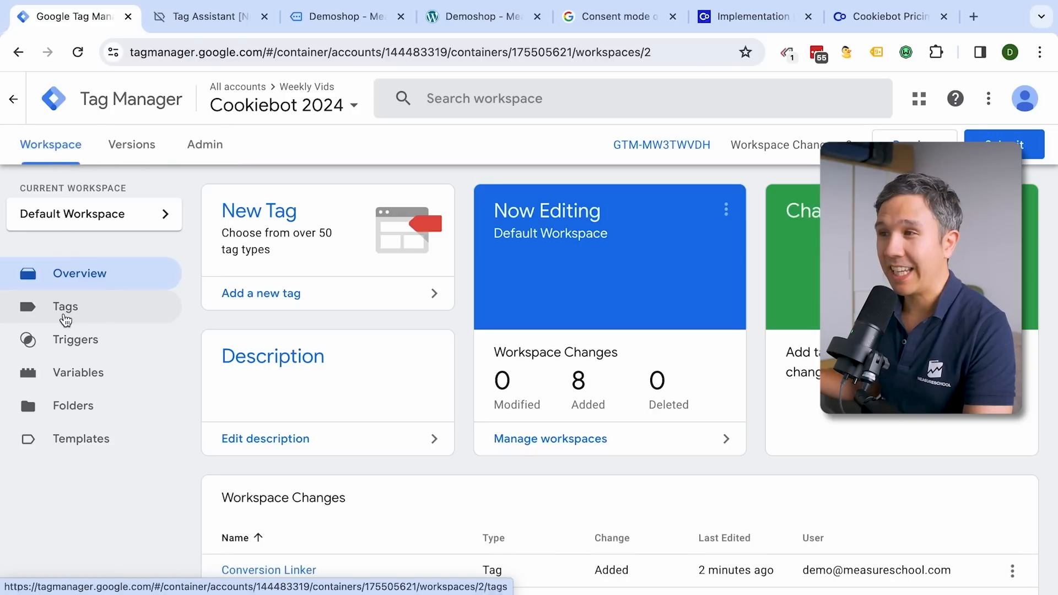
click(65, 318)
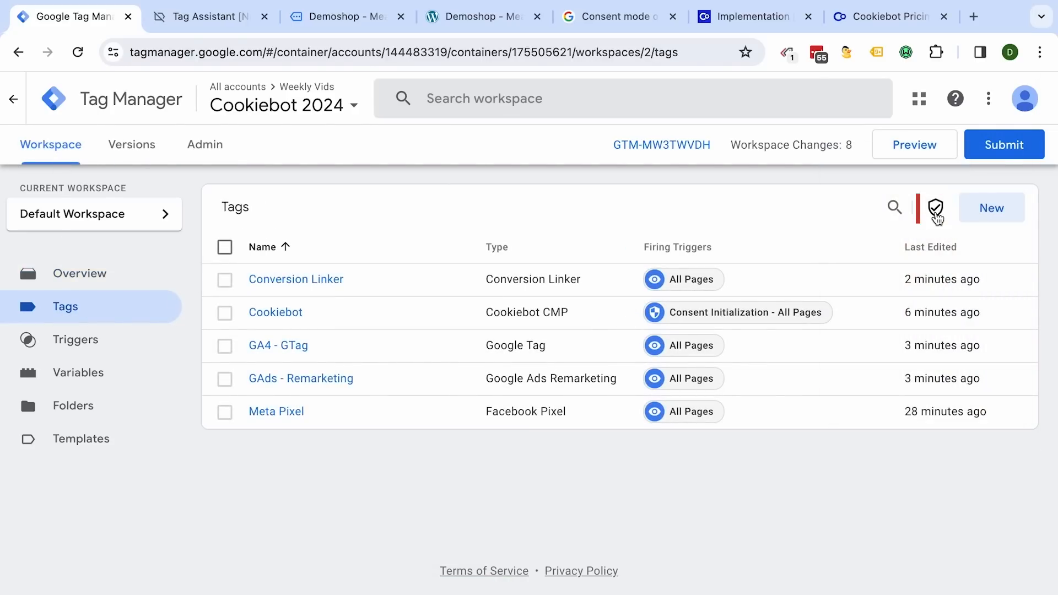
click(936, 210)
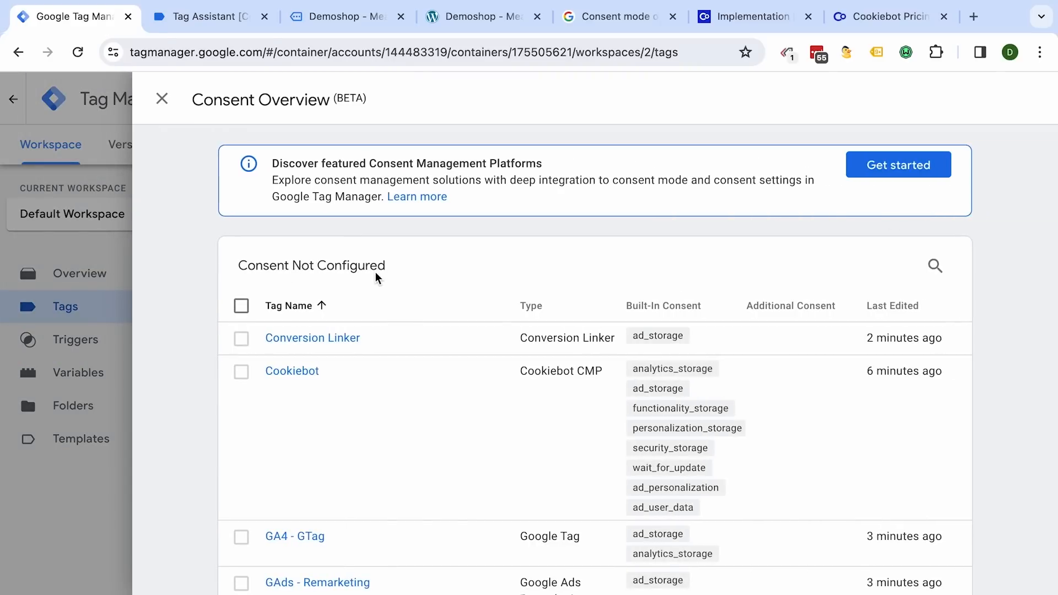
scroll(376, 275, down, 2)
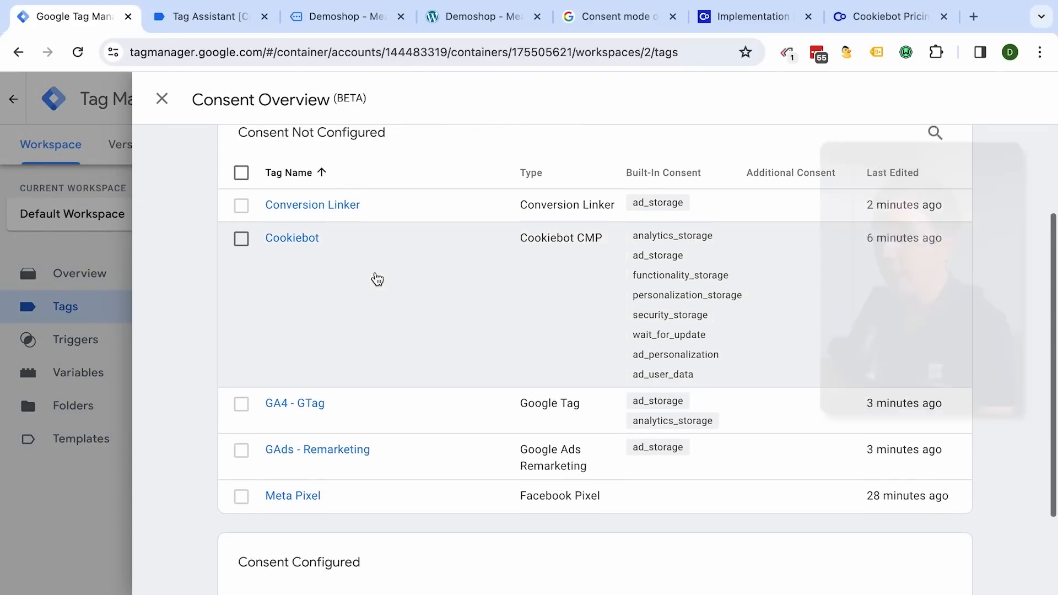
scroll(376, 274, up, 1)
scroll(389, 232, down, 2)
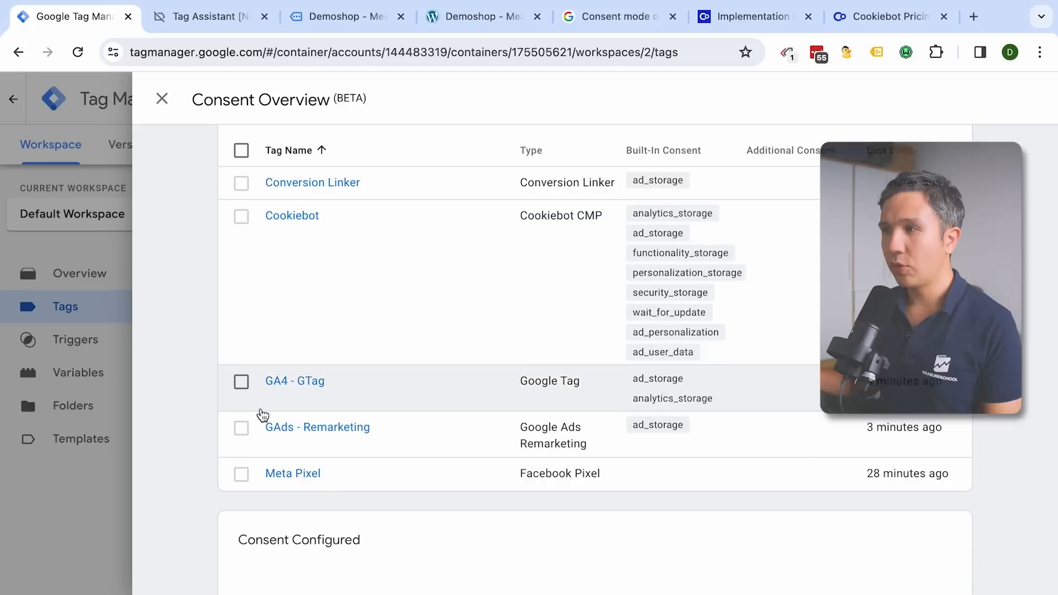
- Set the GA4 - GTag tag to require additional consent for analytics_storage before firing
click(288, 384)
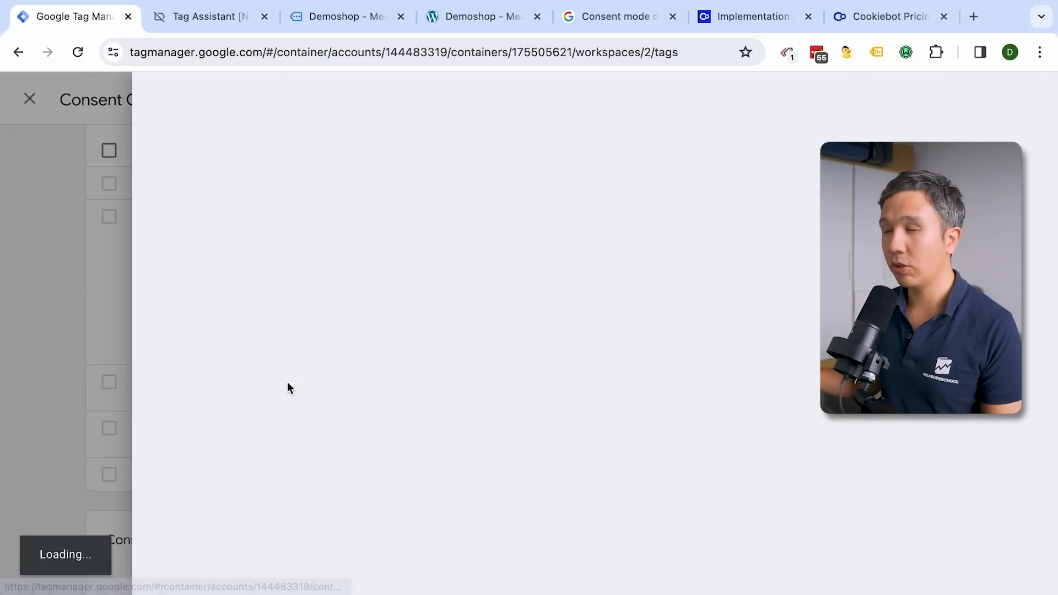
scroll(437, 257, down, 10)
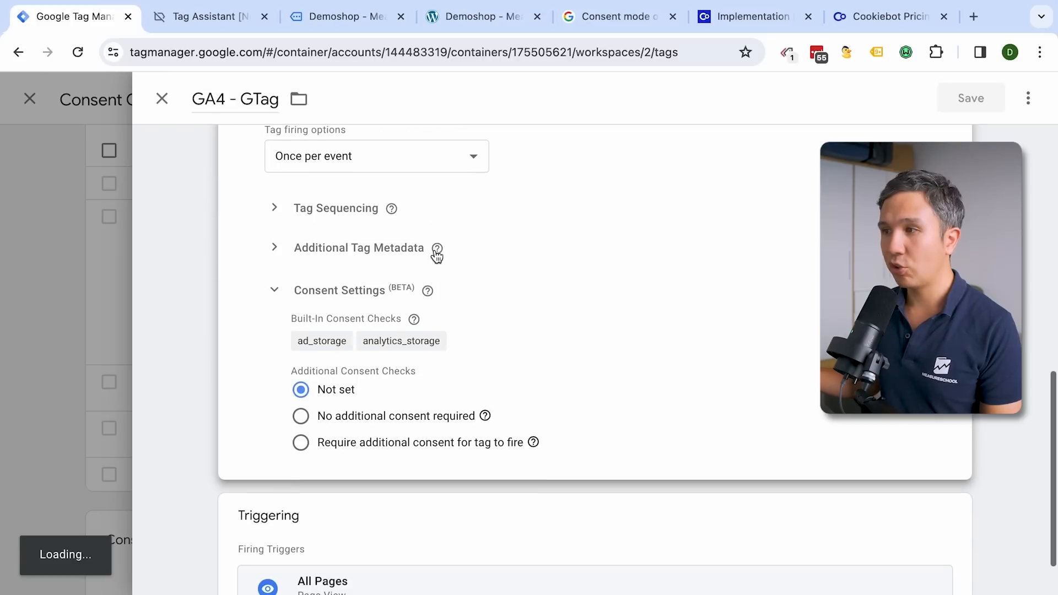
scroll(434, 250, up, 3)
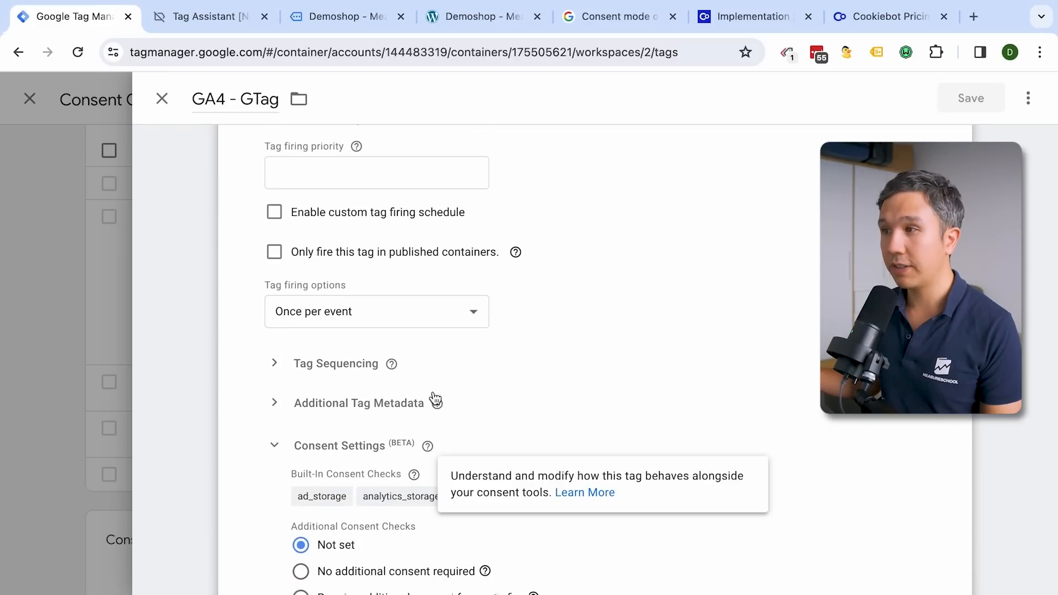
scroll(331, 322, down, 2)
scroll(485, 333, down, 2)
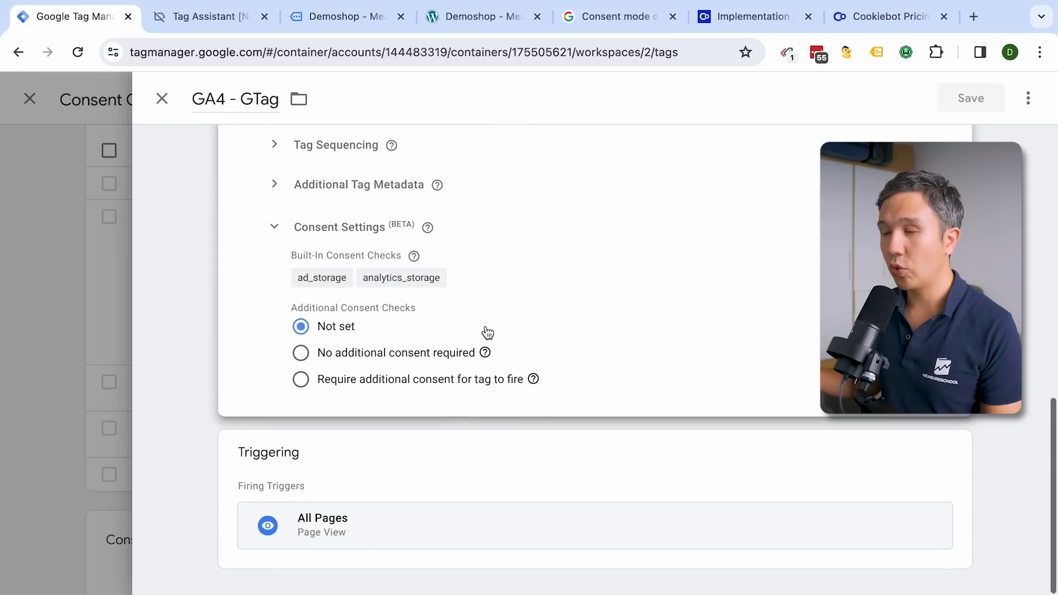
click(300, 381)
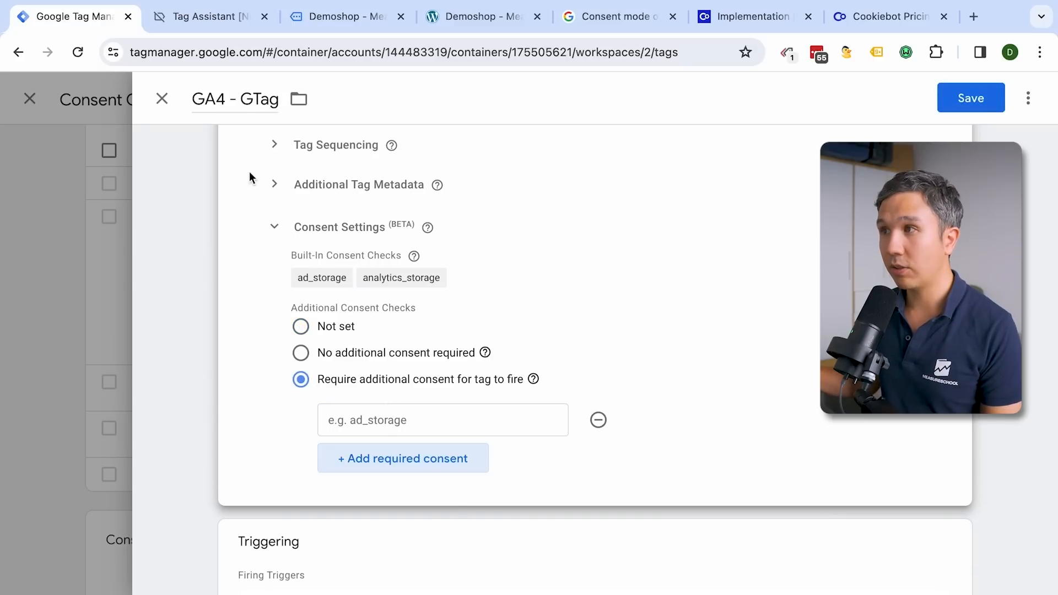
click(200, 22)
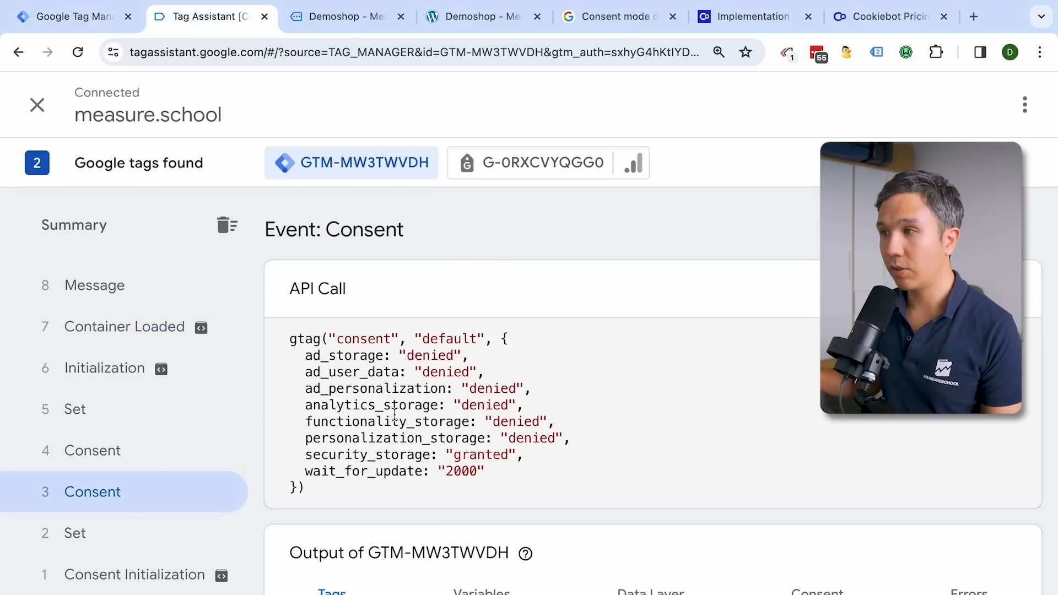
click(95, 22)
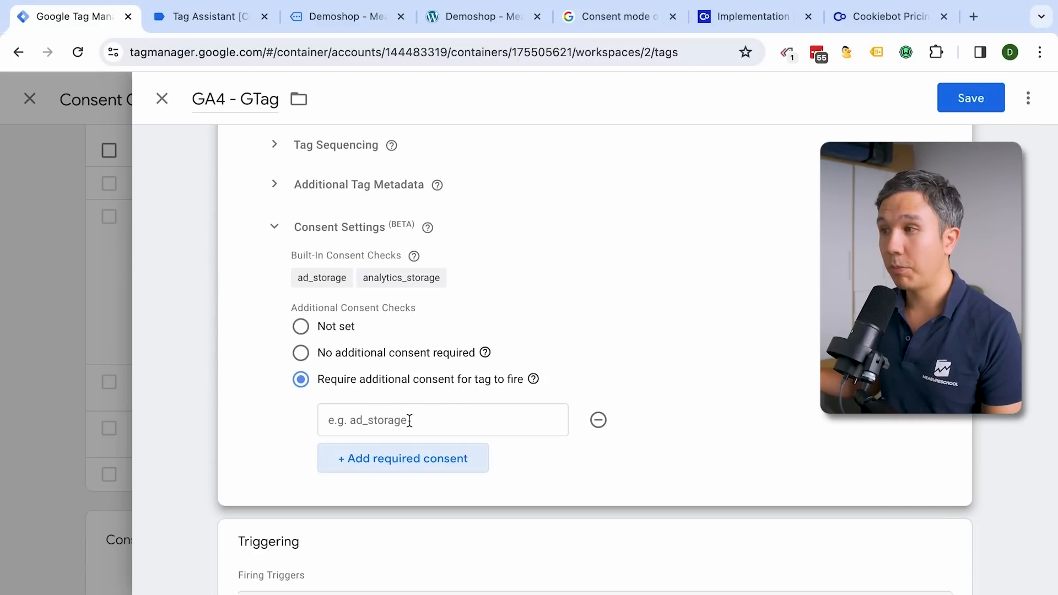
click(409, 420)
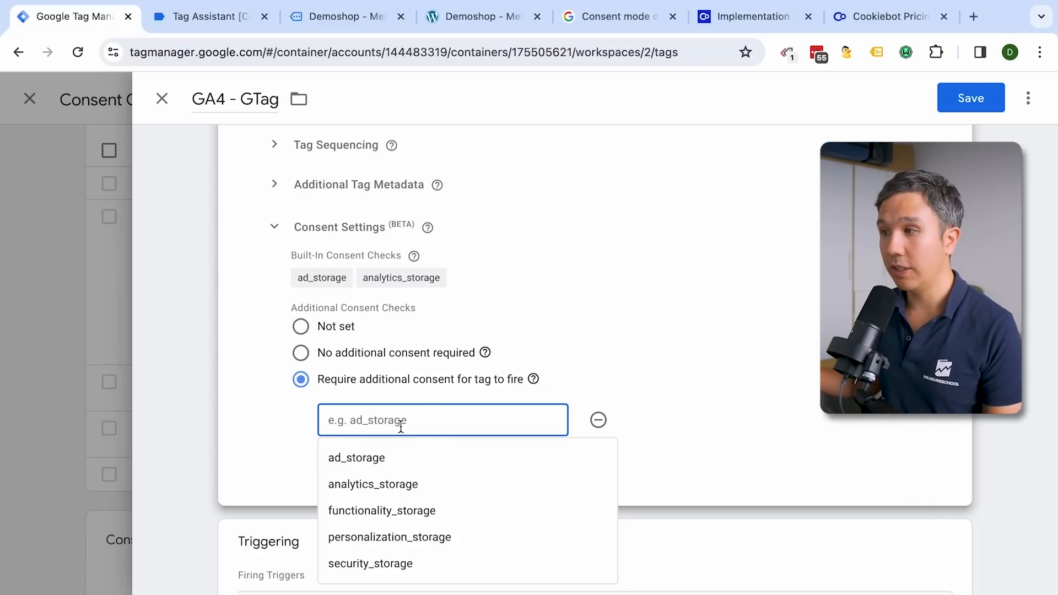
click(398, 484)
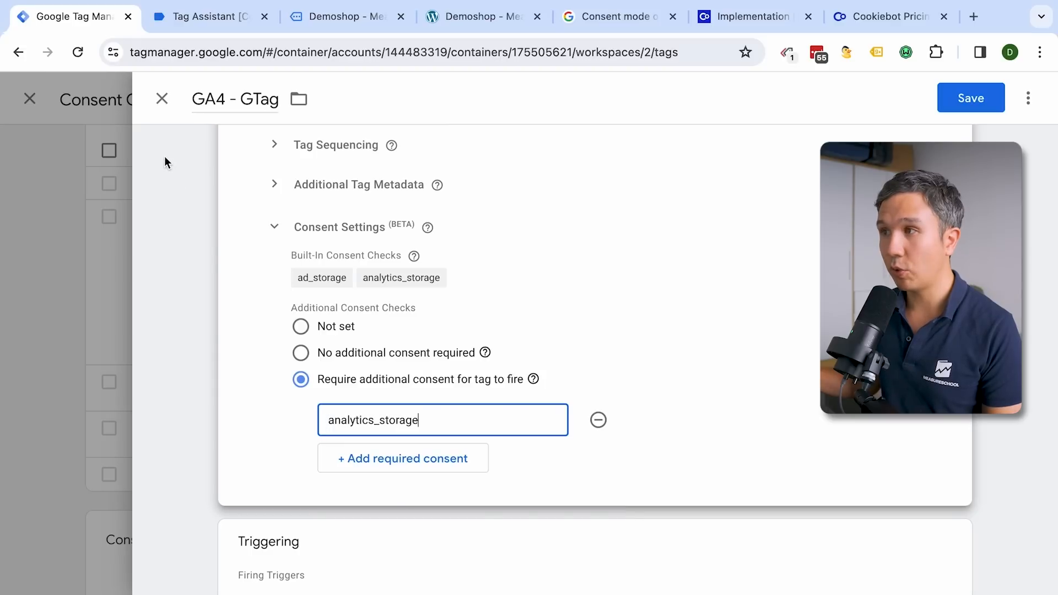
- Save the GA4 - GTag tag's consent settings, close the consent overview and reopen it from the tags list
click(971, 97)
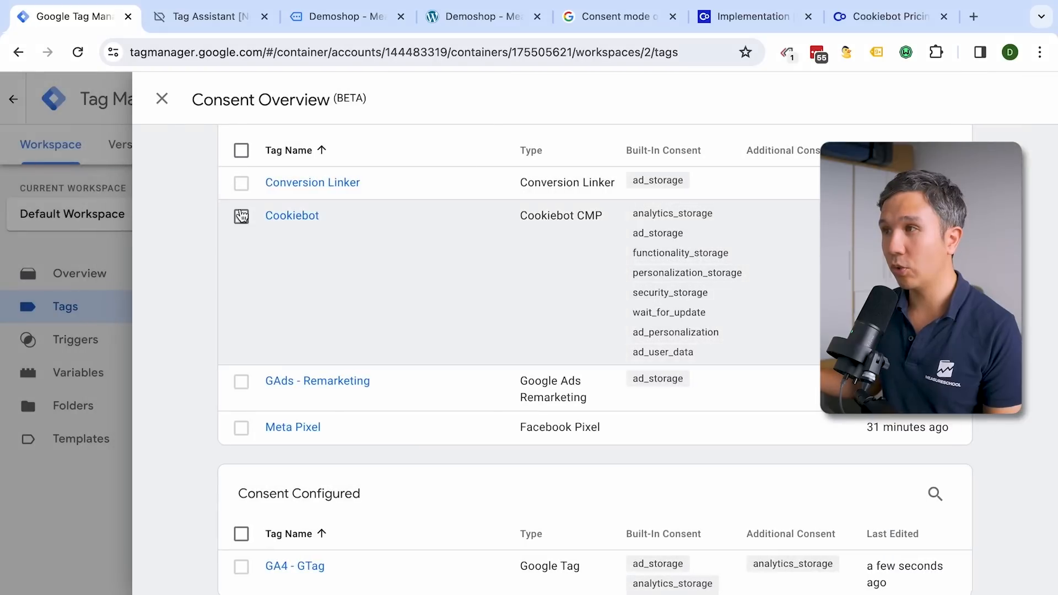
click(162, 99)
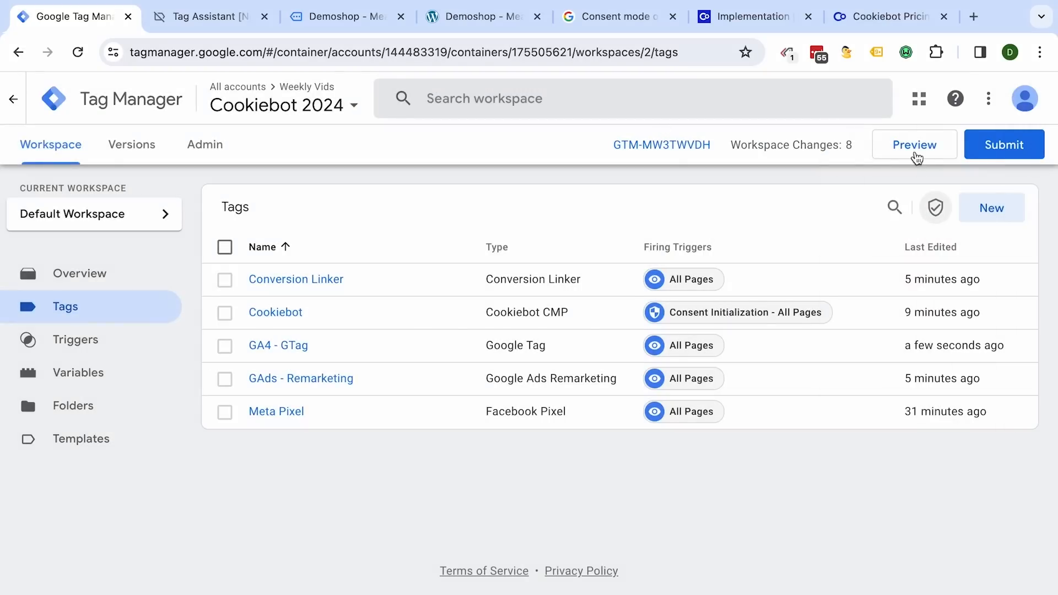
click(934, 210)
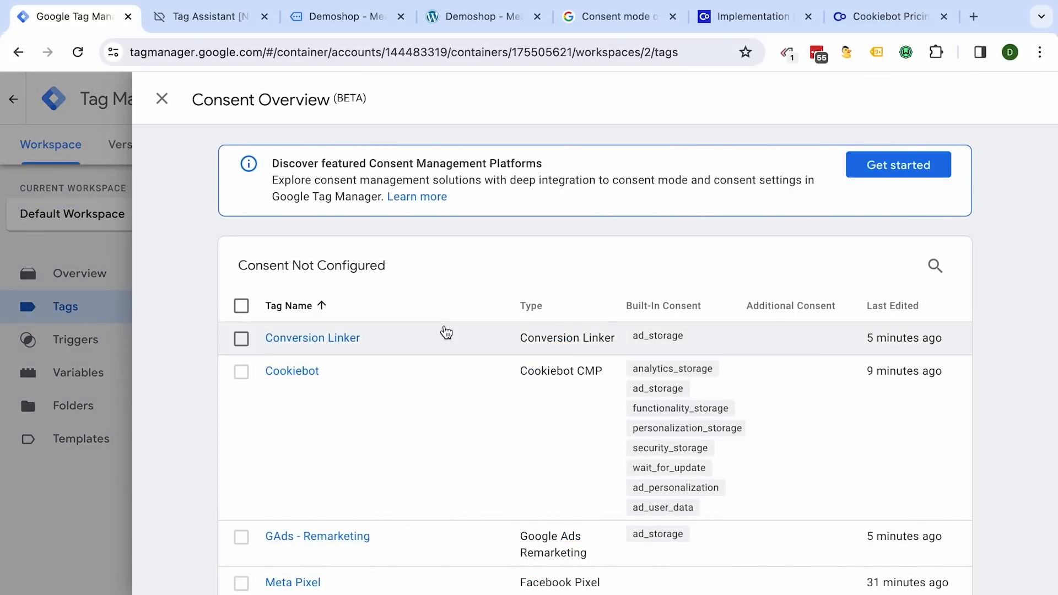
- Set the Meta Pixel tag to require additional consent for ad_storage before firing, and save the change
scroll(445, 330, down, 3)
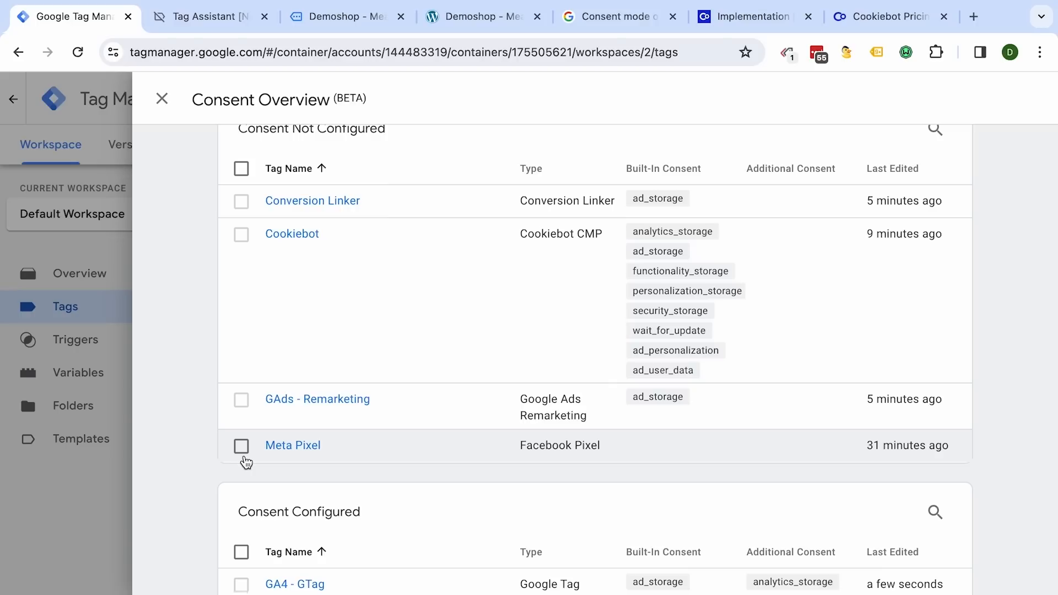
click(241, 447)
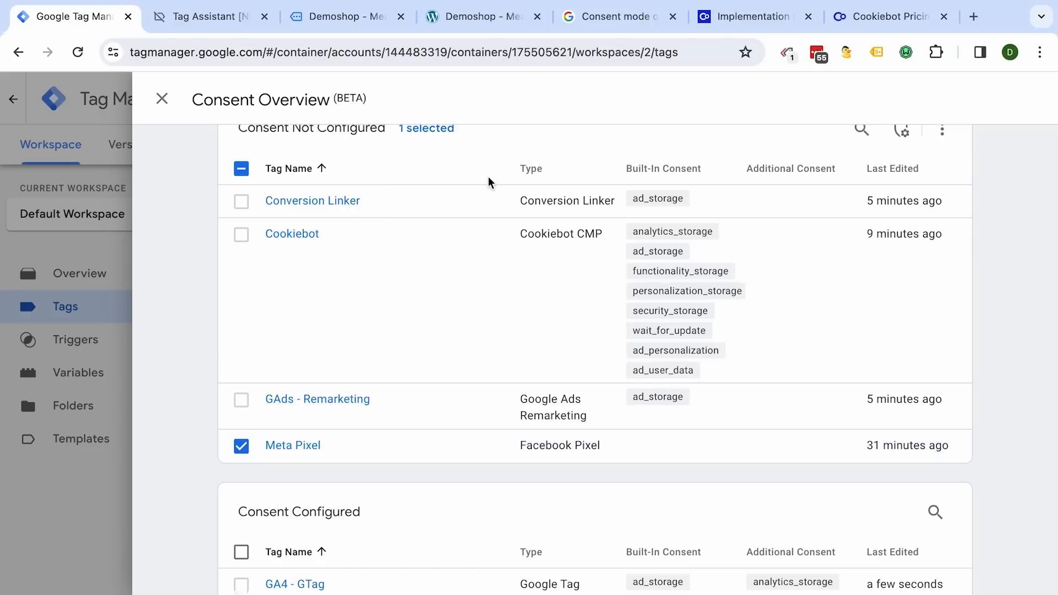
scroll(489, 181, up, 1)
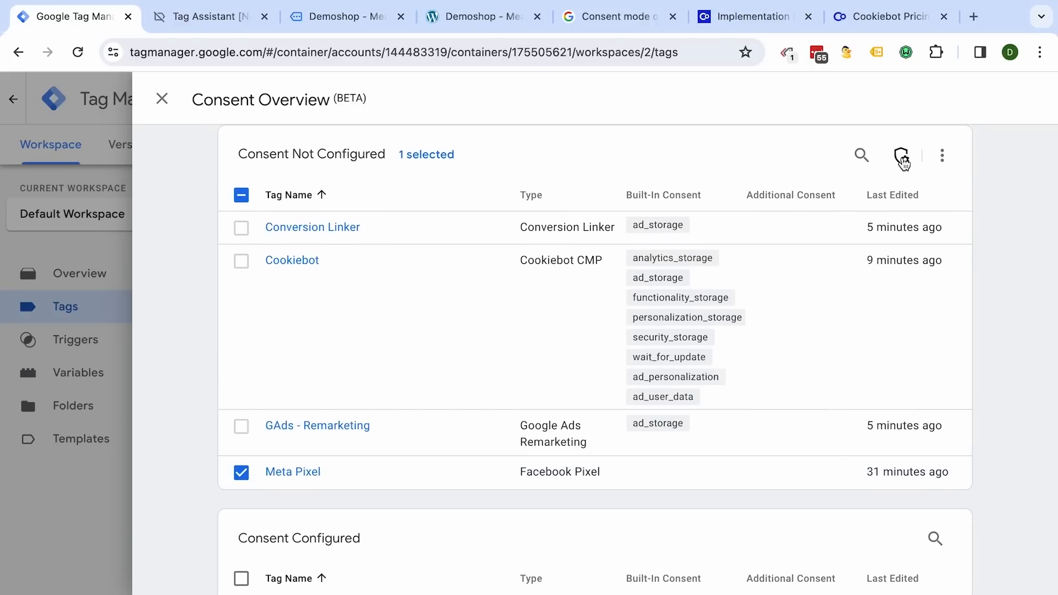
click(901, 158)
click(249, 273)
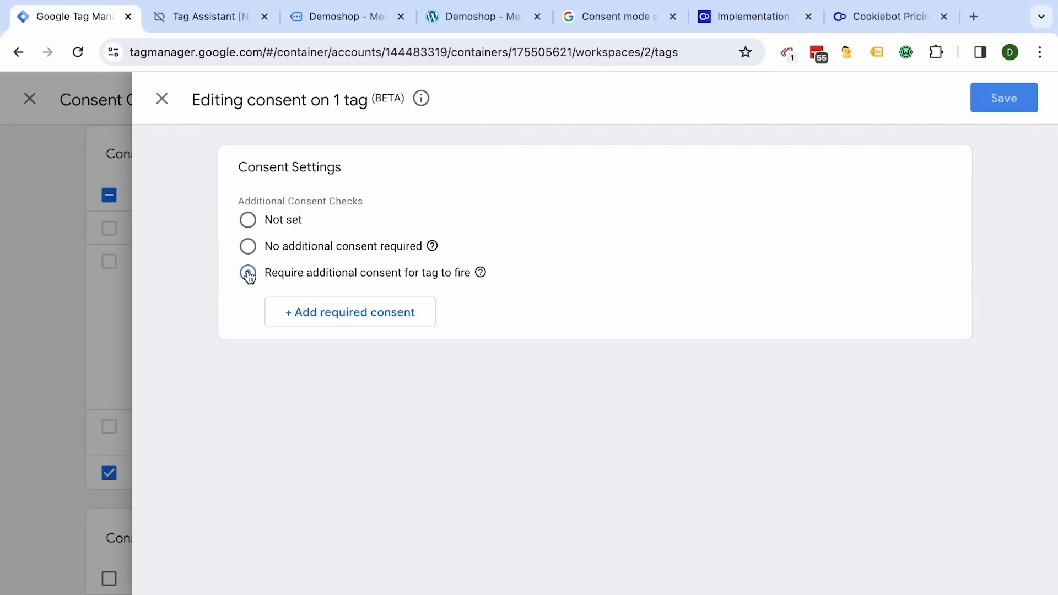
click(360, 313)
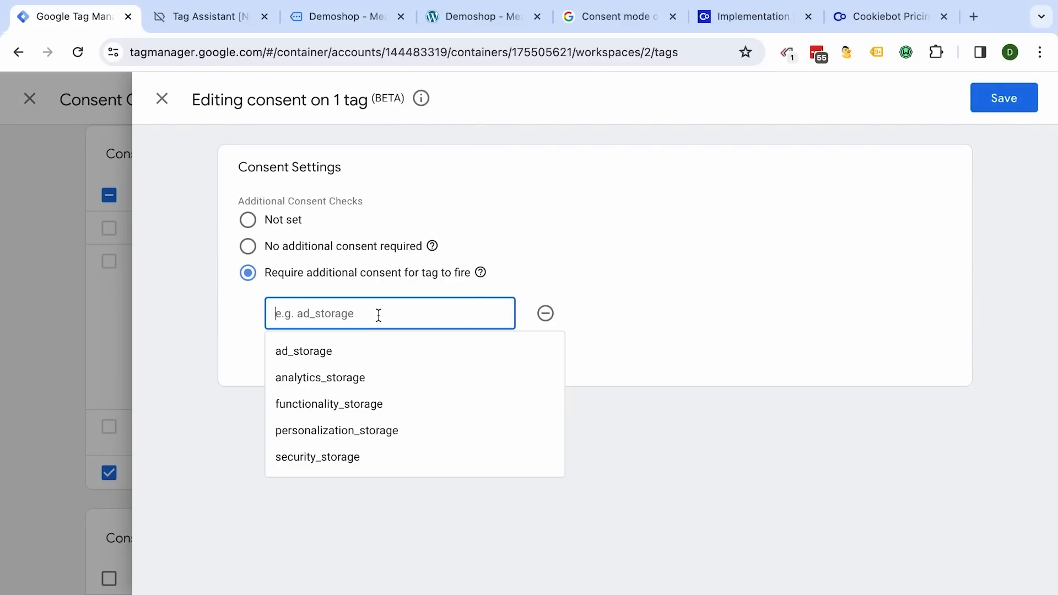
click(336, 356)
click(980, 105)
click(701, 276)
- Require additional ad_storage consent for both the Conversion Linker and GAds - Remarketing tags, and save the change
click(241, 227)
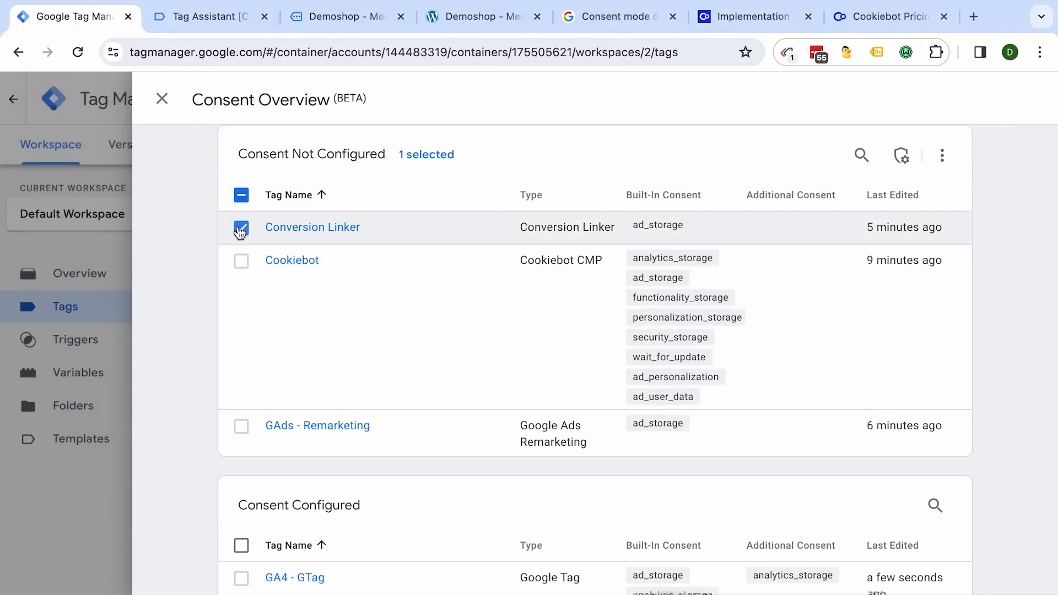
click(240, 427)
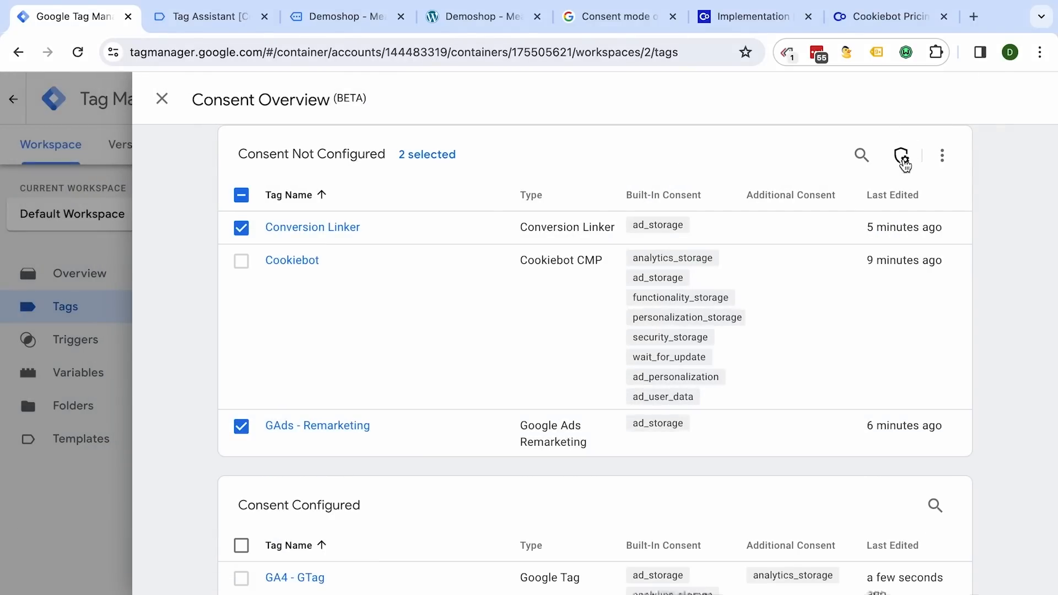
click(901, 156)
click(371, 275)
click(342, 324)
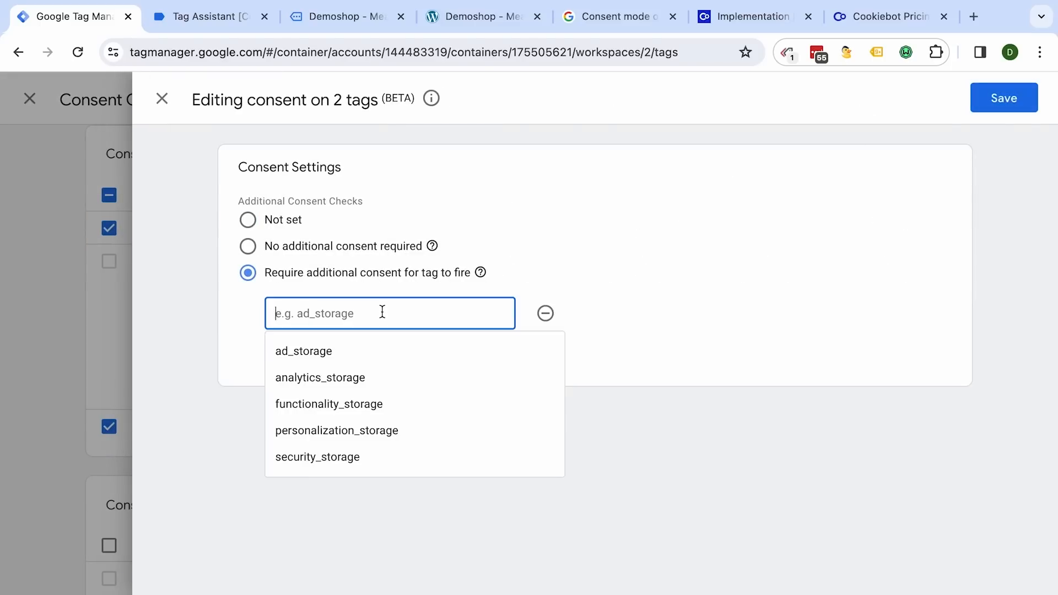
click(359, 355)
click(986, 98)
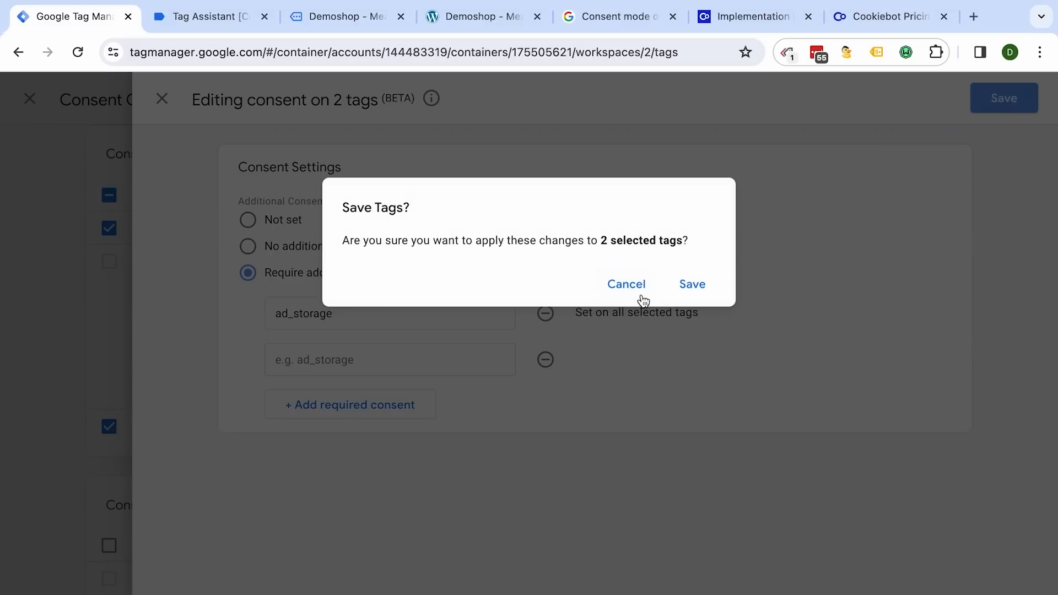
click(692, 283)
- Review the configured and unconfigured tags in the consent overview, including the Cookiebot tag, and close the overview
scroll(330, 397, down, 1)
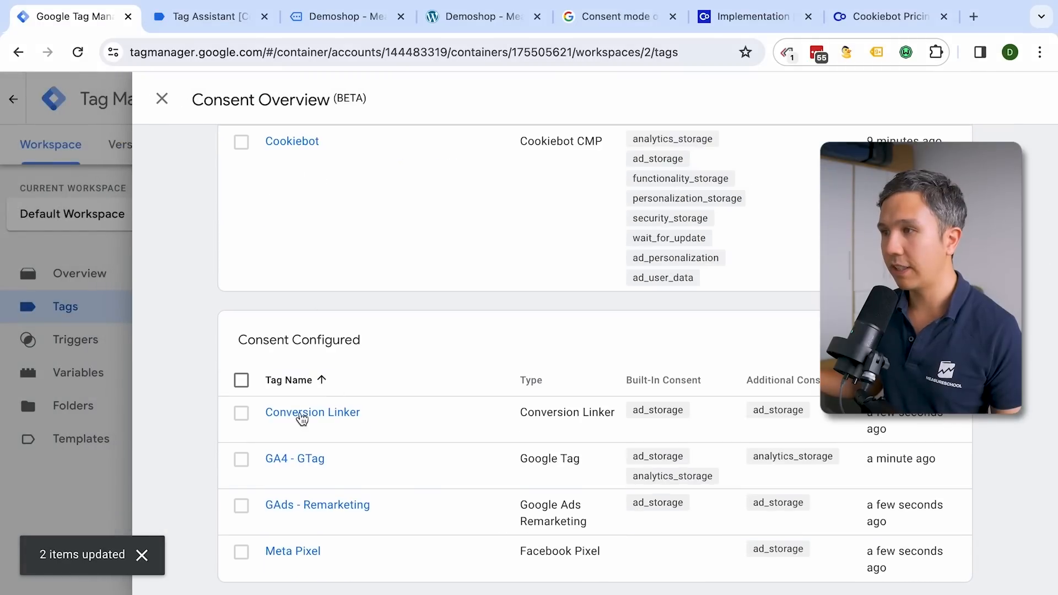
scroll(278, 171, up, 1)
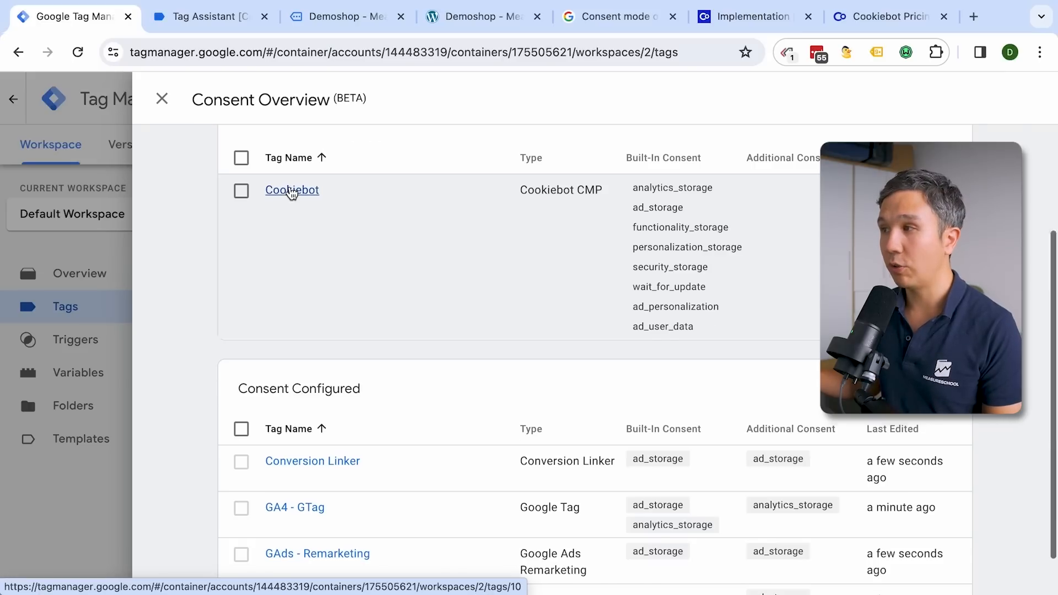
scroll(292, 193, up, 3)
click(162, 101)
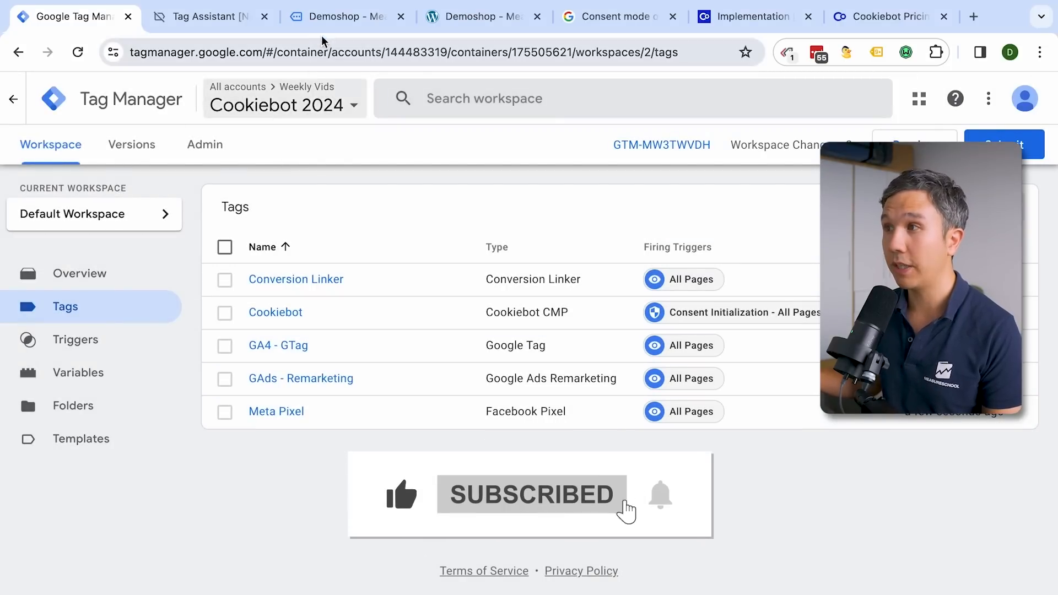
- Switch to Tag Assistant and inspect which tags fired on the Container Loaded and cookie_consent_update events
click(285, 25)
click(226, 21)
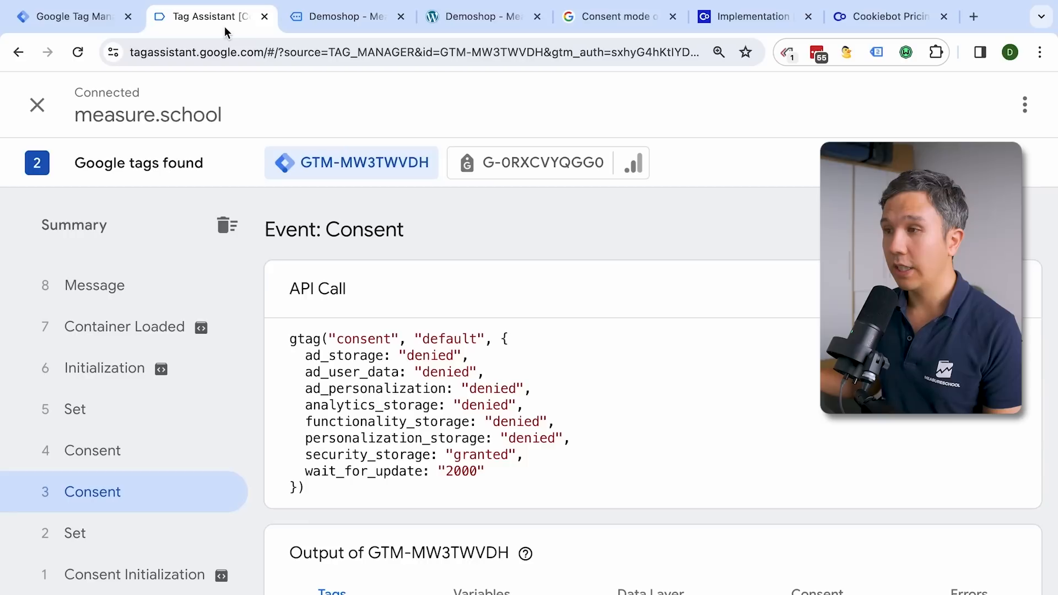
click(128, 337)
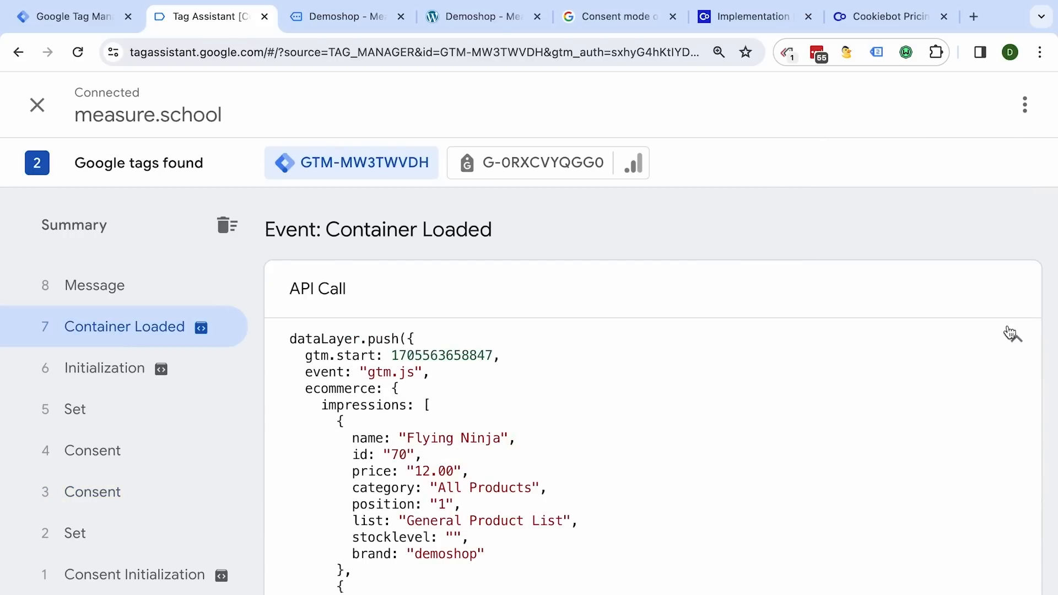
click(1013, 335)
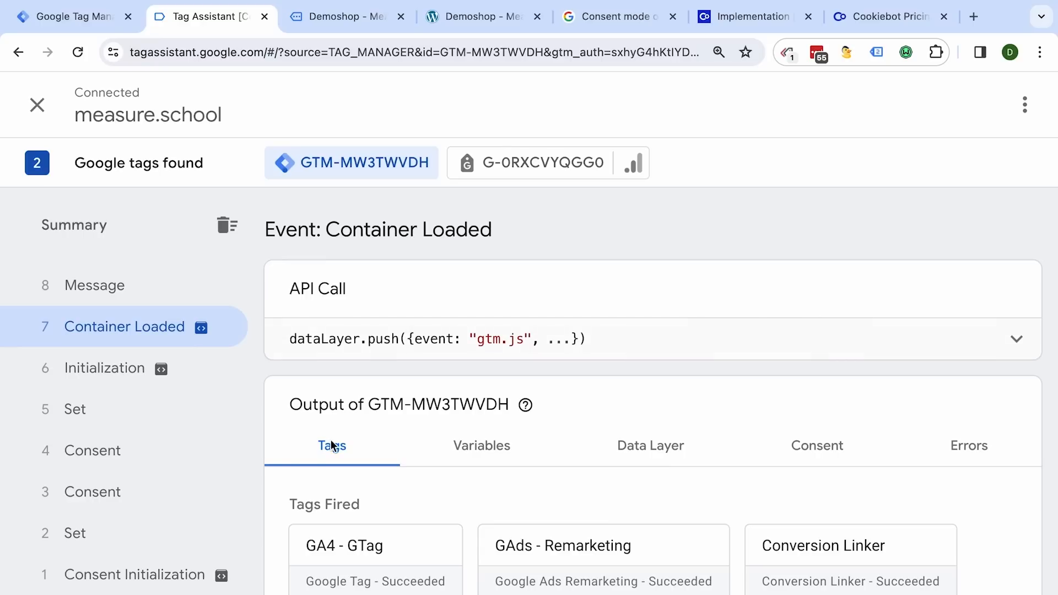
scroll(173, 562, up, 6)
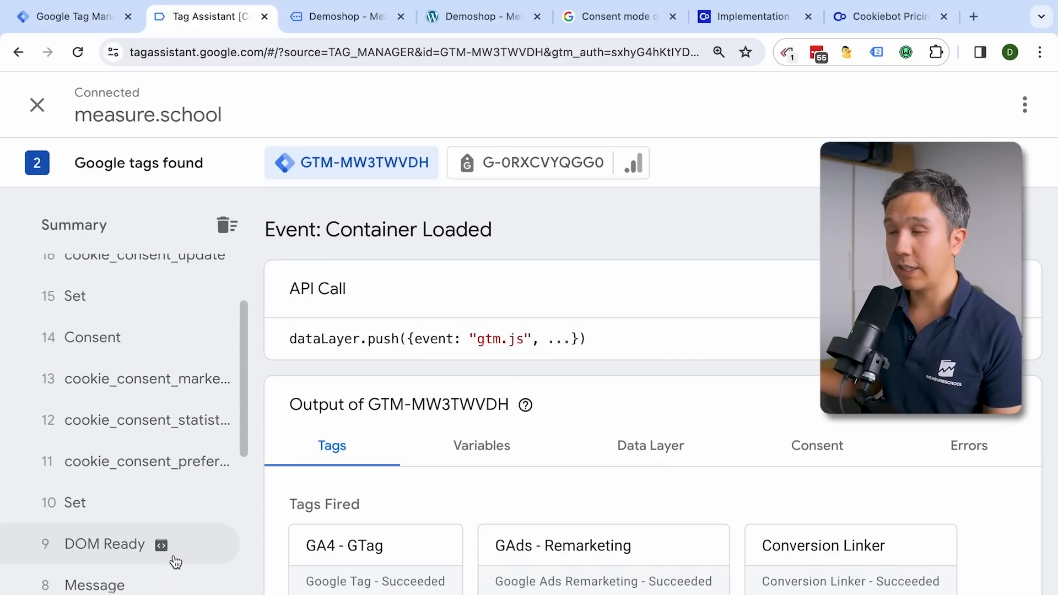
scroll(175, 562, up, 2)
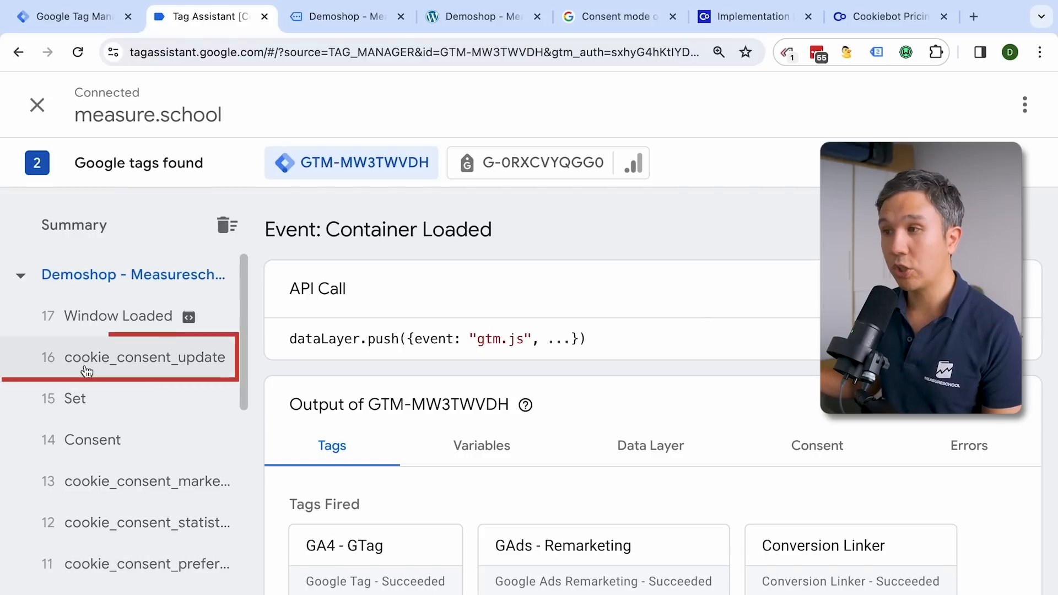
click(129, 369)
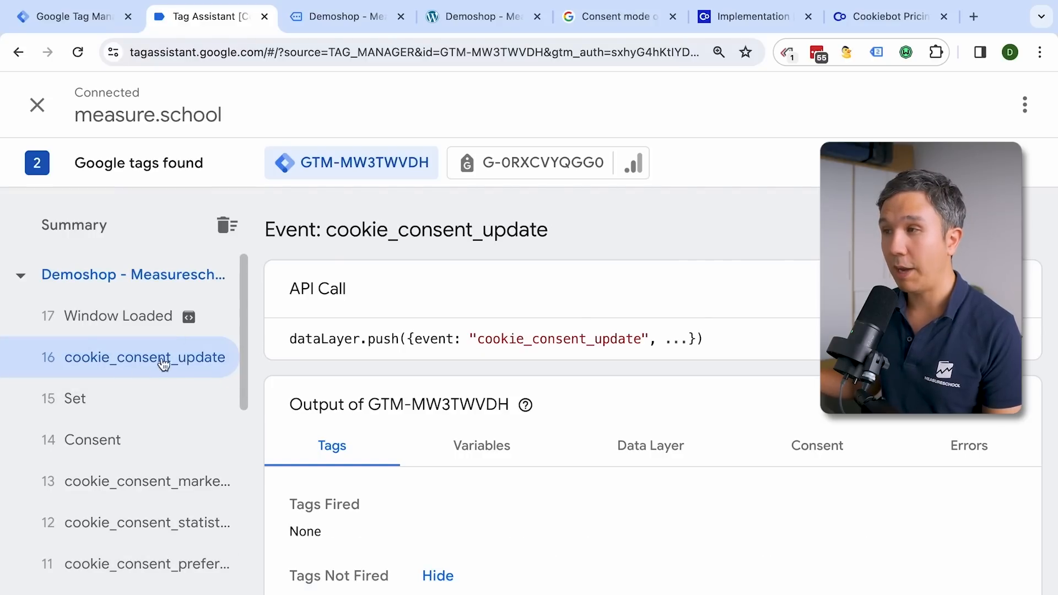
- Load the Happy Ninja T-shirt page in the demo shop and check its new events in Tag Assistant
click(350, 19)
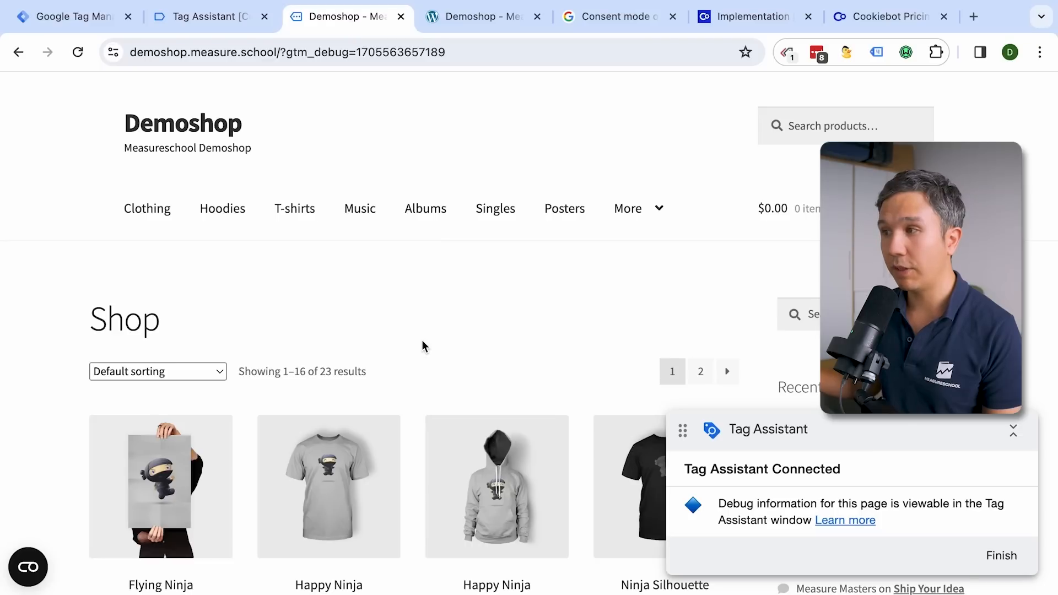
scroll(422, 341, down, 3)
click(319, 366)
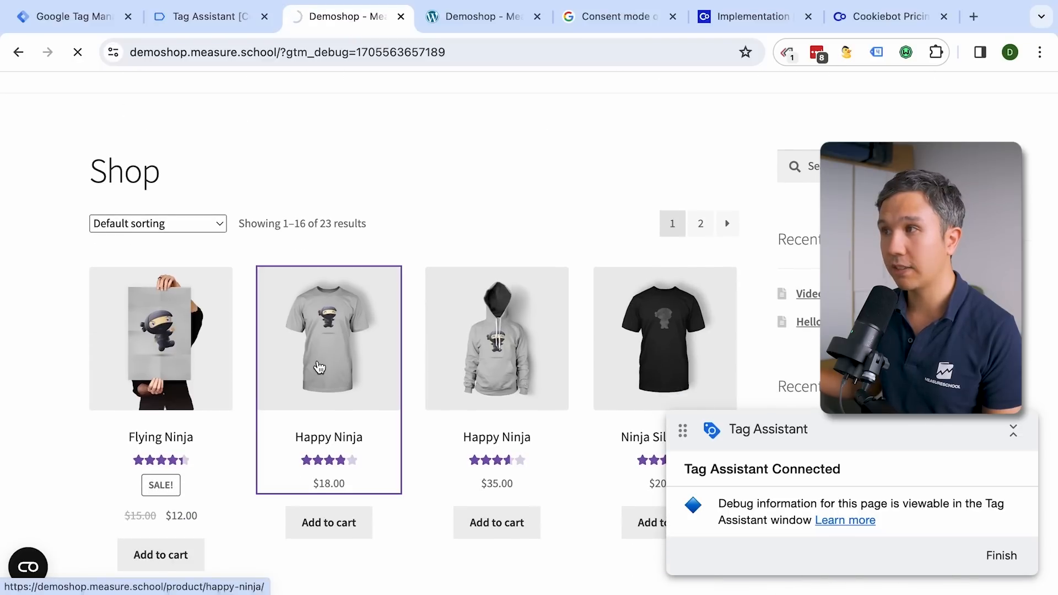
click(224, 18)
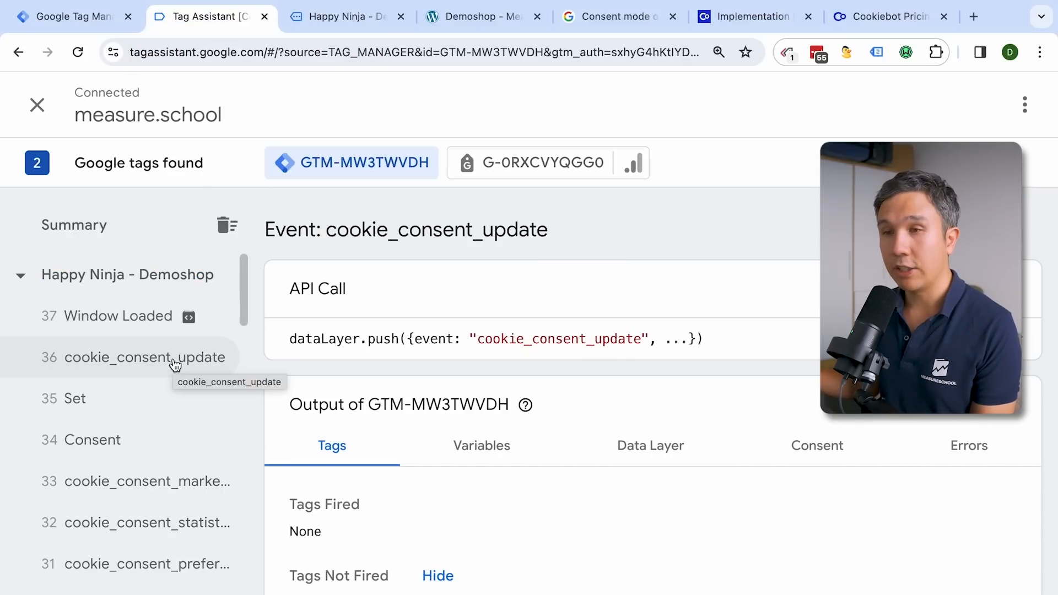
- On the Happy Ninja page, change the cookie consent by turning off Preferences and Statistics, and allow that selection
click(342, 22)
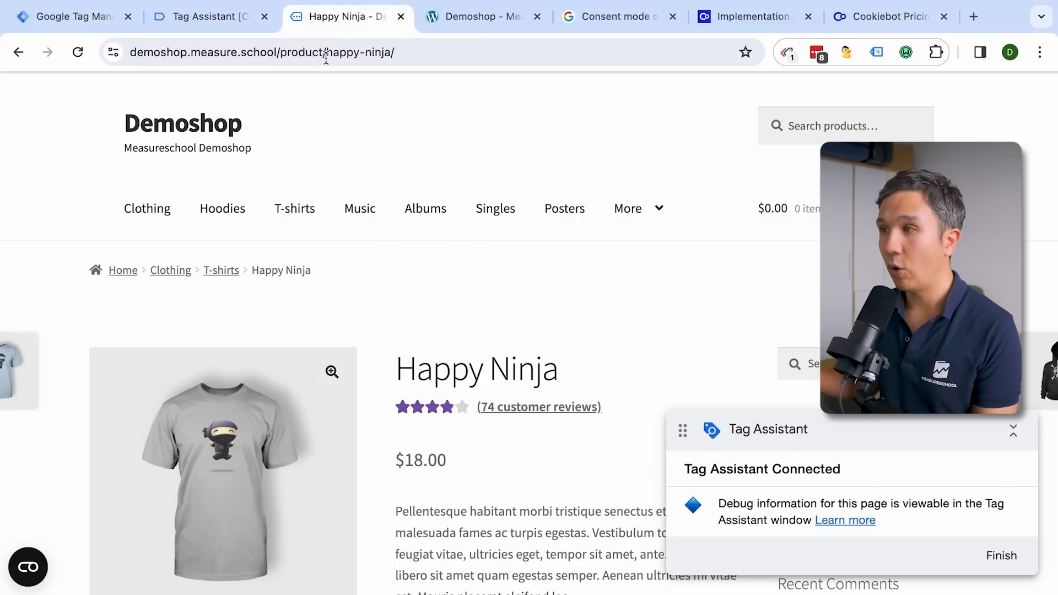
click(22, 570)
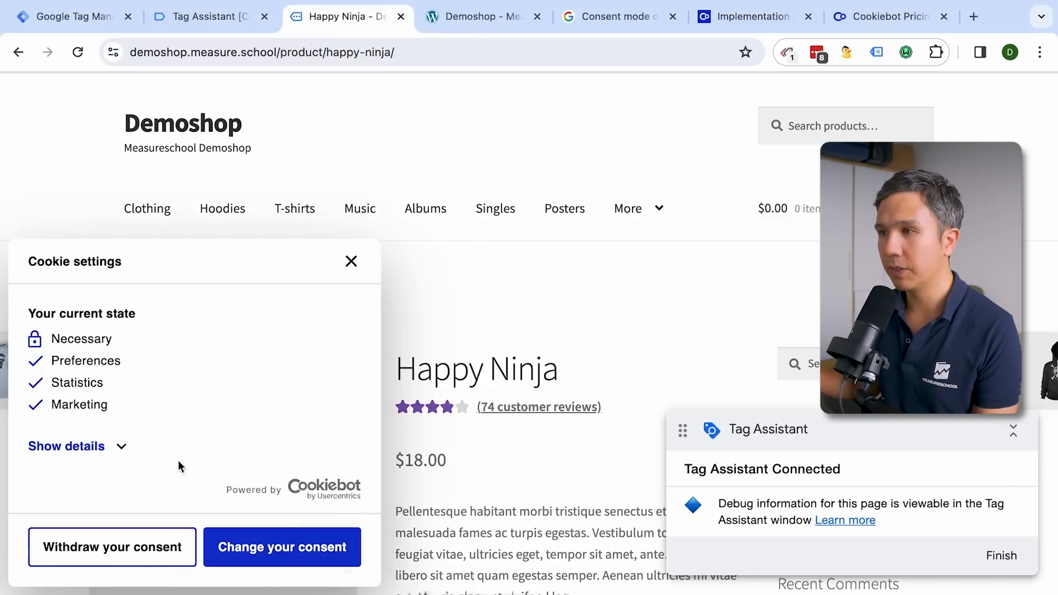
click(249, 561)
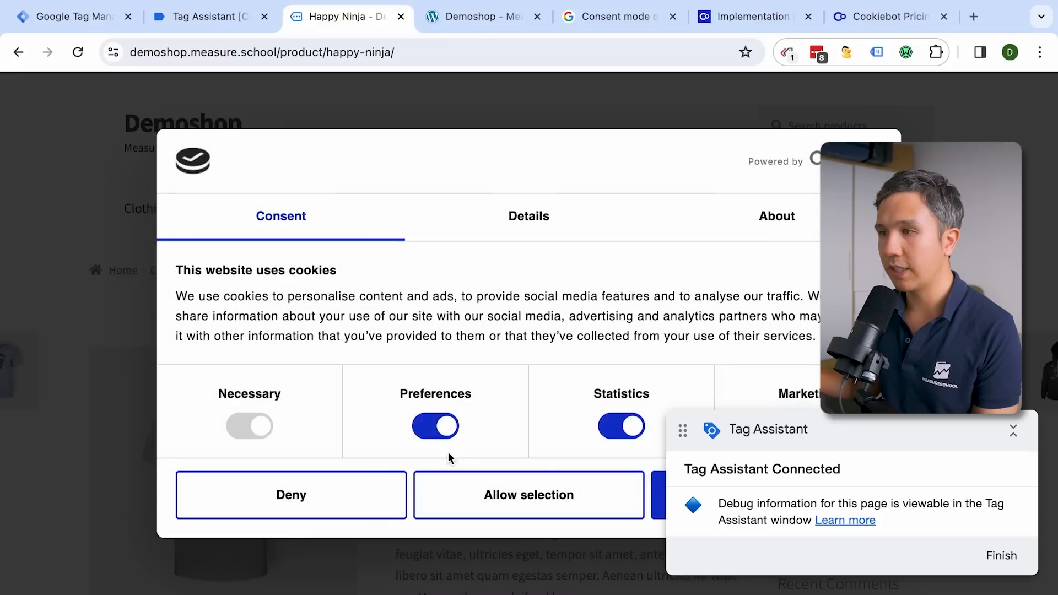
click(444, 432)
click(625, 428)
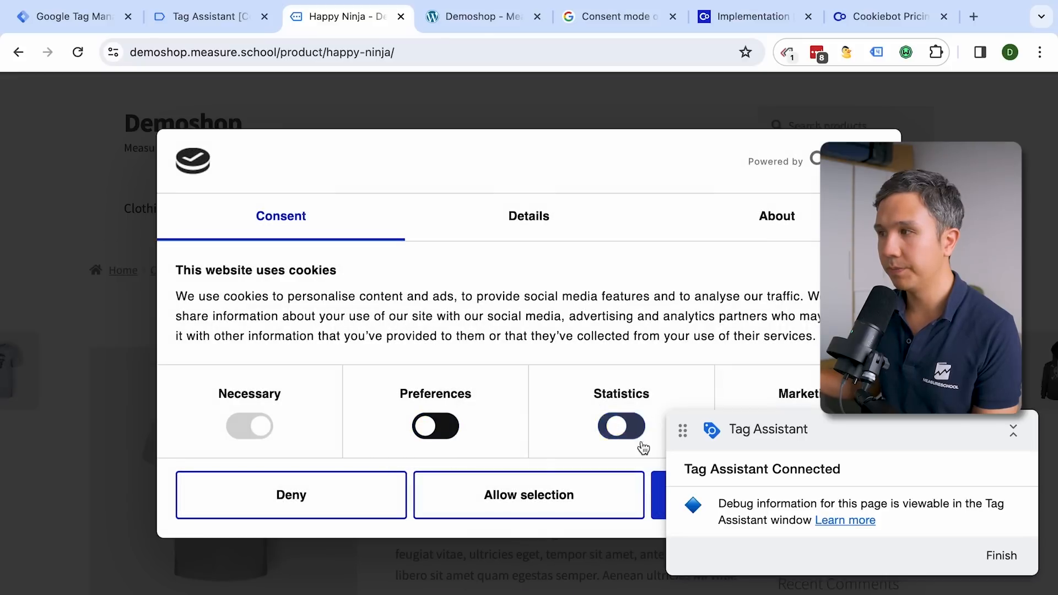
click(1012, 431)
click(492, 506)
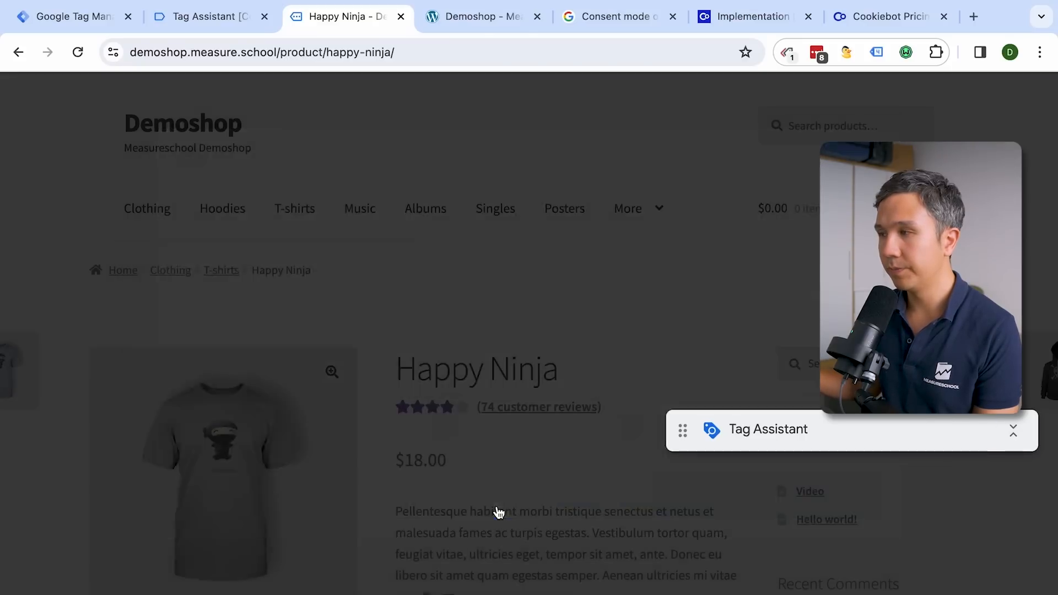
- Open the latest cookie_consent_update event in Tag Assistant and copy the event name from its API call
click(202, 18)
click(117, 368)
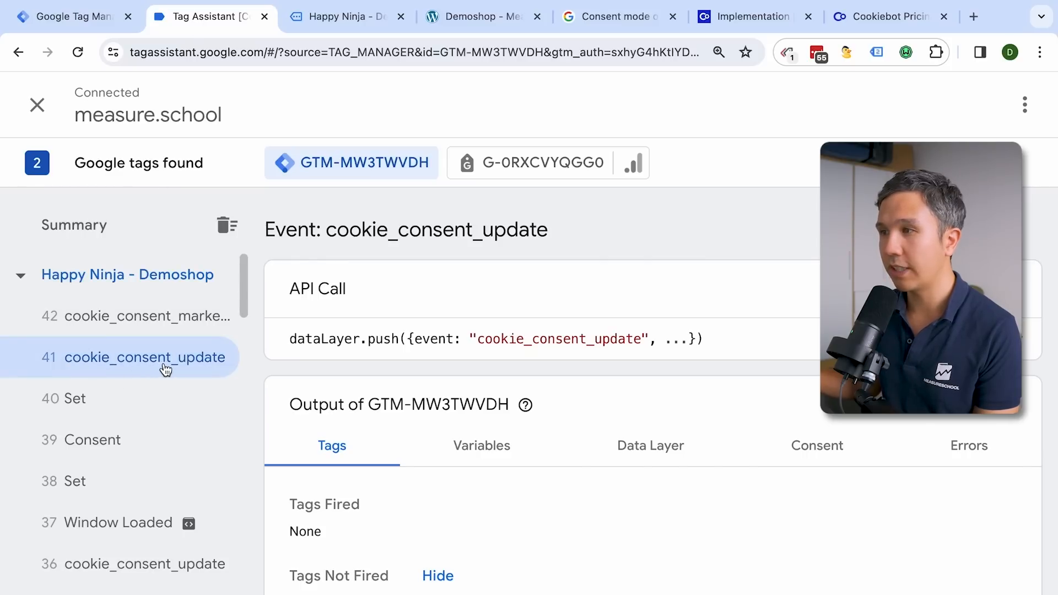
click(441, 362)
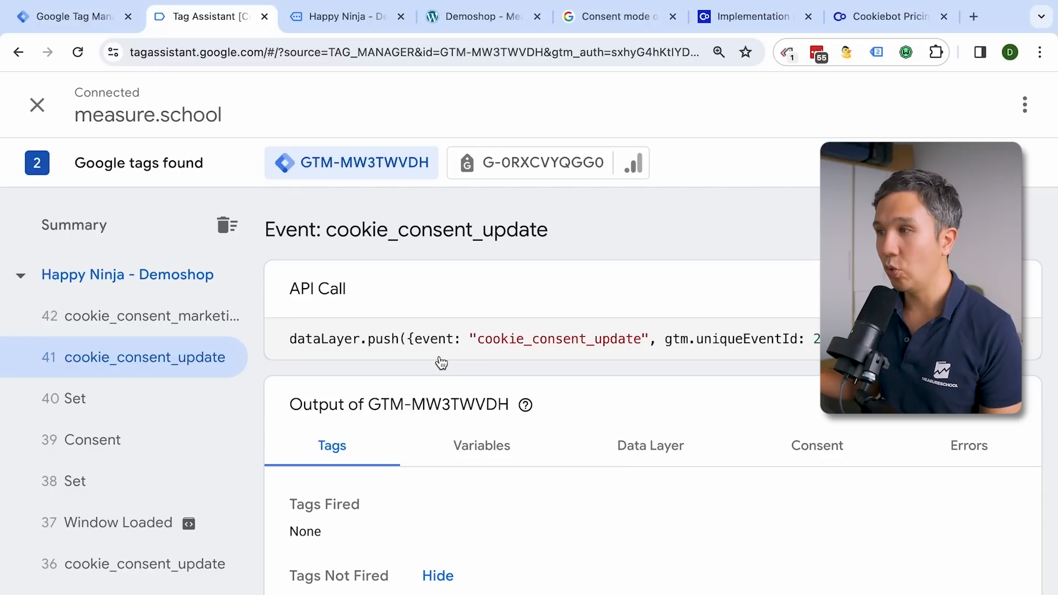
drag(477, 340, 642, 338)
key(ctrl+c)
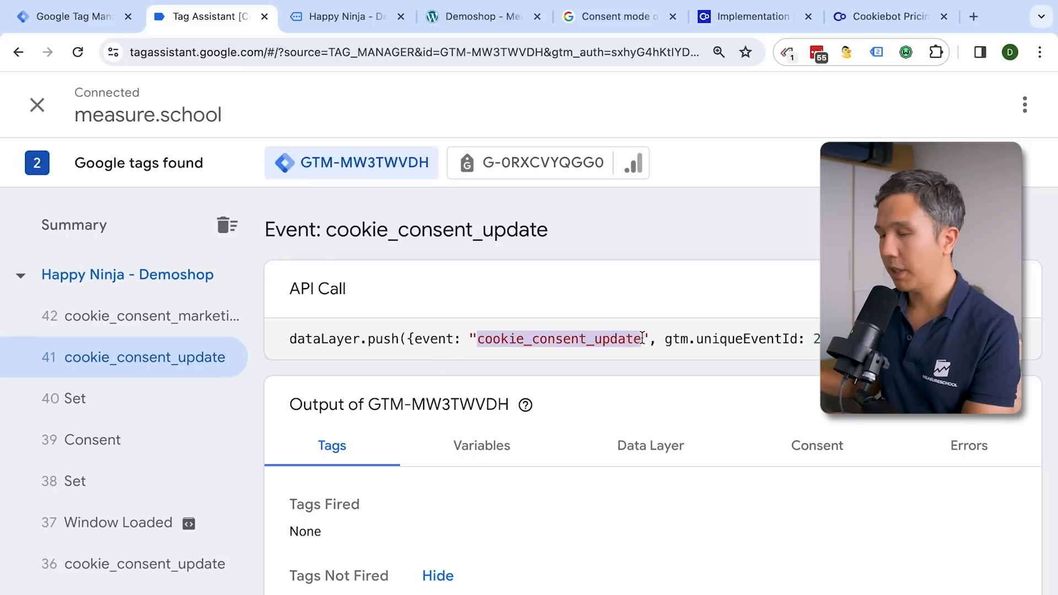
- Switch to Tag Manager and create a Custom Event trigger with the event name cookie_consent_update
click(75, 16)
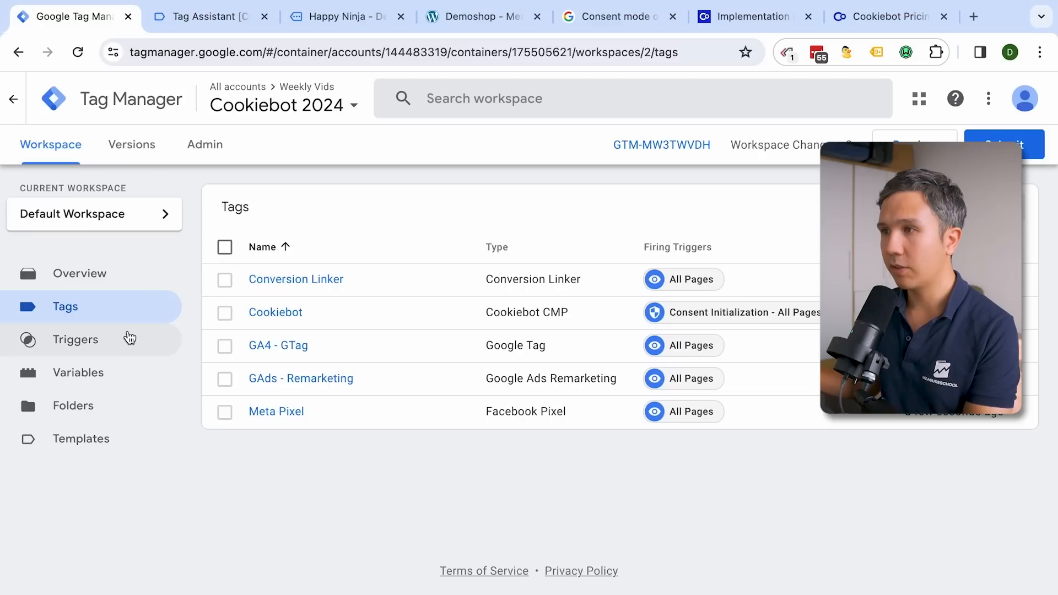
click(130, 338)
click(992, 210)
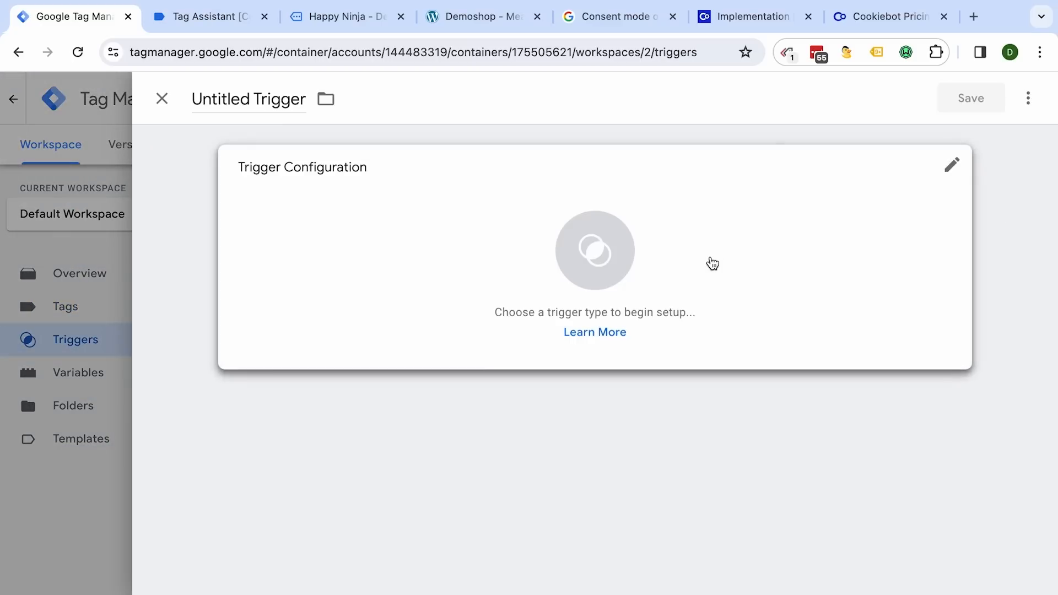
click(712, 263)
scroll(688, 371, down, 9)
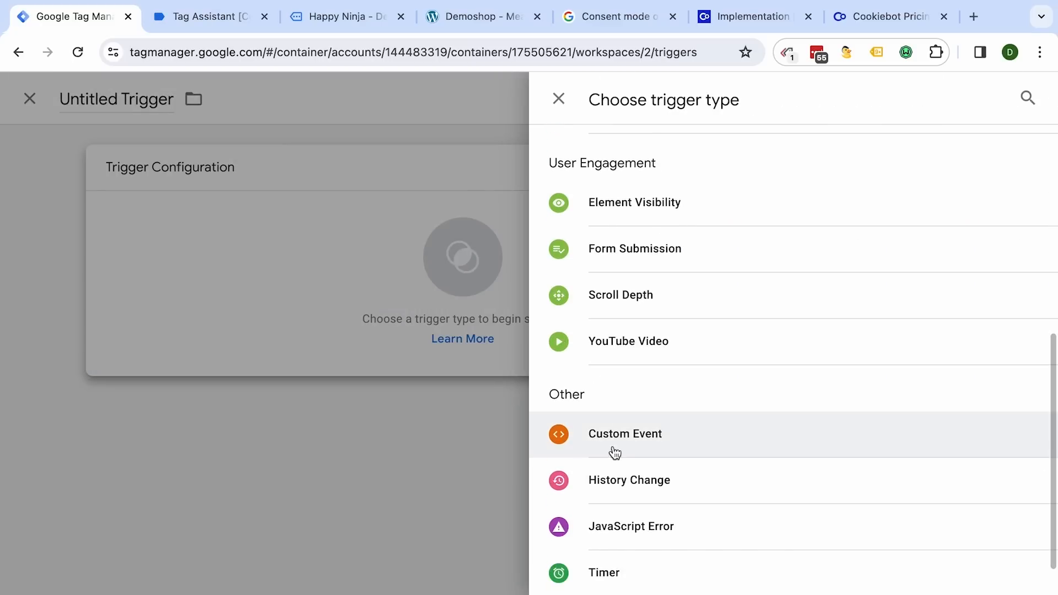
click(614, 452)
click(326, 337)
key(ctrl+v)
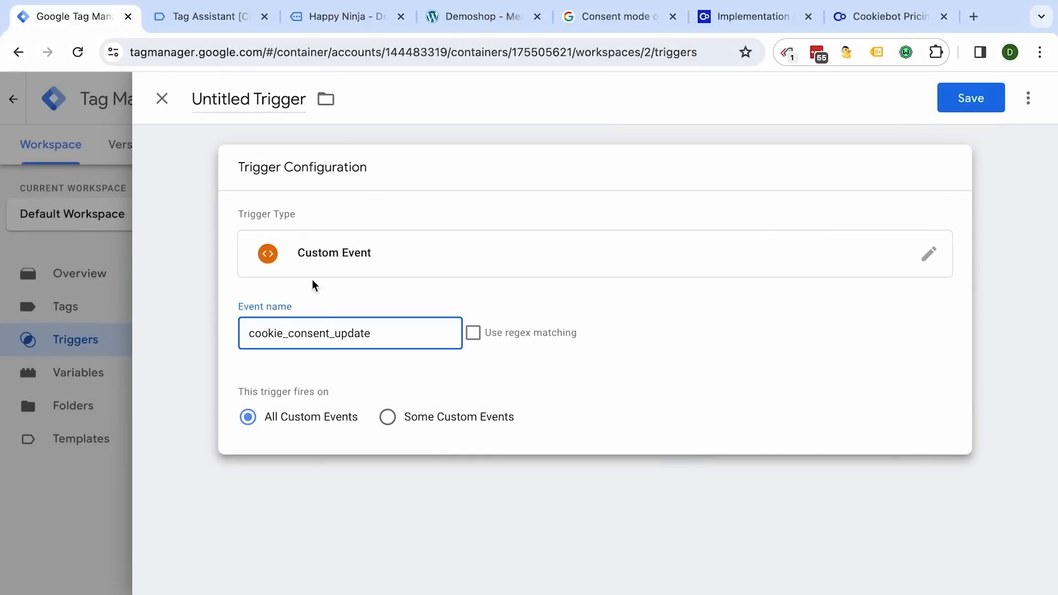
- Name the trigger "c - cookie_consent_update" and save it
click(219, 98)
key(ctrl+a)
text(c-)
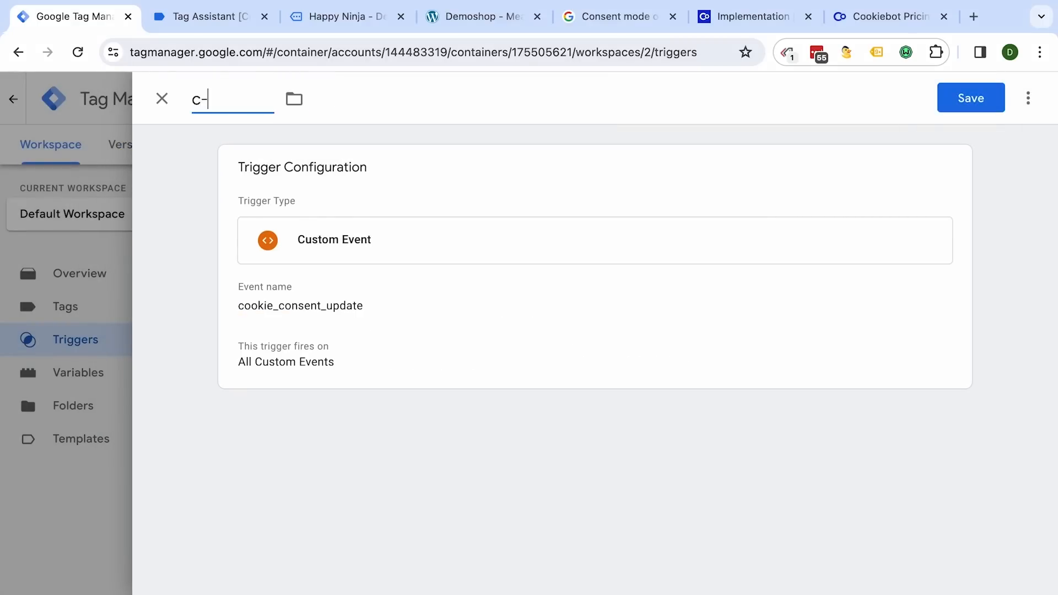
key(ctrl+v)
click(962, 97)
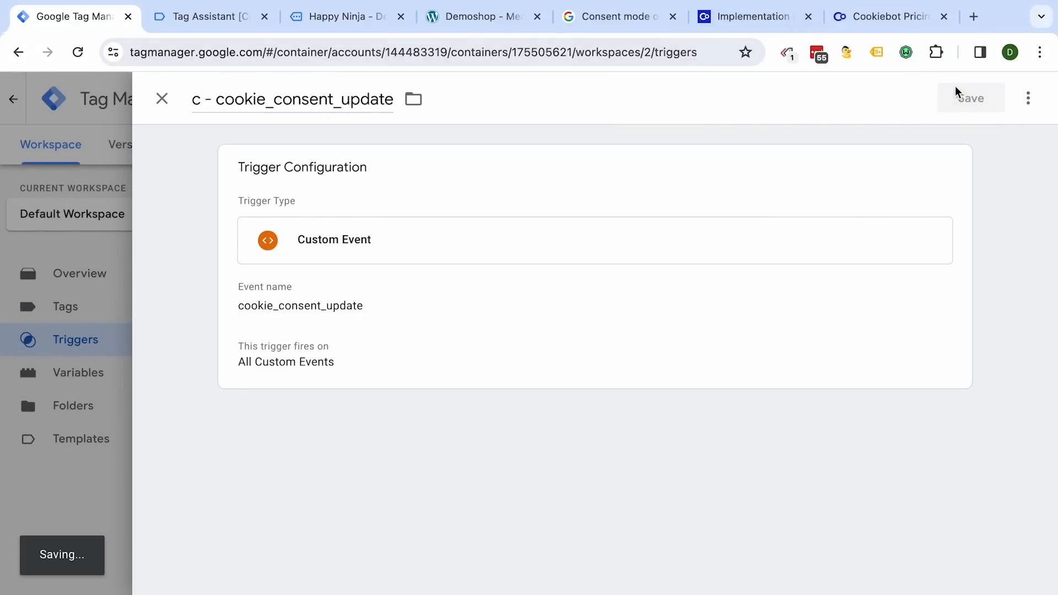
- For the Conversion Linker, GA4 - GTag, GAds - Remarketing and Meta Pixel tags, replace the All Pages trigger with c - cookie_consent_update and save
click(125, 300)
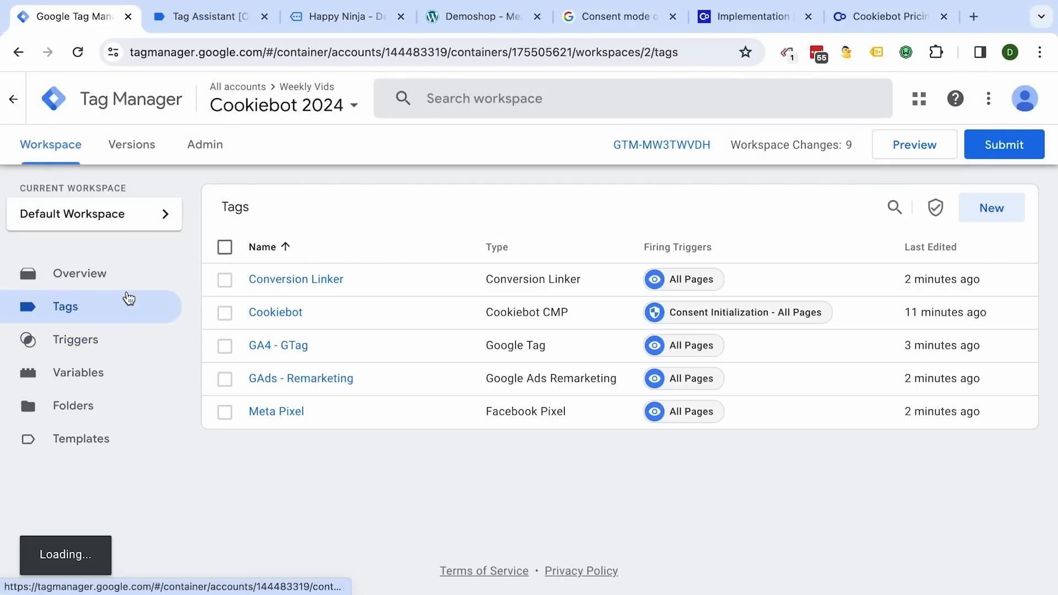
click(225, 281)
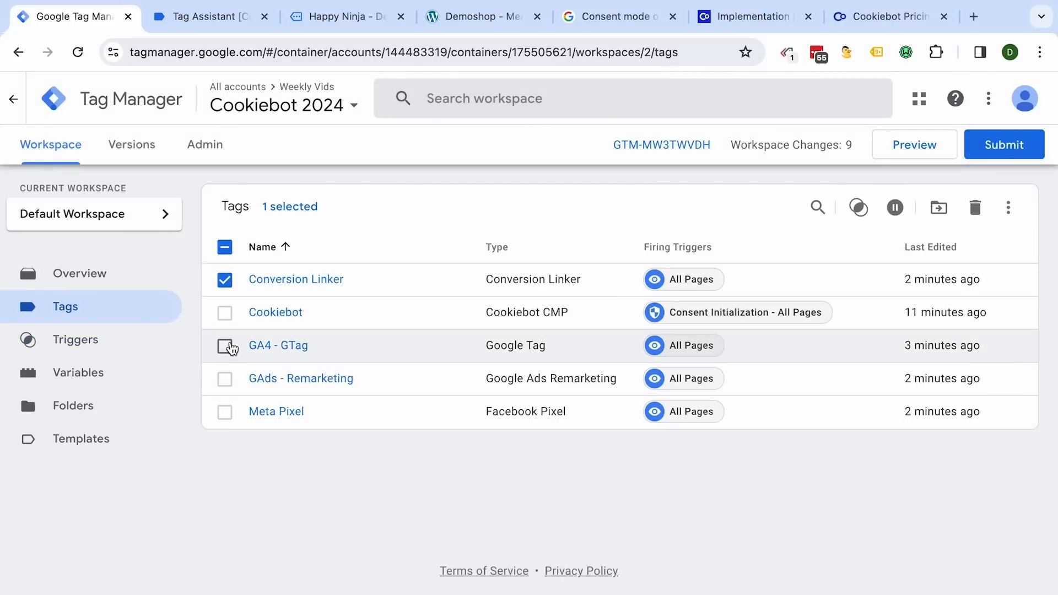
click(225, 346)
click(225, 379)
click(225, 412)
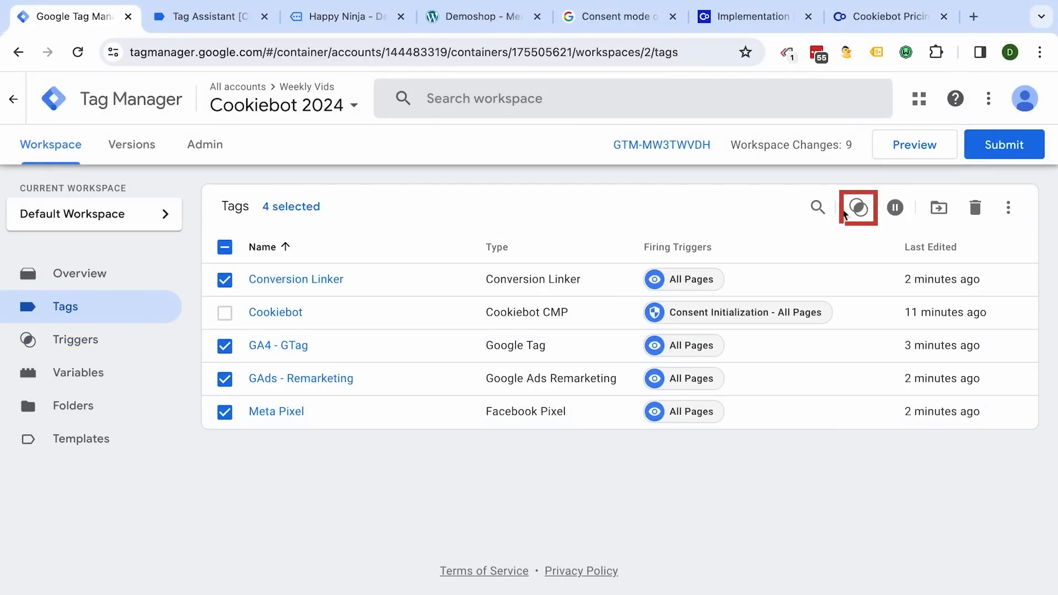
click(859, 207)
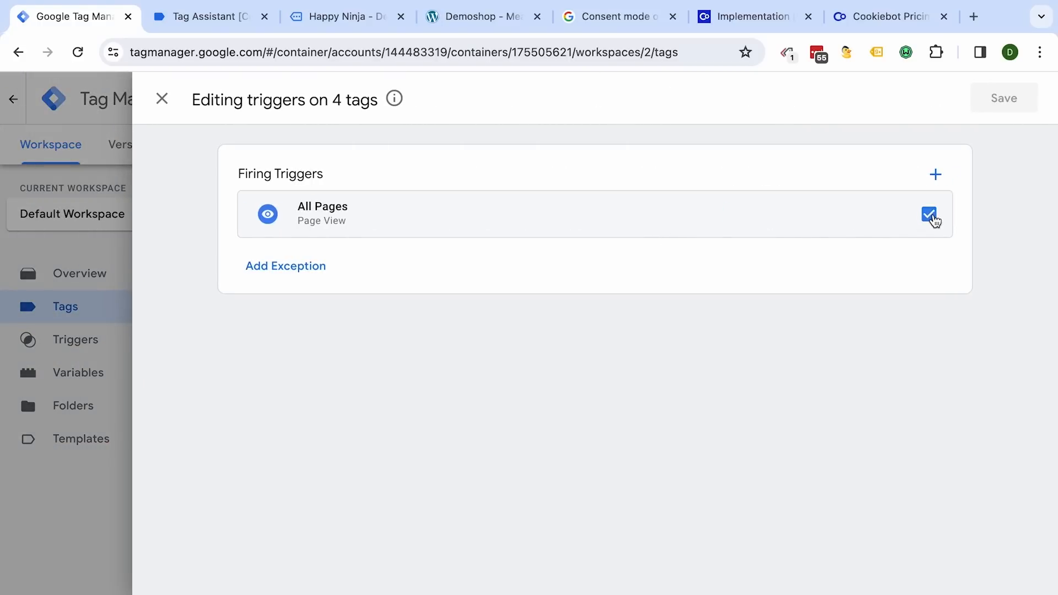
click(929, 215)
click(936, 175)
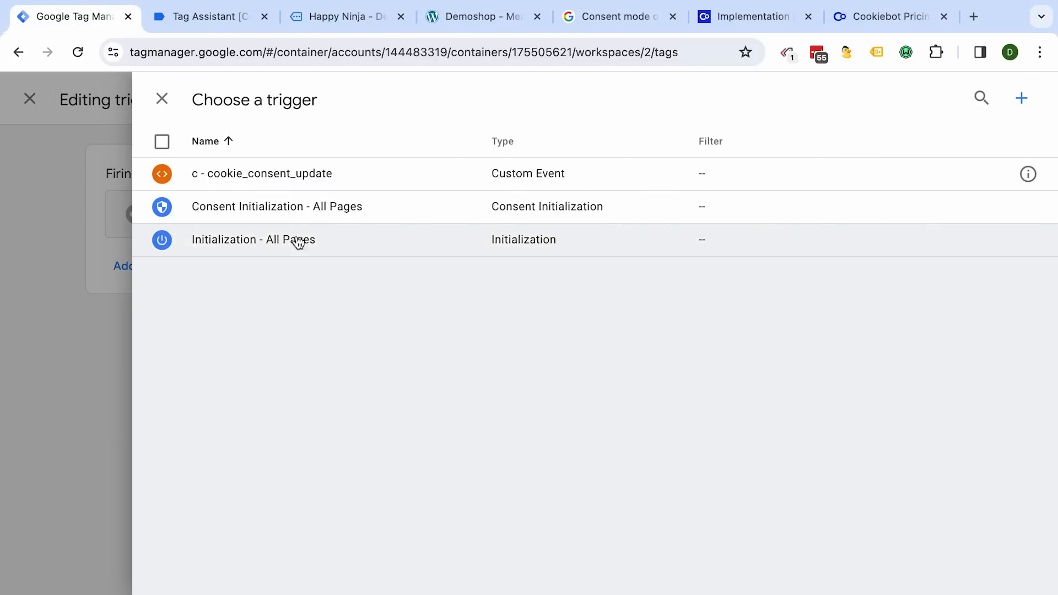
click(279, 170)
click(1006, 110)
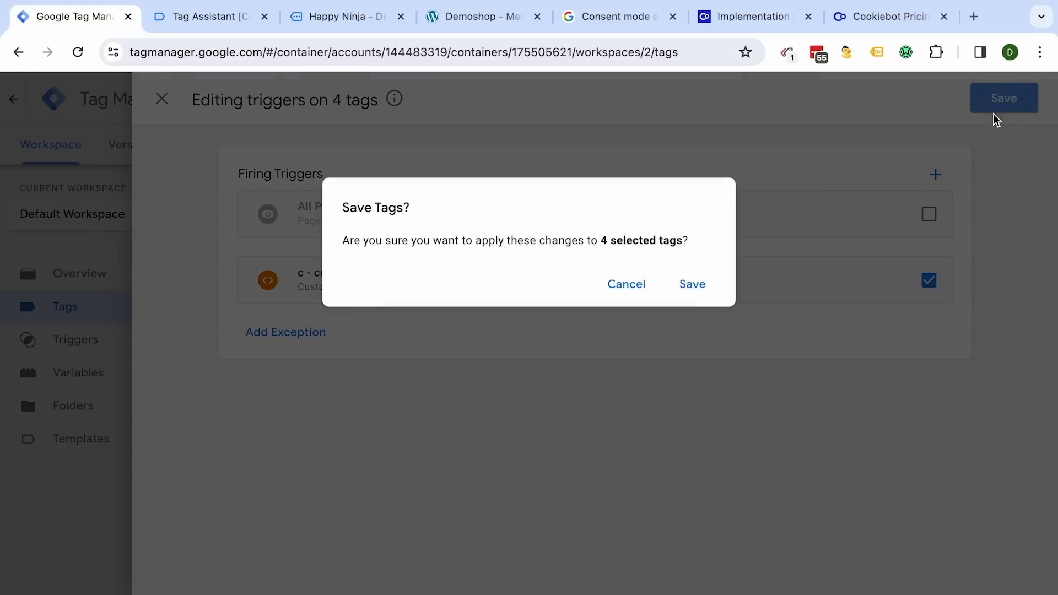
click(693, 285)
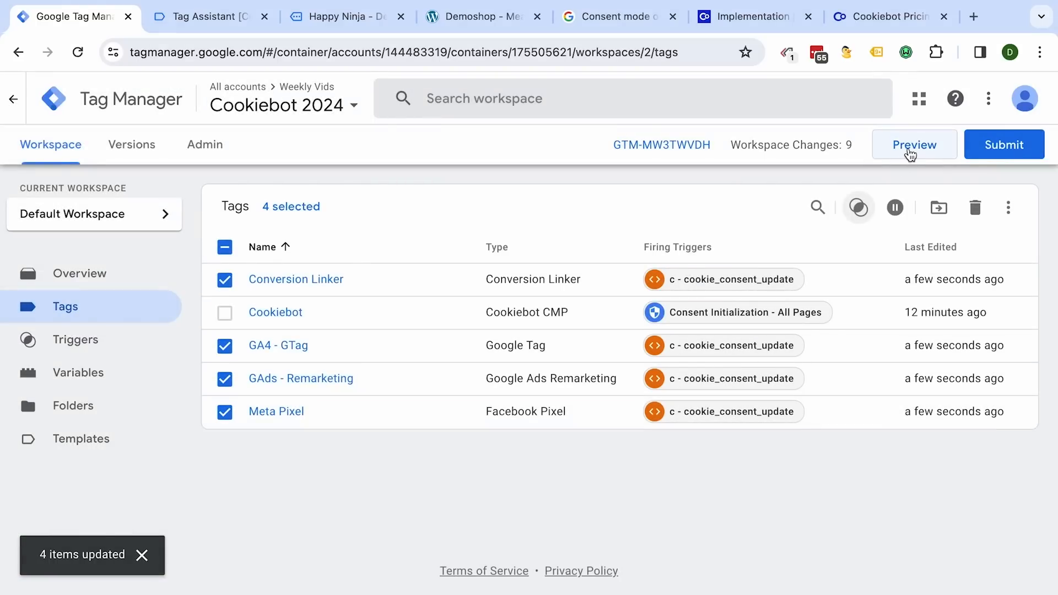
- Start a new preview of the container and open the current cookie settings on the connected demo shop page
click(911, 148)
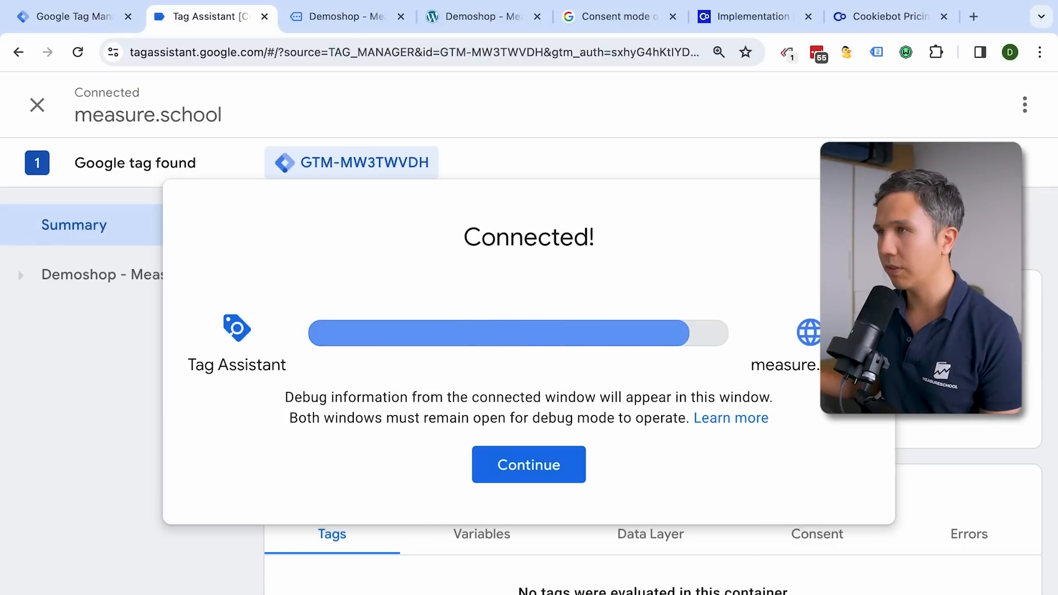
click(379, 17)
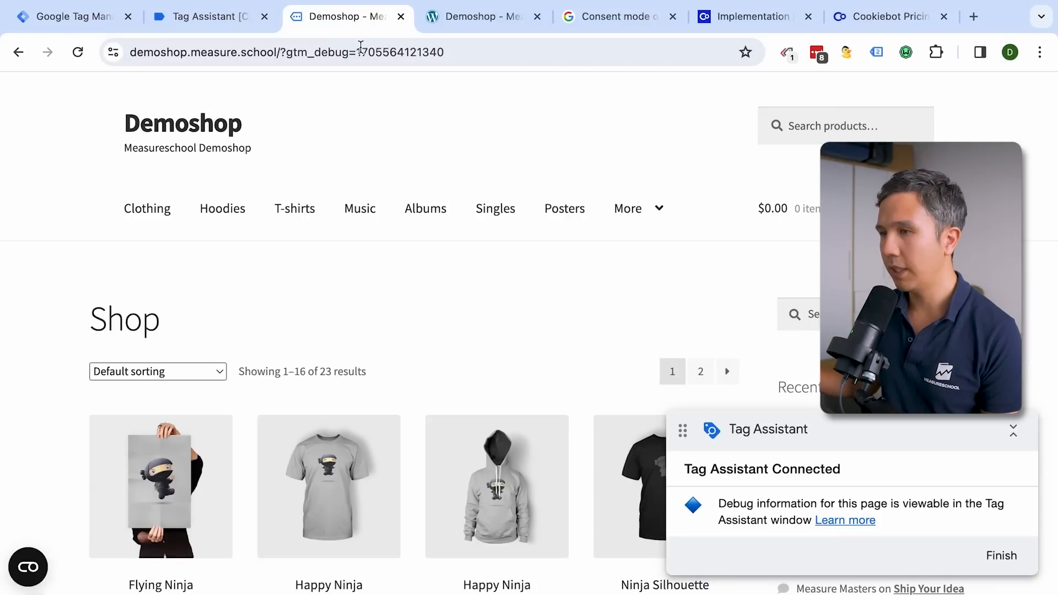
click(35, 568)
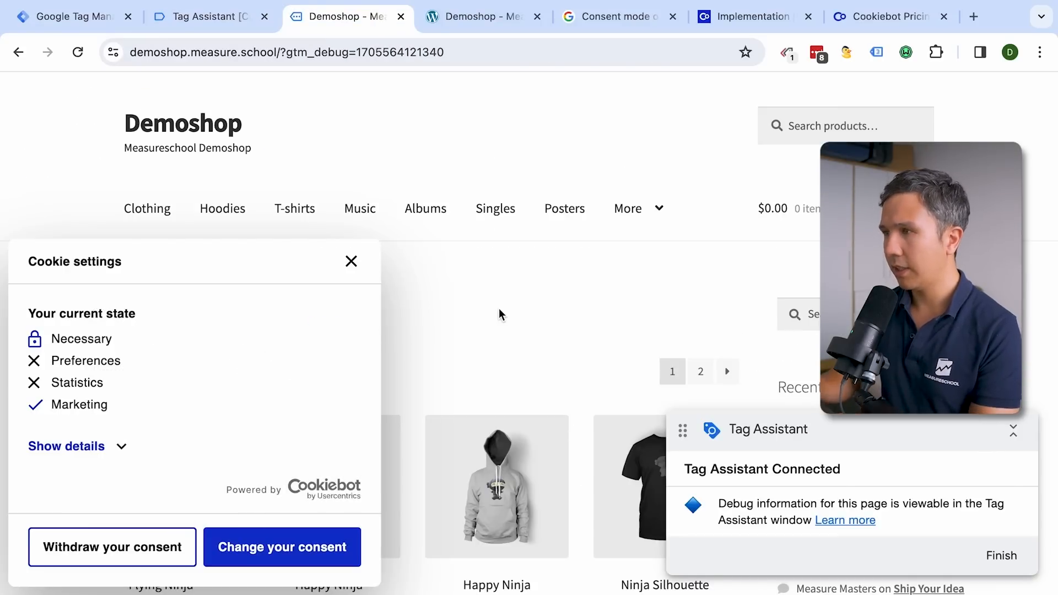
- Filter the demo shop's stored cookies by "cons" in the developer tools, delete the CookieConsent cookie, and reload the page
key(super+alt+j)
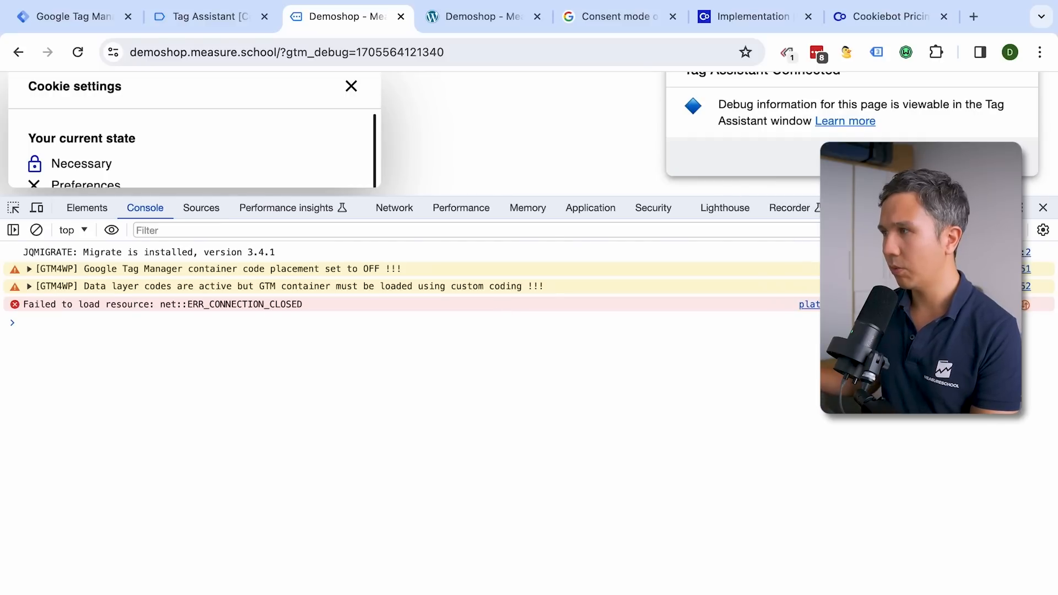
click(592, 208)
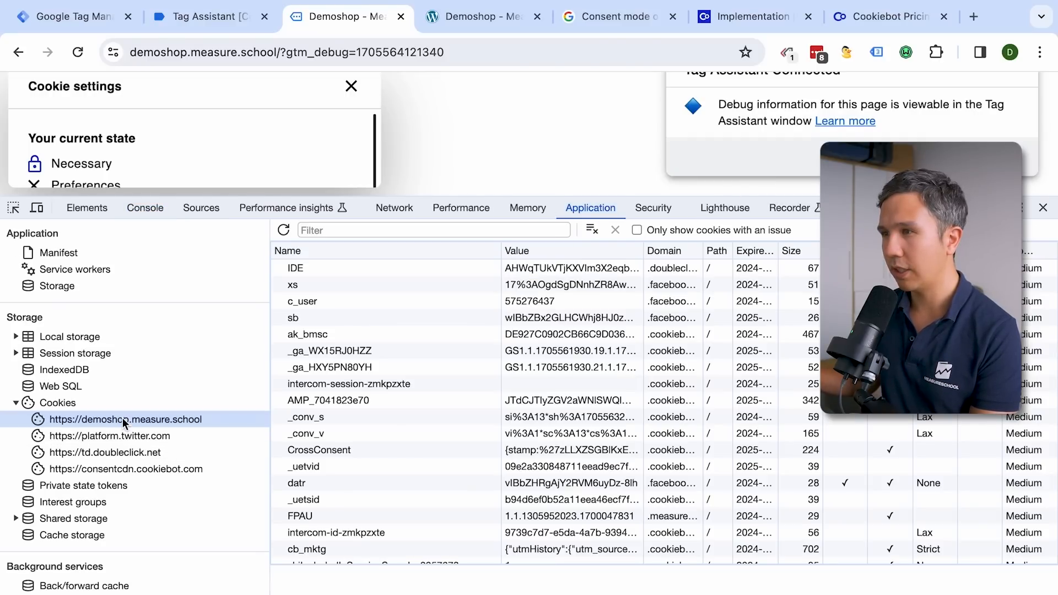
click(519, 230)
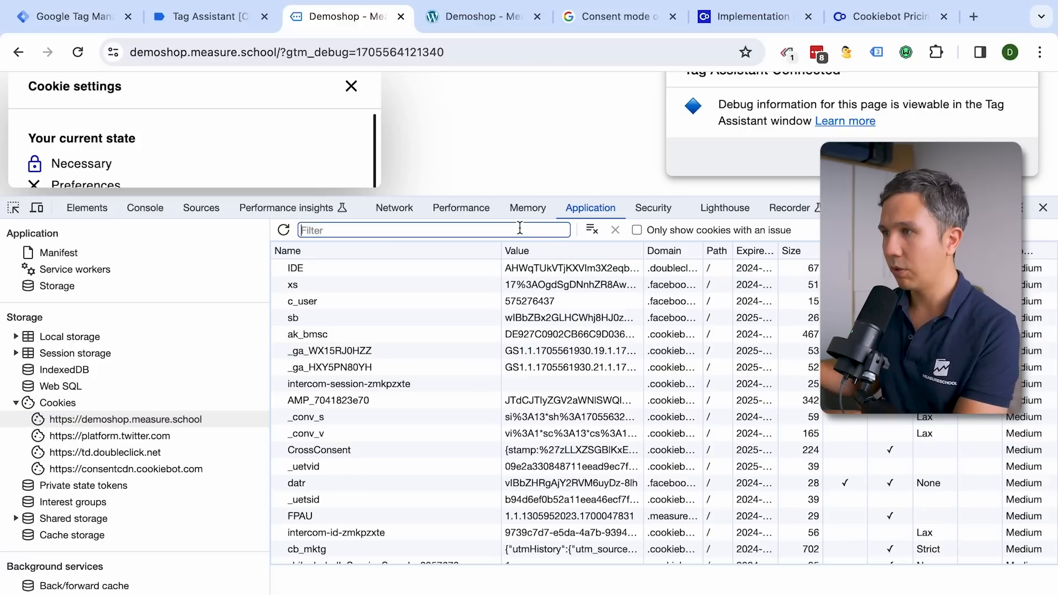
text(cons)
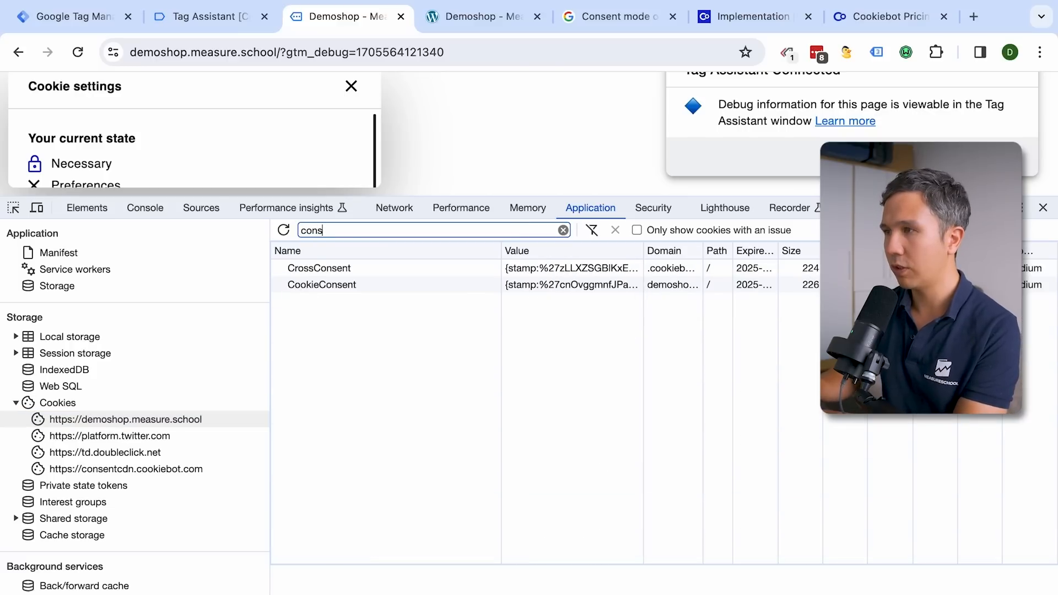
click(461, 285)
click(615, 230)
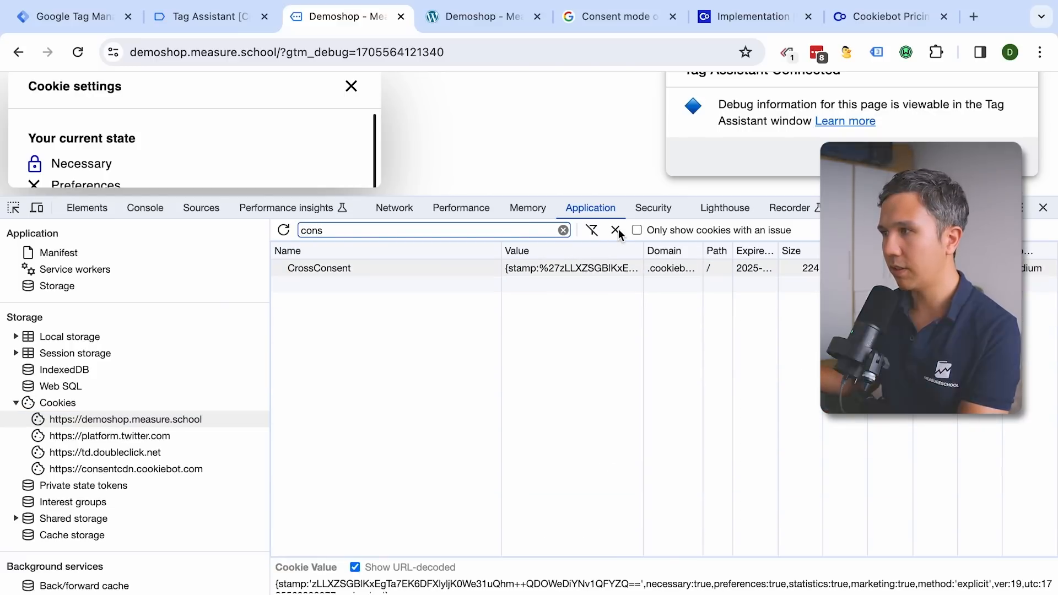
click(1043, 208)
key(ctrl+r)
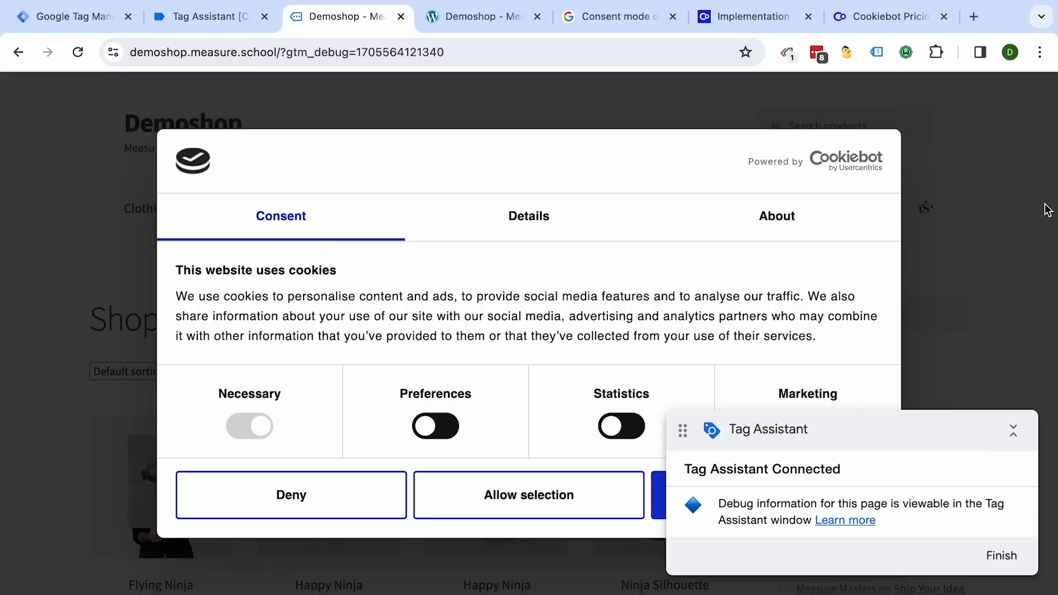
- Collapse the Tag Assistant badge and move it off the consent banner, then allow a selection with only Marketing turned on
click(1012, 431)
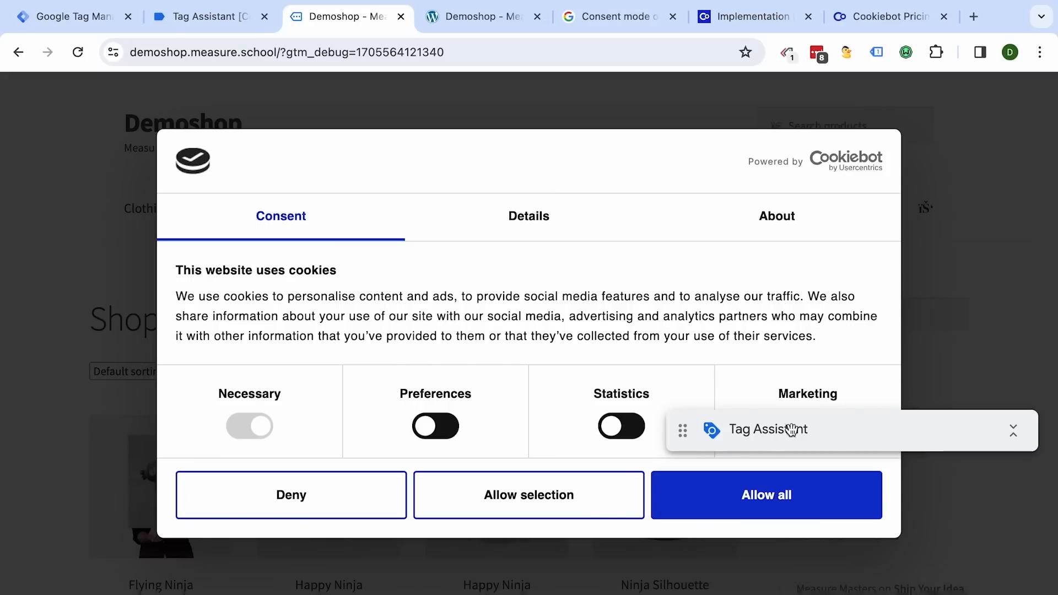
drag(780, 431, 770, 118)
click(810, 427)
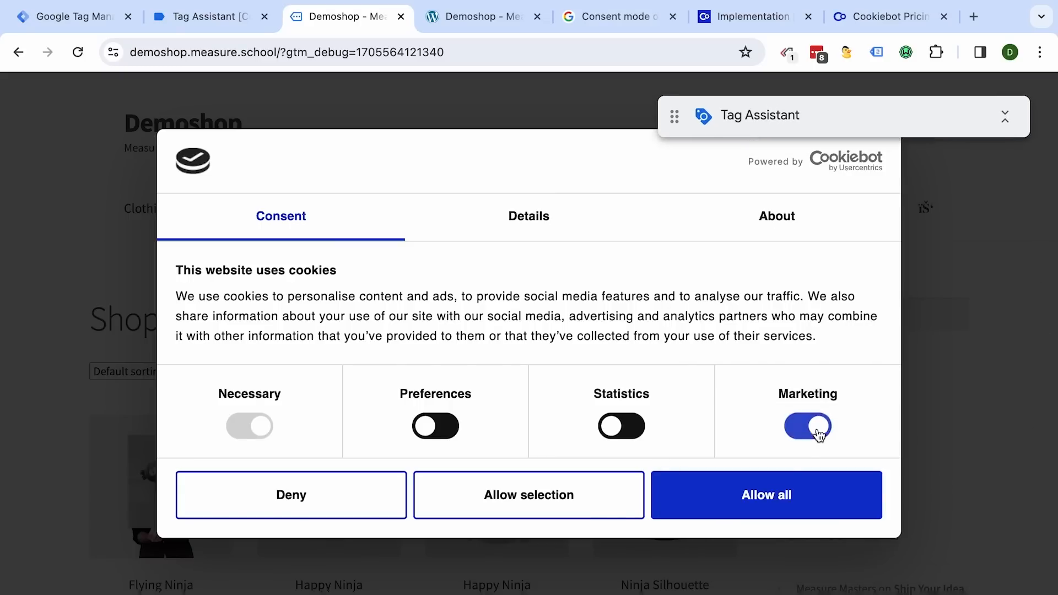
click(569, 511)
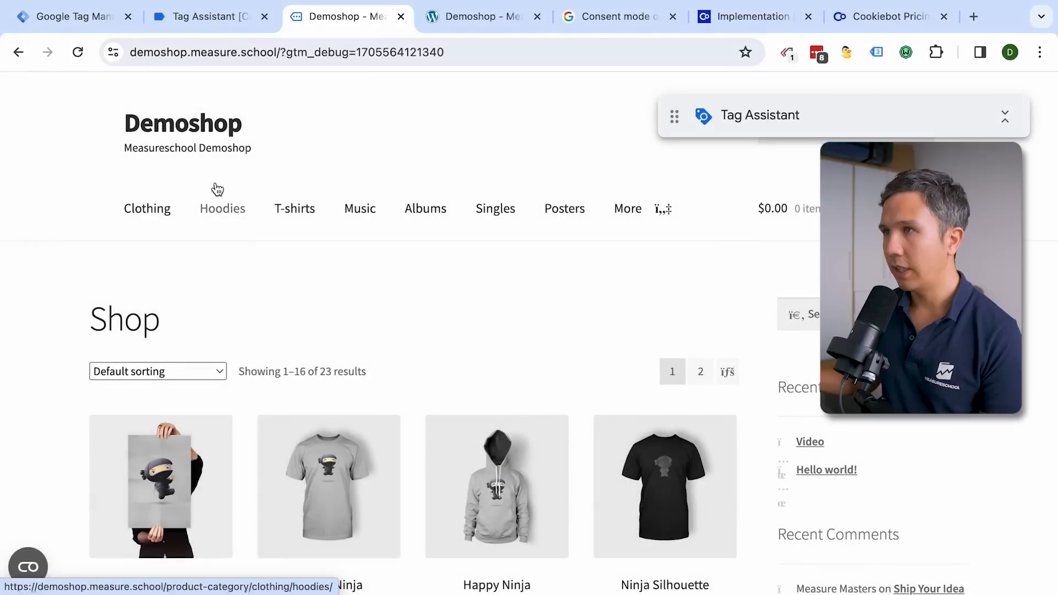
- Switch to Tag Assistant and inspect which tags fired or were blocked on the new cookie_consent_update event
click(200, 26)
click(527, 457)
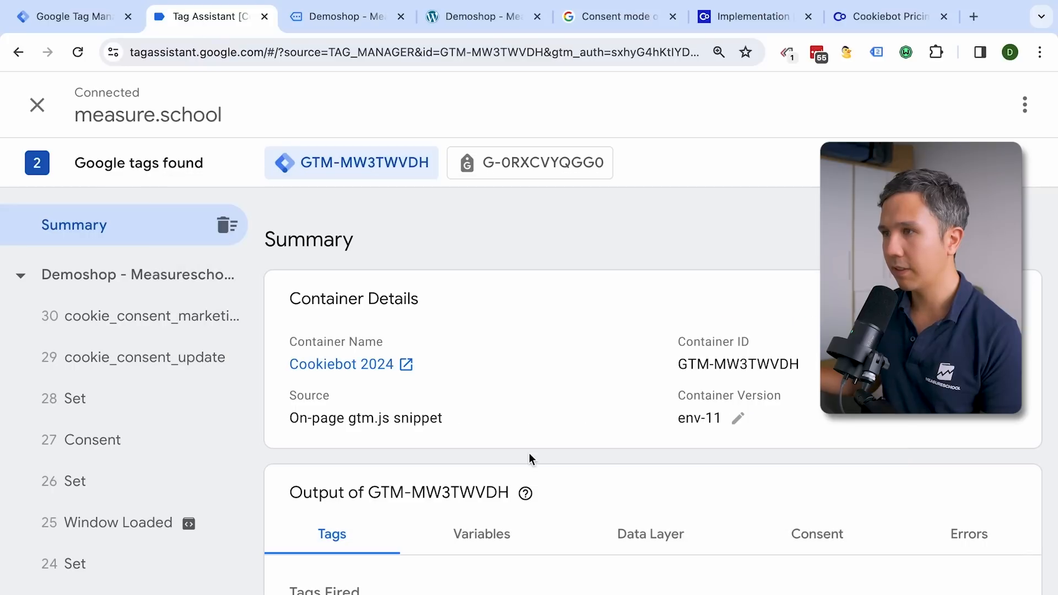
click(184, 364)
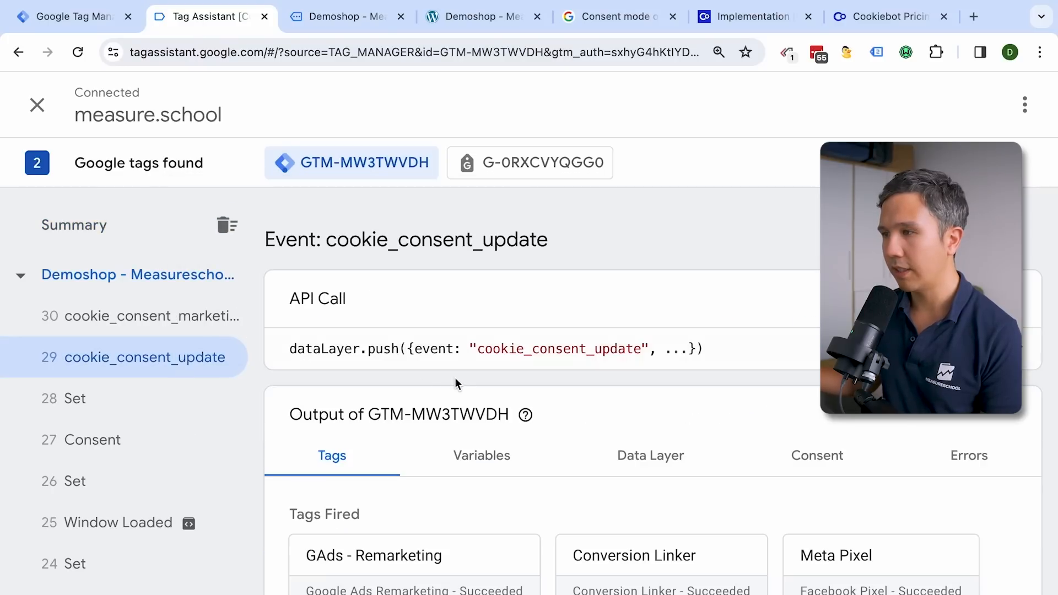
scroll(455, 378, down, 3)
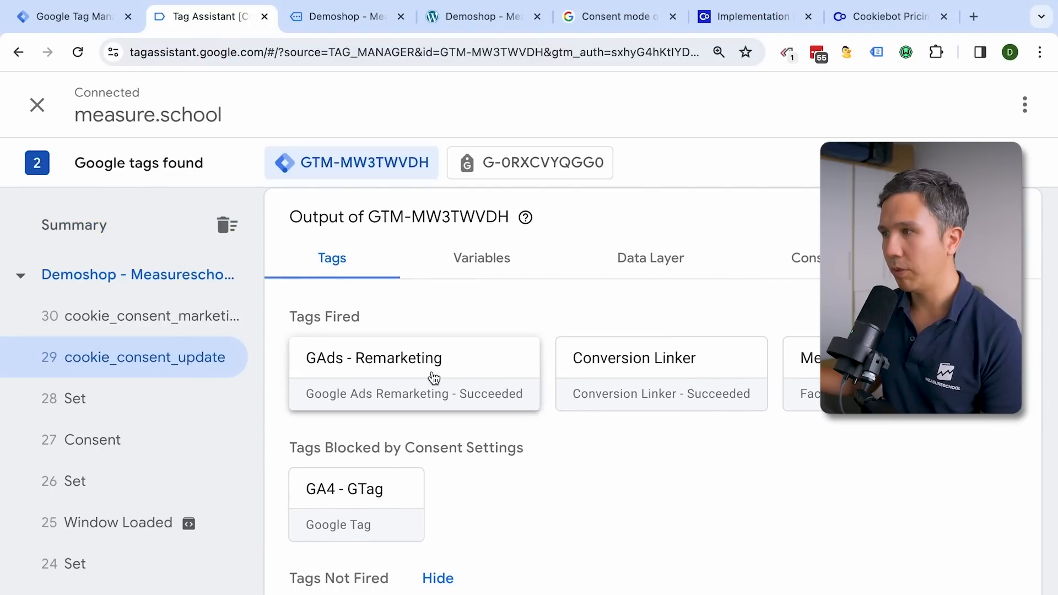
- Examine the GA4 - GTag tag's firing triggers and required consent, and check the consent state of the cookie_consent_update event
click(407, 507)
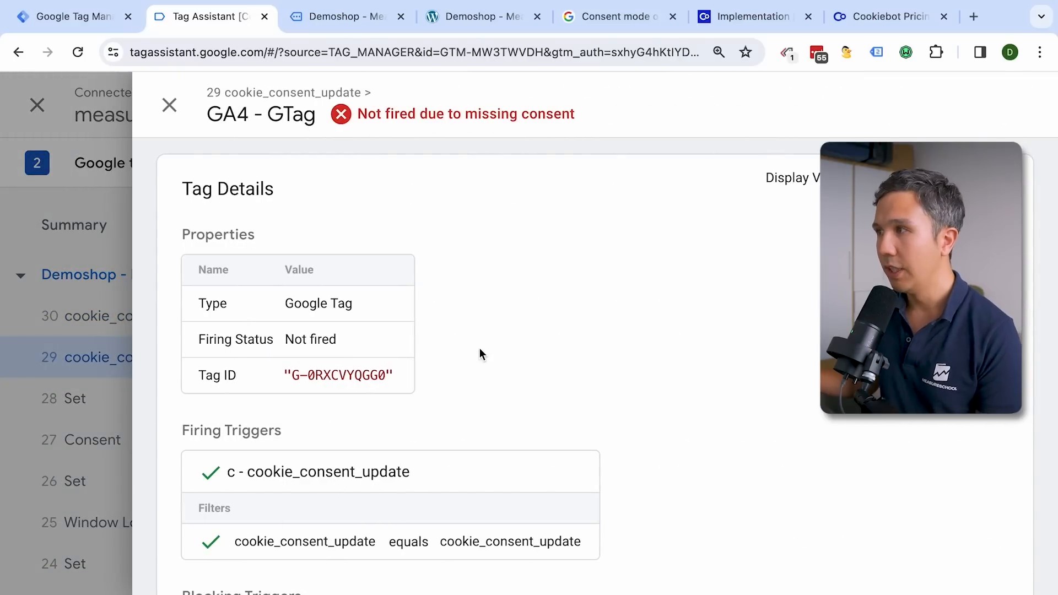
scroll(479, 349, down, 3)
scroll(480, 349, down, 3)
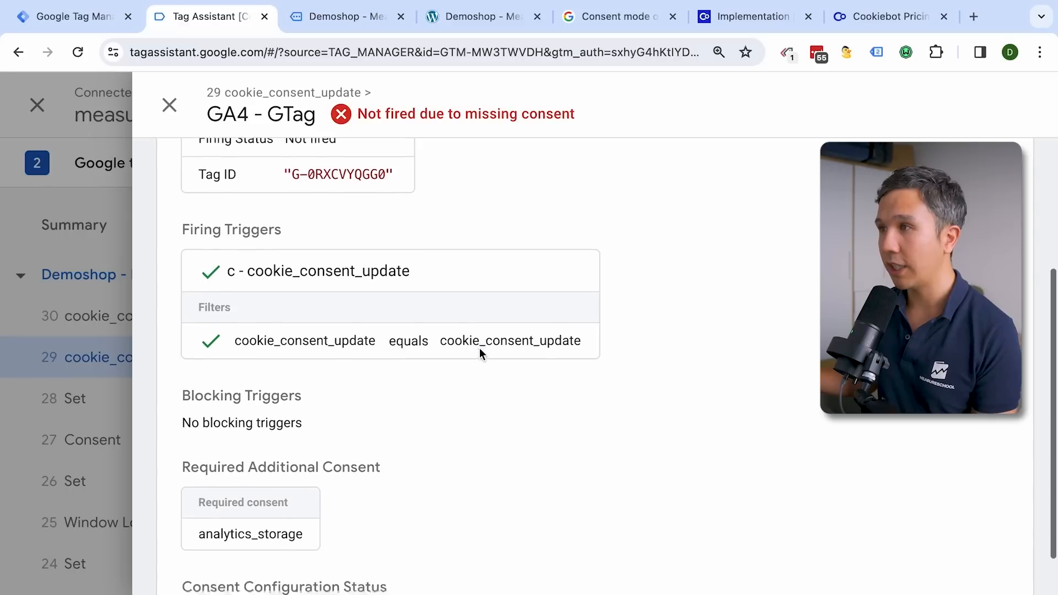
scroll(479, 348, up, 2)
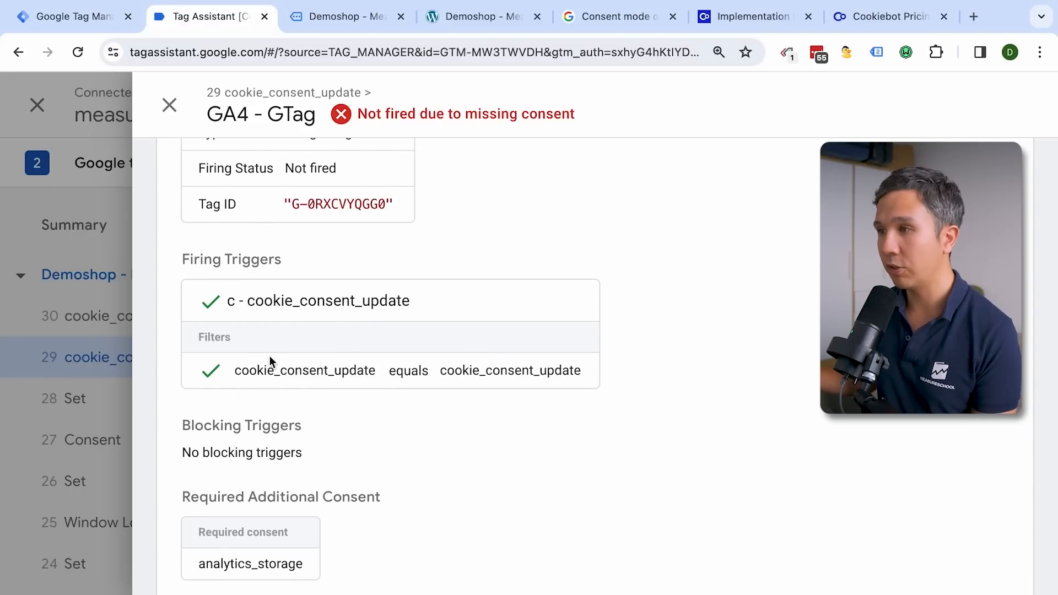
scroll(269, 358, down, 2)
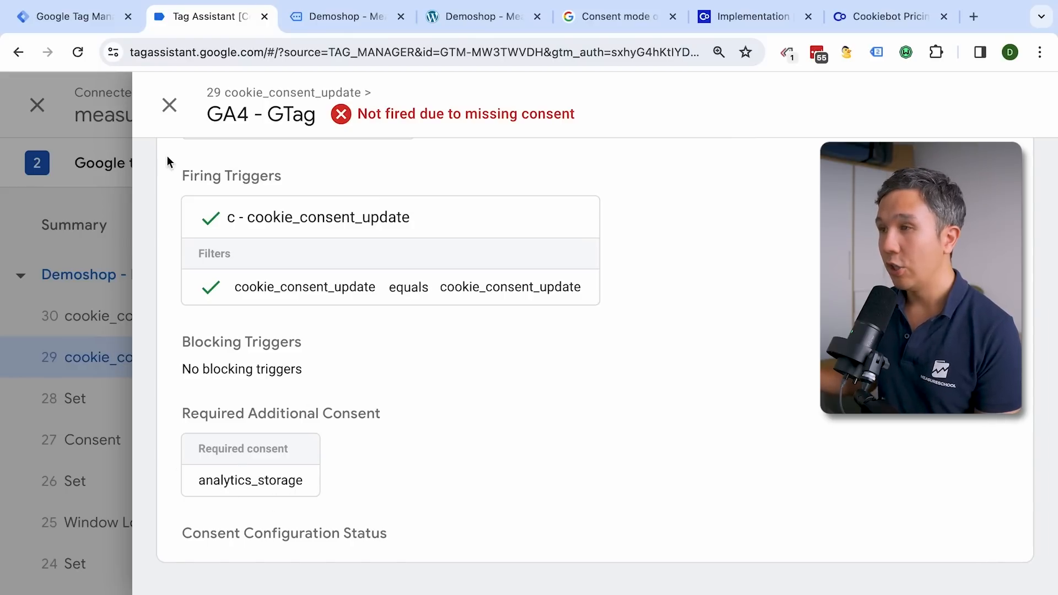
click(169, 105)
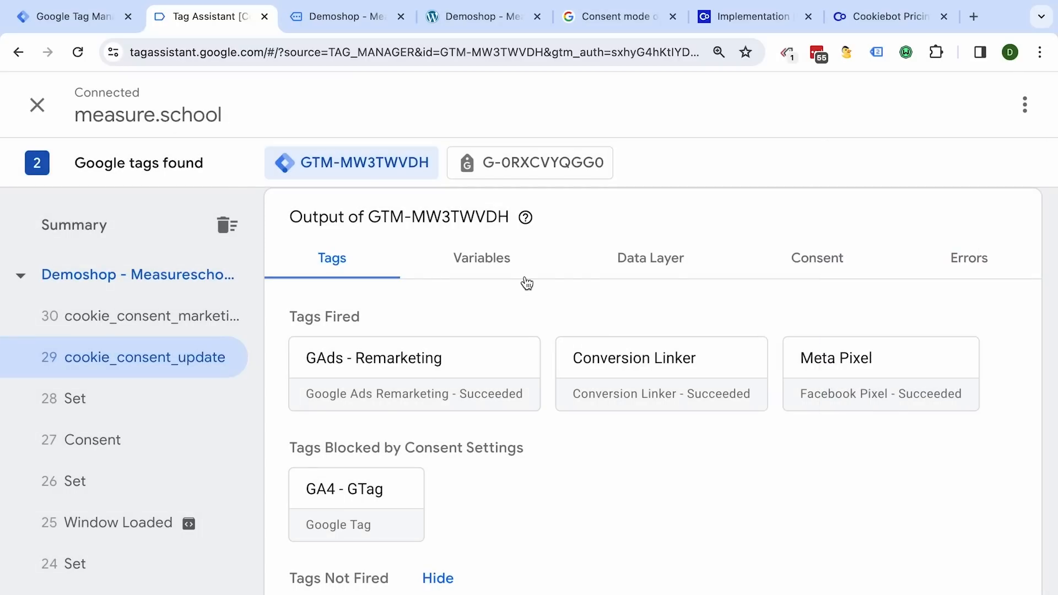
click(818, 260)
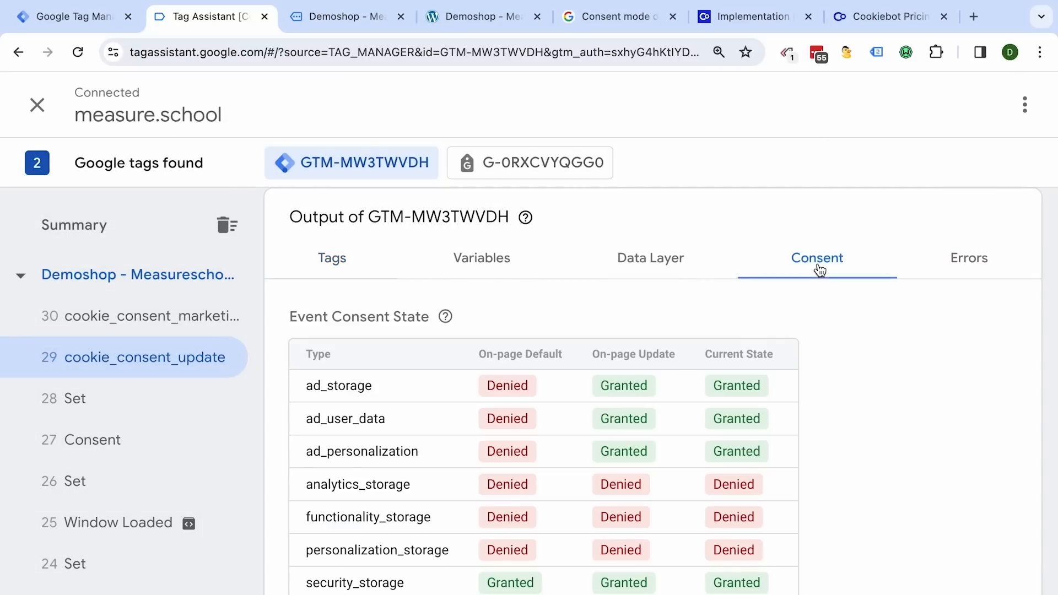
scroll(829, 338, down, 1)
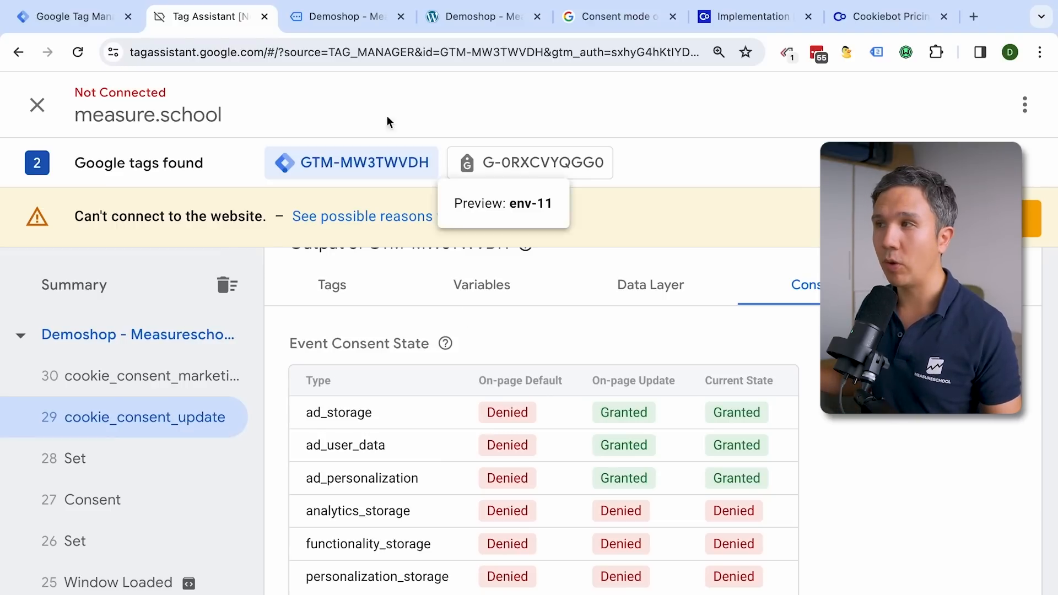
- Switch to the demo shop, show the network log in the developer tools, clear its filter, and reload the page
click(351, 26)
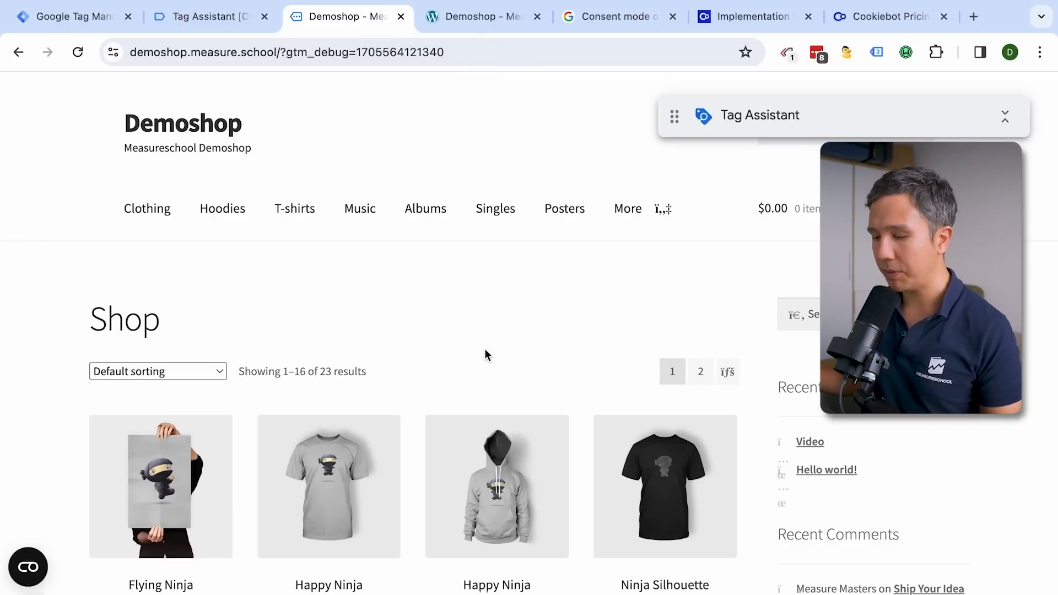
click(1040, 52)
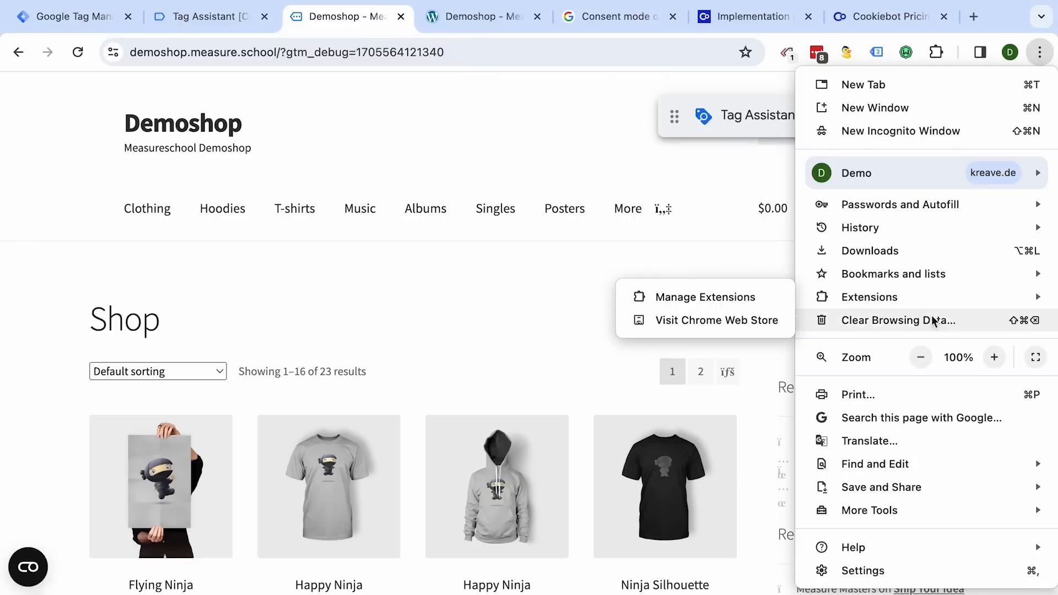
mouse_move(921, 516)
click(723, 576)
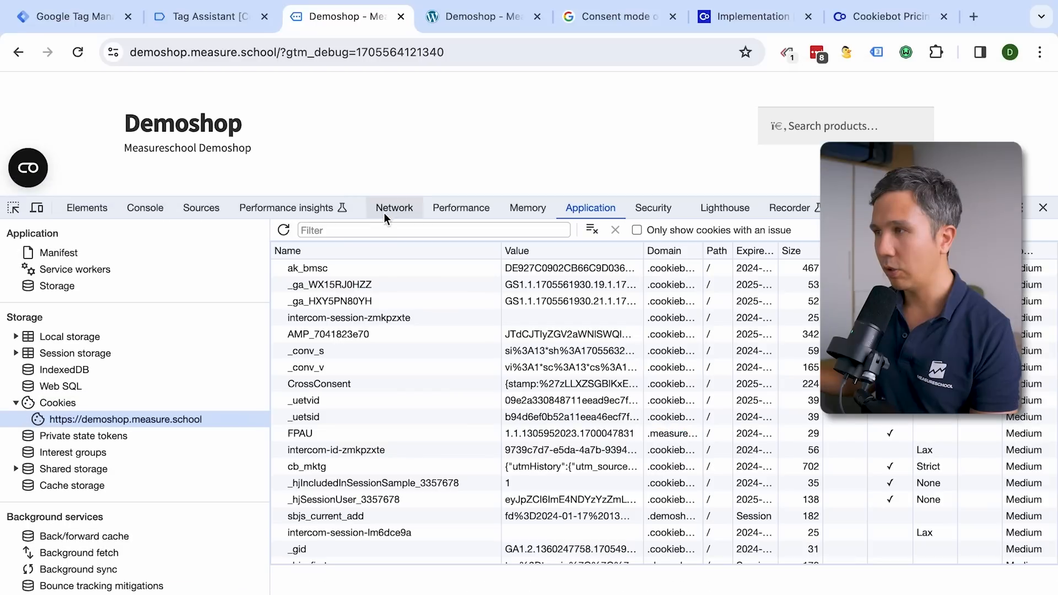
click(385, 210)
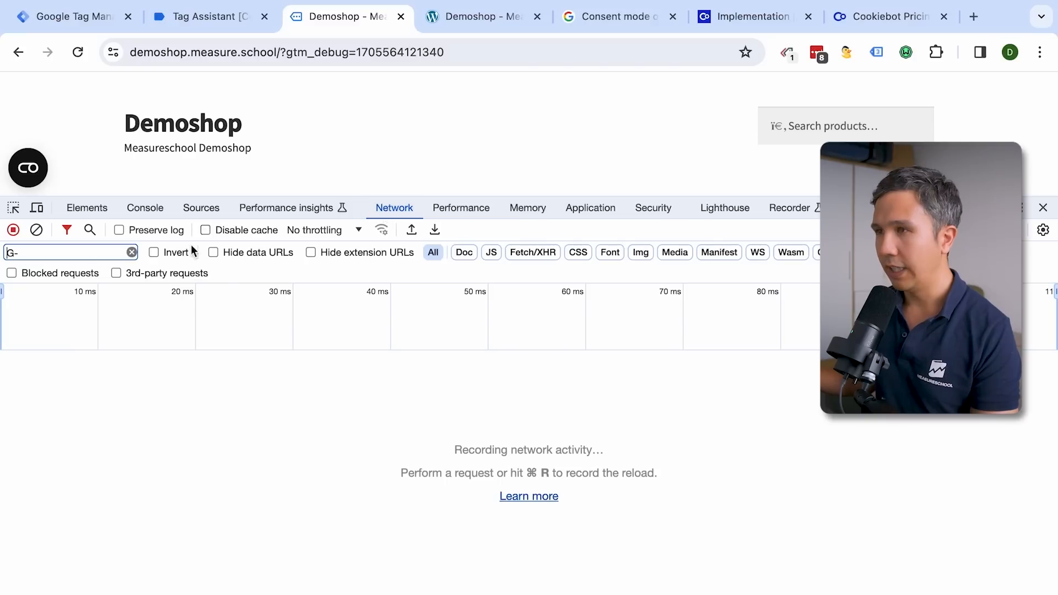
click(132, 252)
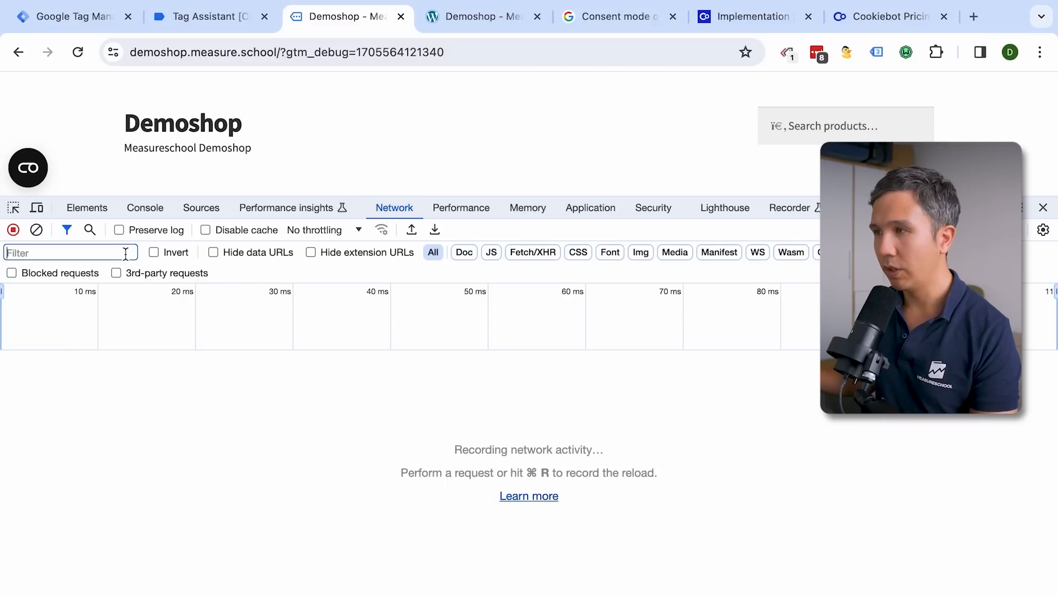
click(75, 57)
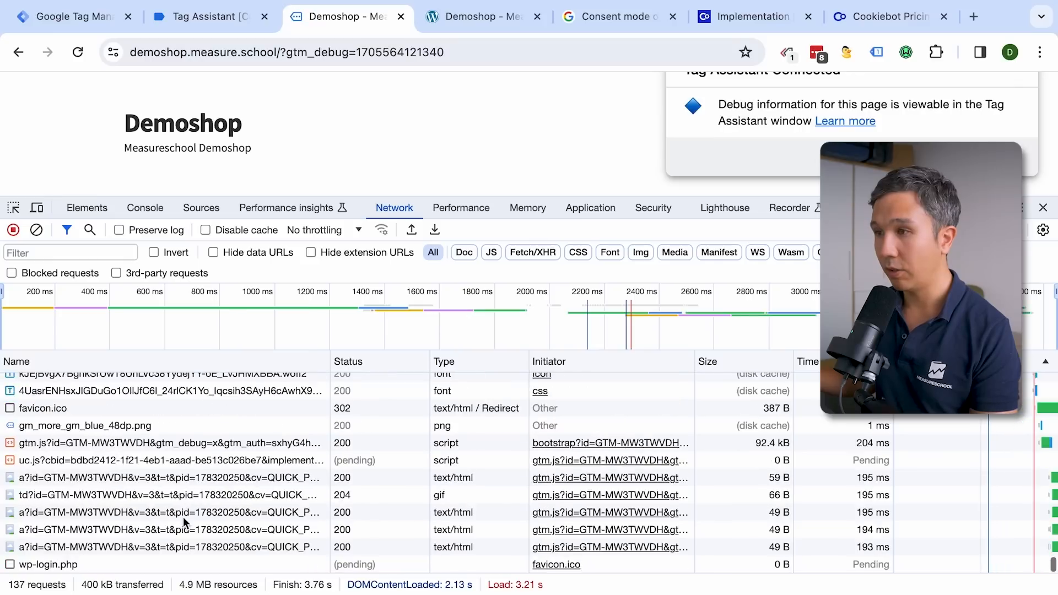
- Filter the demo shop's recorded network requests by "G-"
scroll(183, 518, up, 10)
click(58, 258)
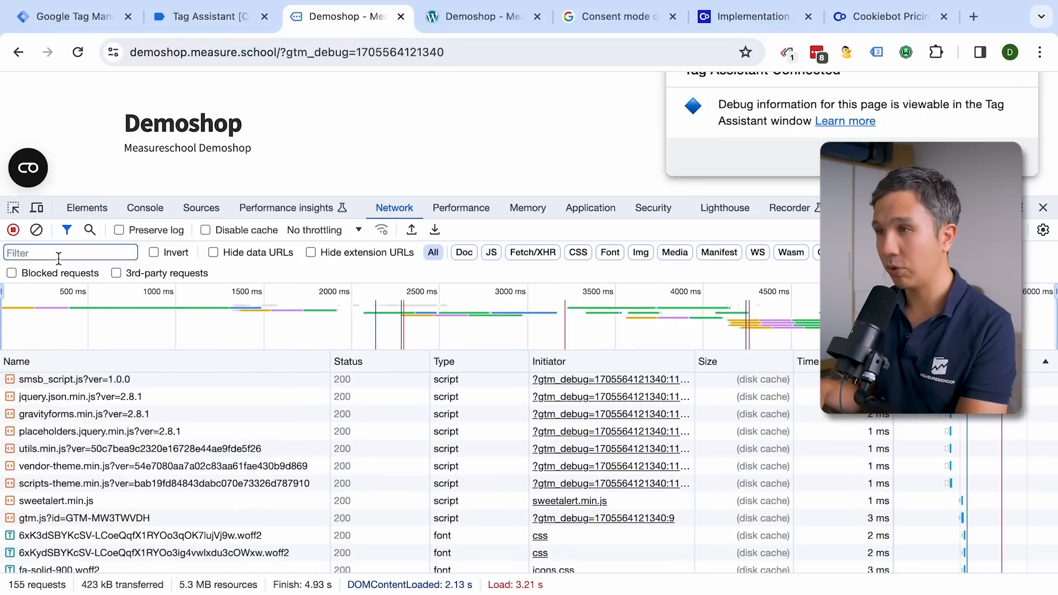
text(G-)
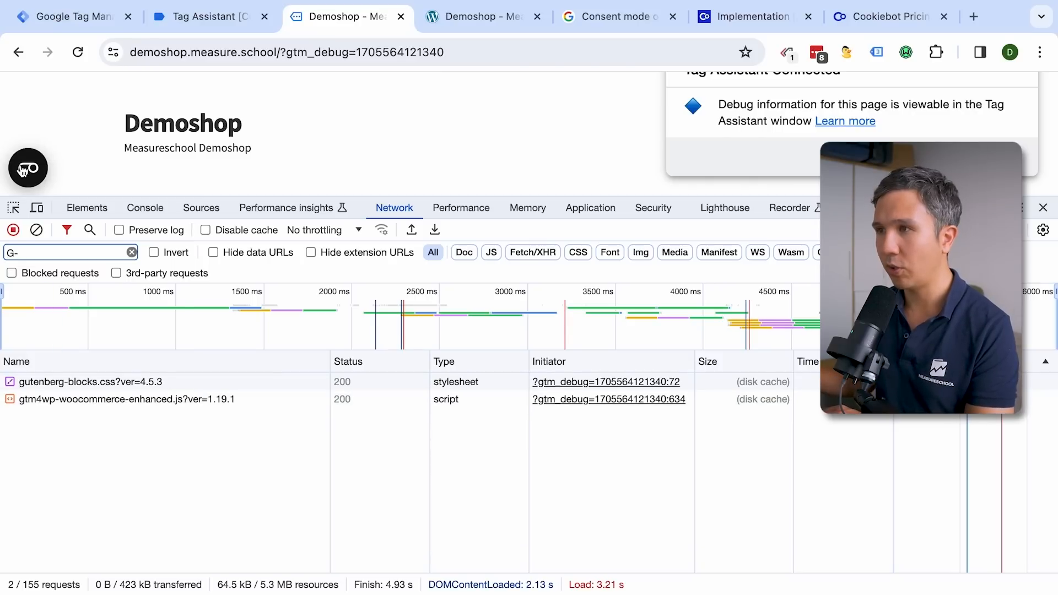
- Close the developer tools and change the demo shop's cookie consent to allow all categories
click(25, 171)
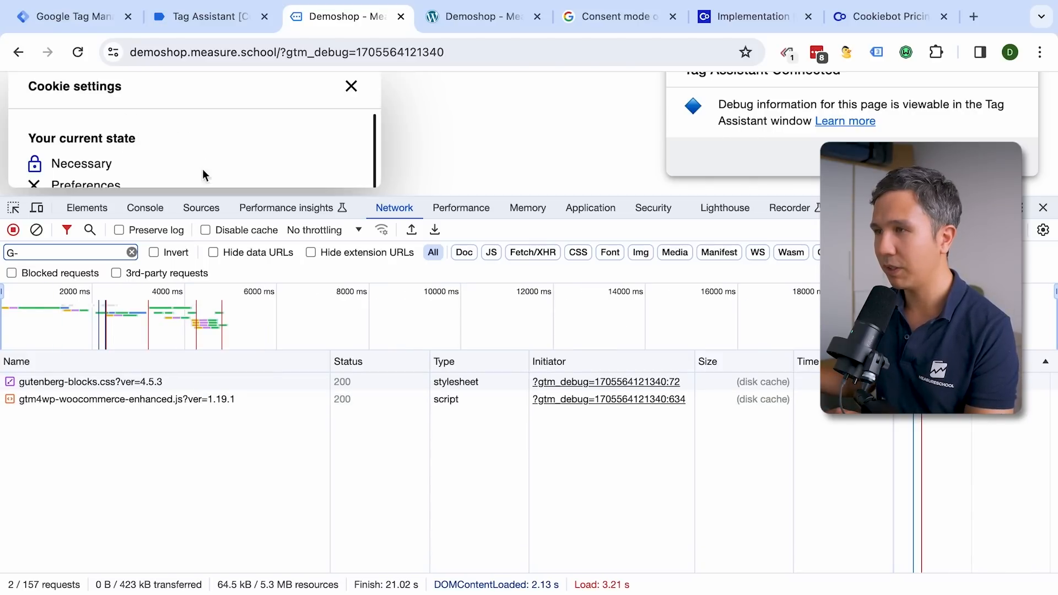
click(1043, 207)
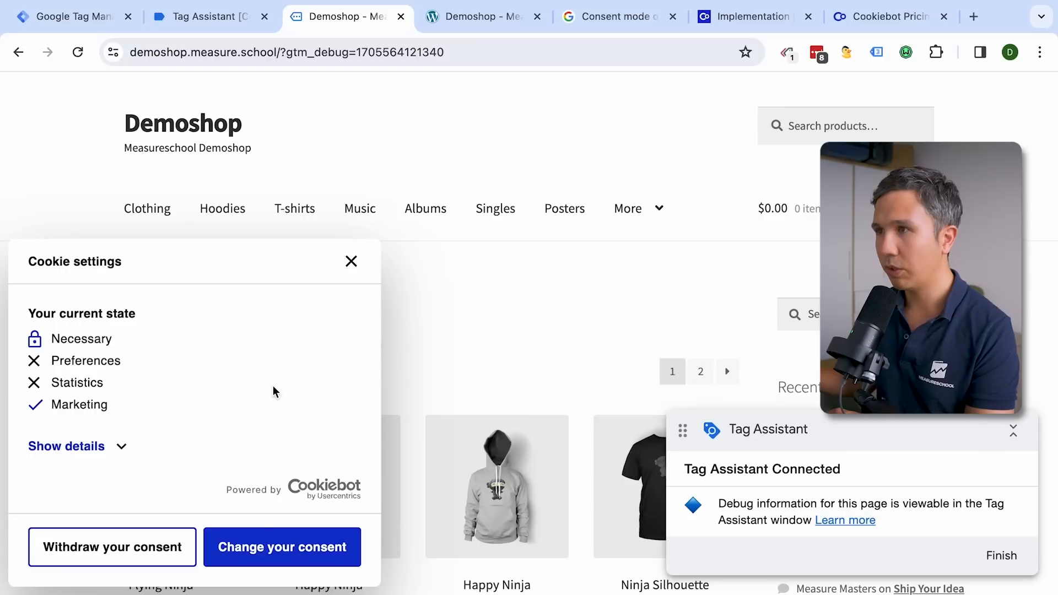
click(281, 551)
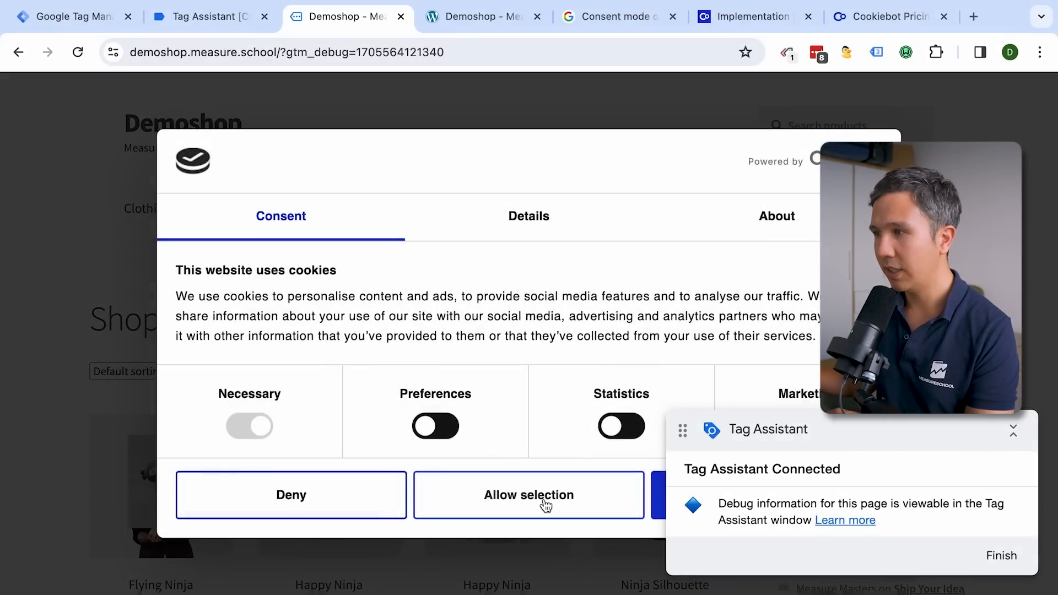
click(663, 503)
- Record the demo shop's network requests on a reload and examine the gcd parameter in the collect request's URL
key(super+alt+j)
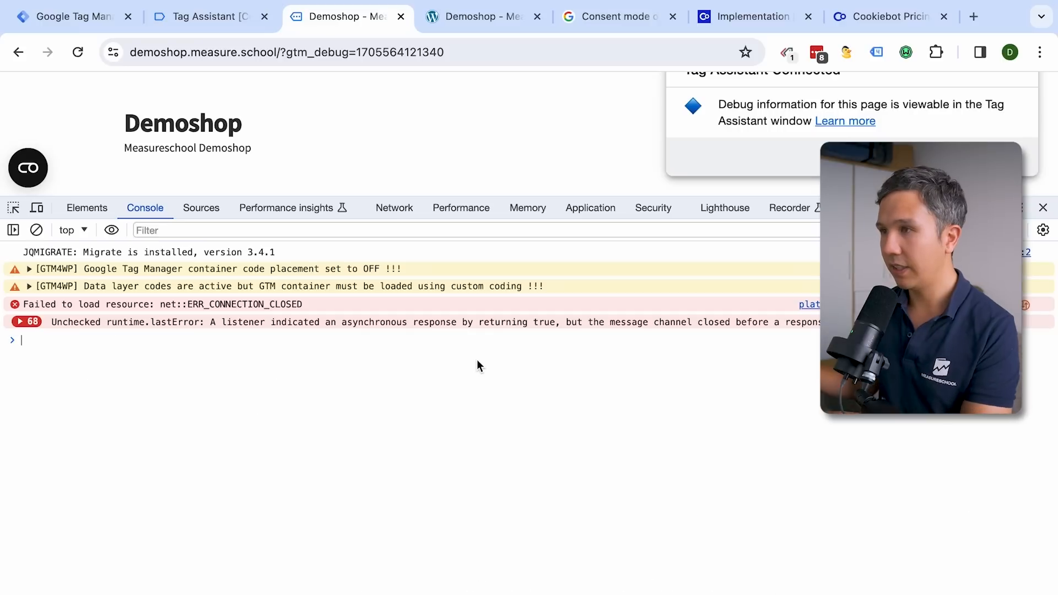
click(393, 207)
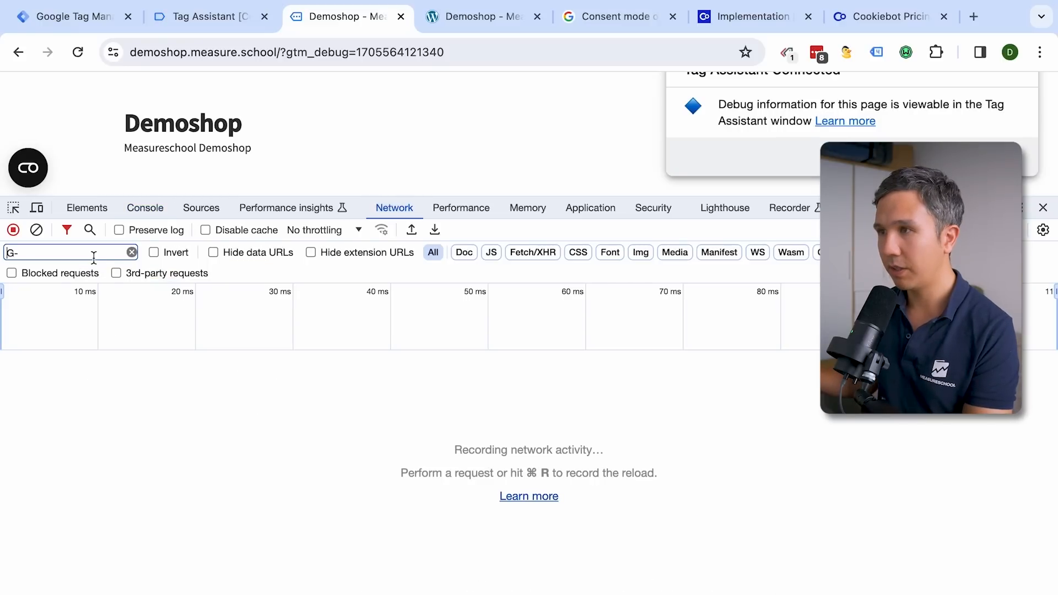
key(super+r)
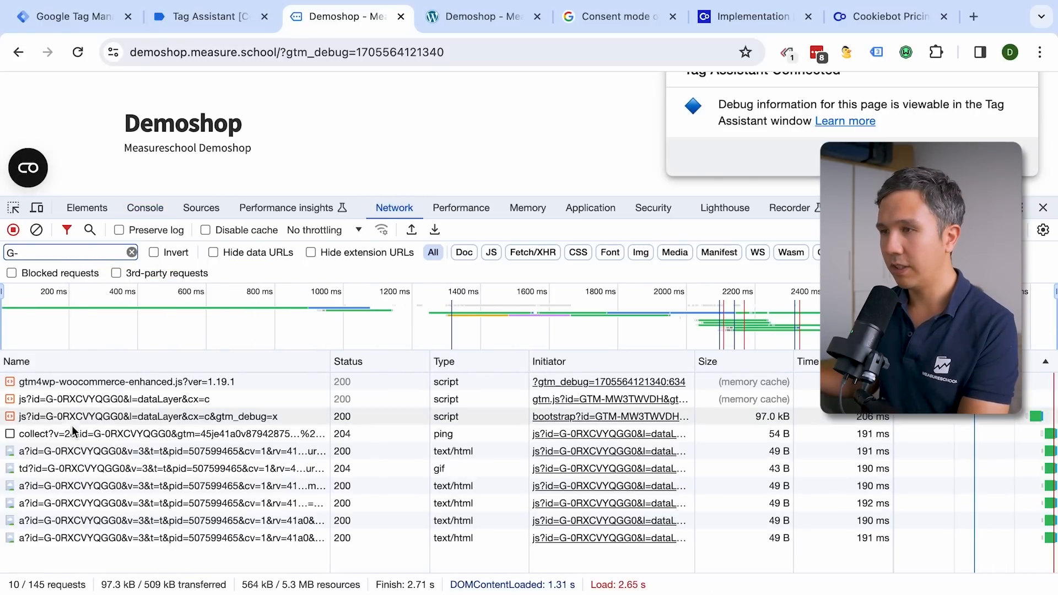
click(43, 435)
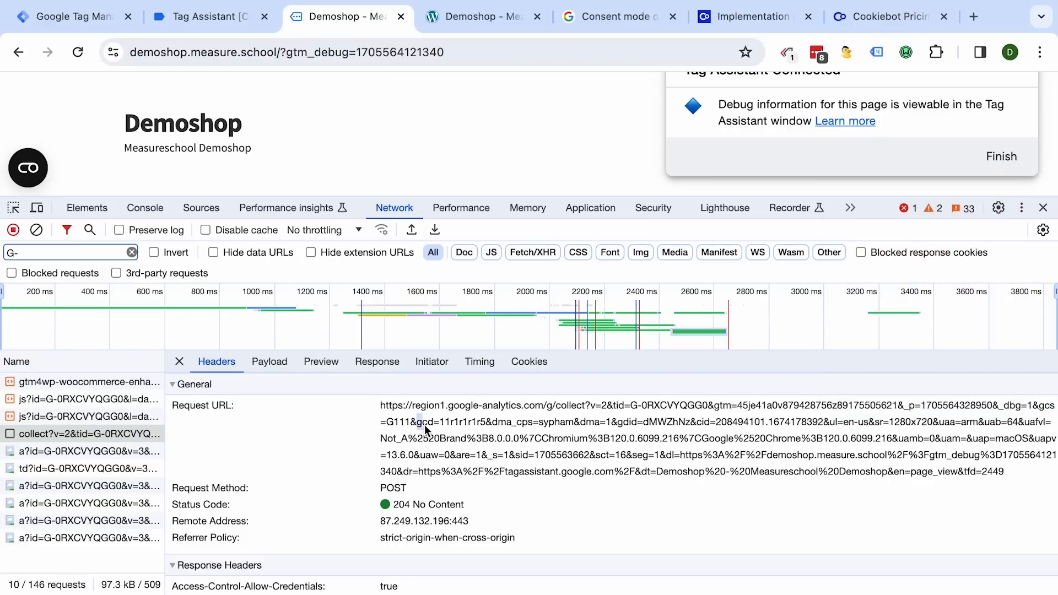
drag(478, 425, 481, 426)
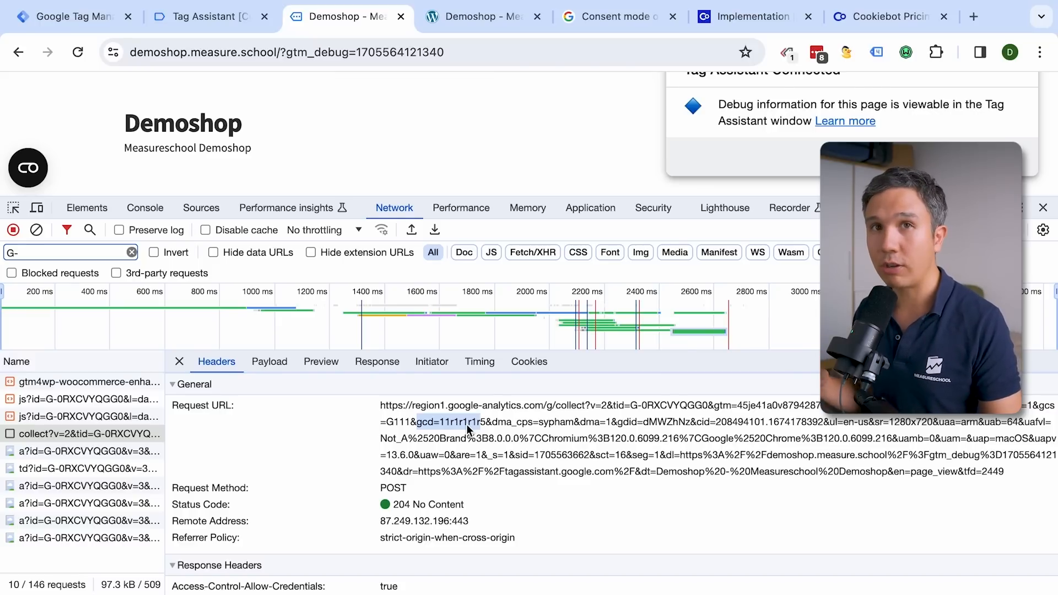
- Switch to Tag Manager and clear the current selection in the tags list
click(81, 22)
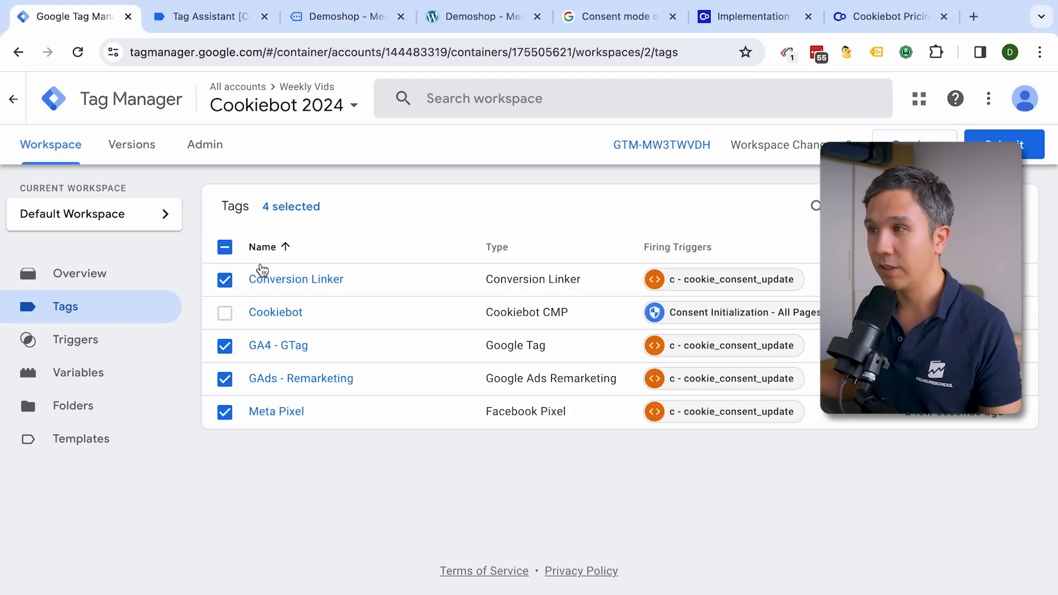
click(227, 253)
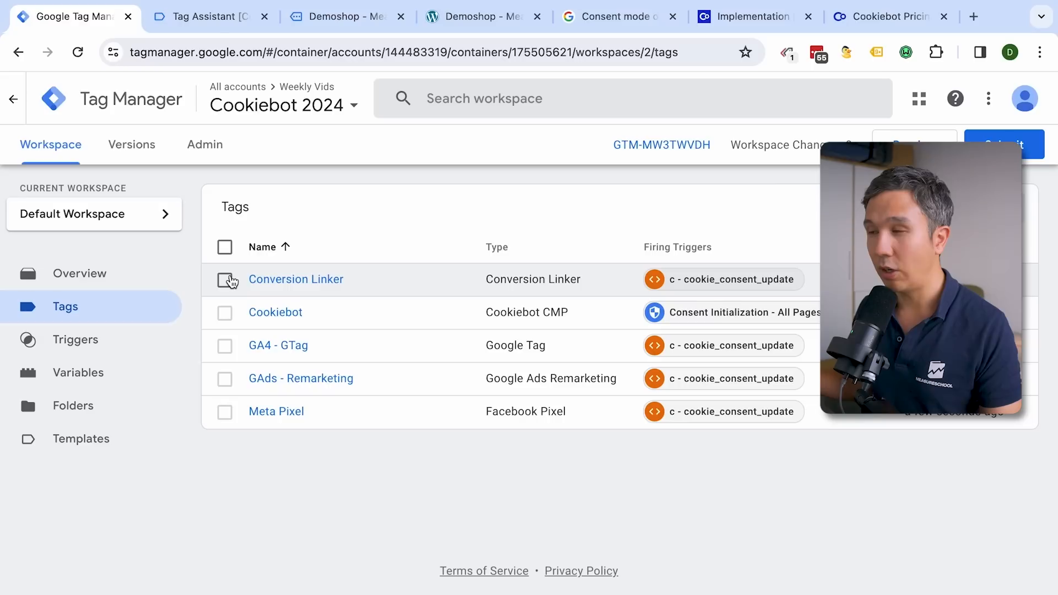
click(225, 280)
click(225, 346)
click(230, 384)
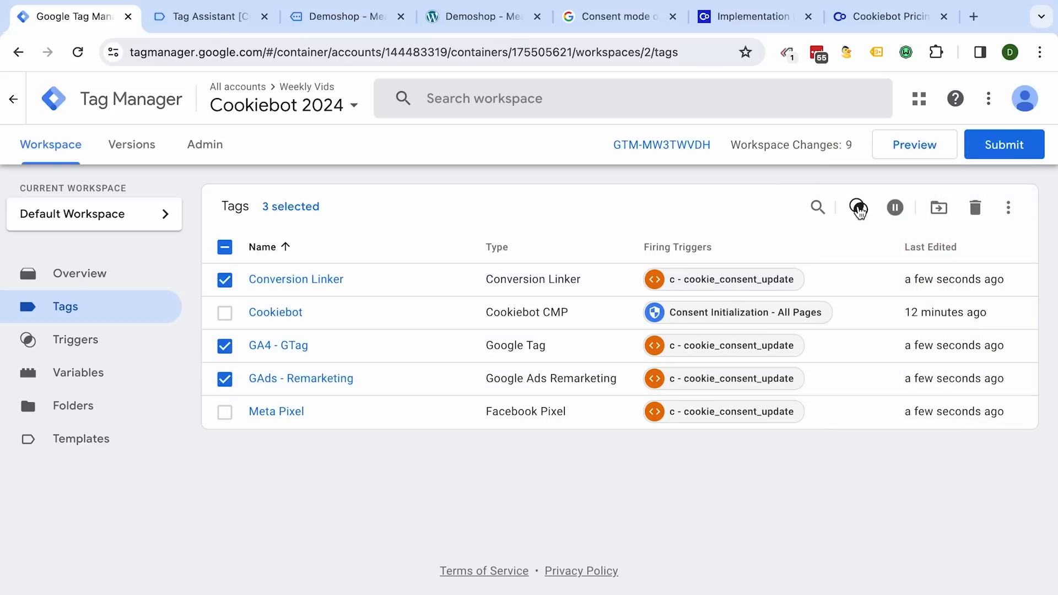
click(858, 208)
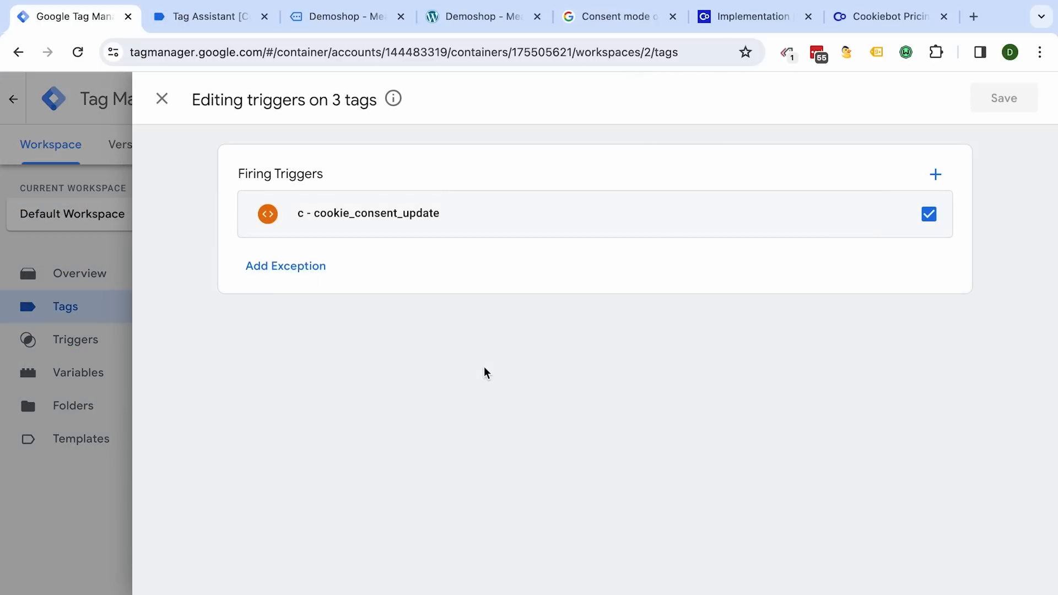
click(161, 99)
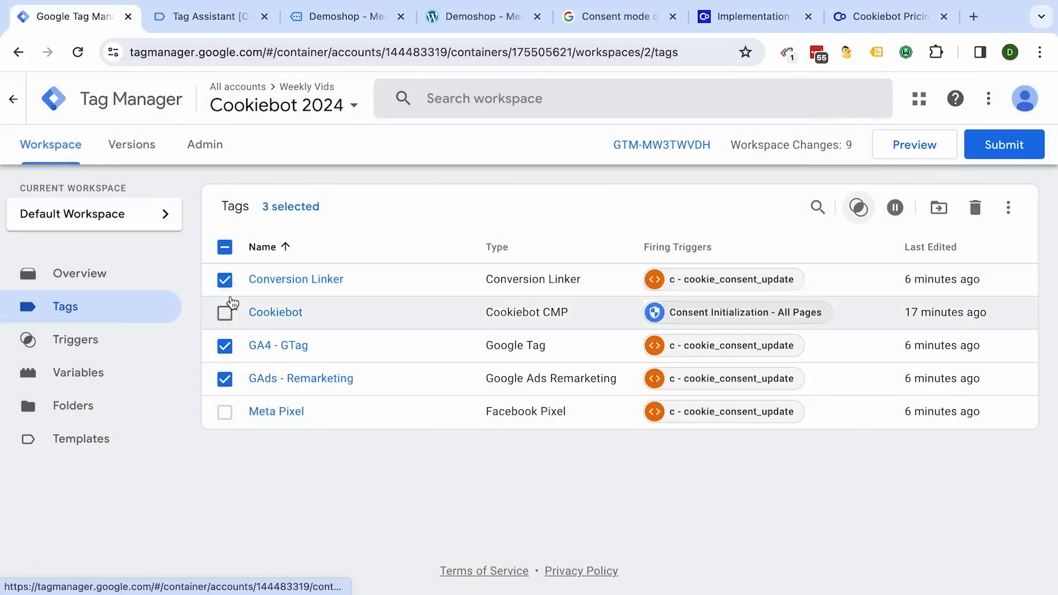
- In the Consent Overview, set additional consent checks to Not set for Conversion Linker, GA4 - GTag and GAds - Remarketing, and save
click(935, 210)
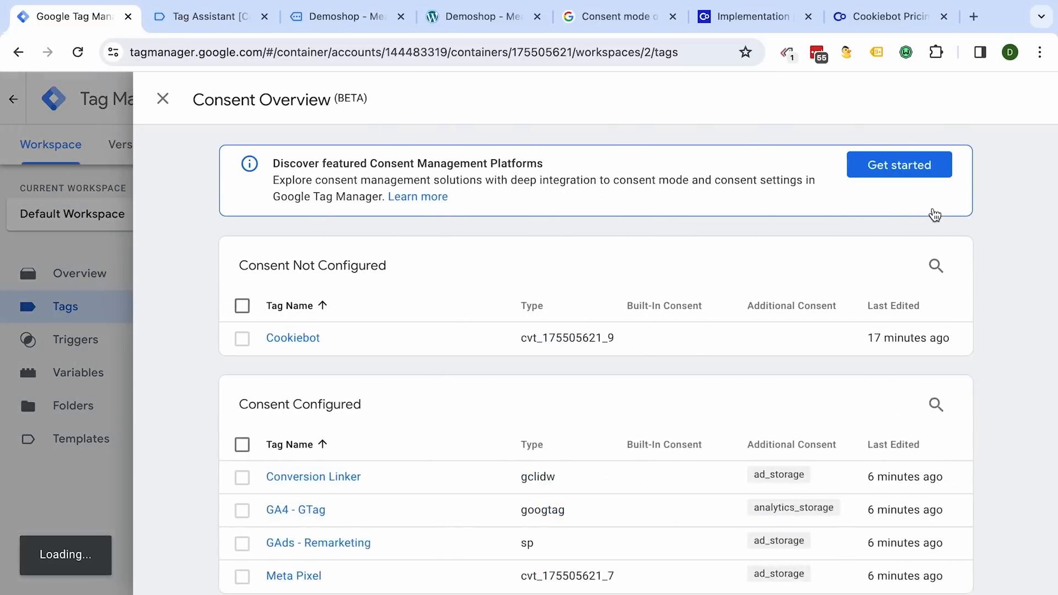
scroll(418, 330, down, 3)
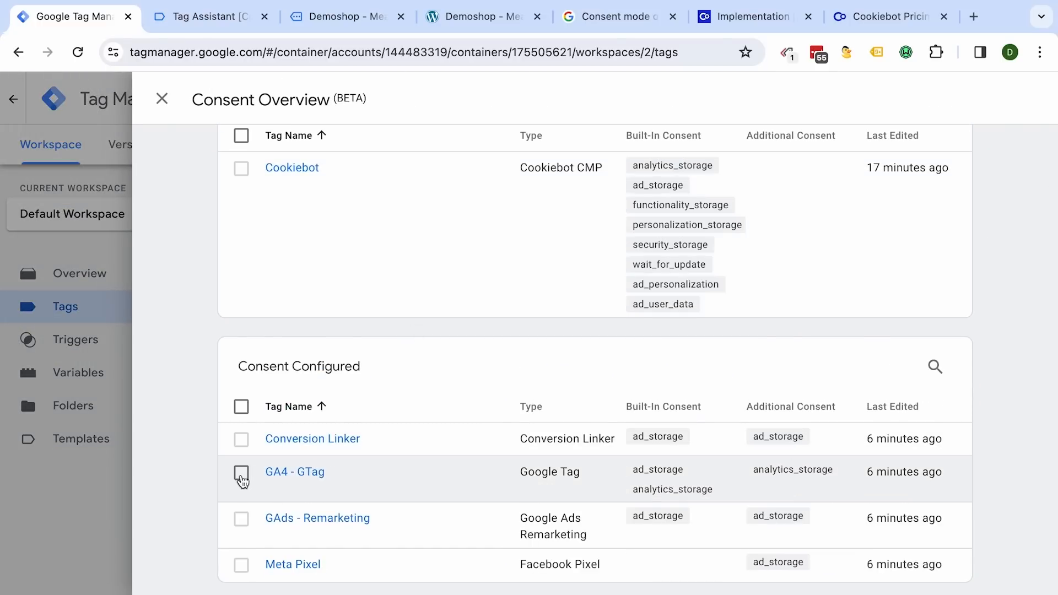
click(241, 478)
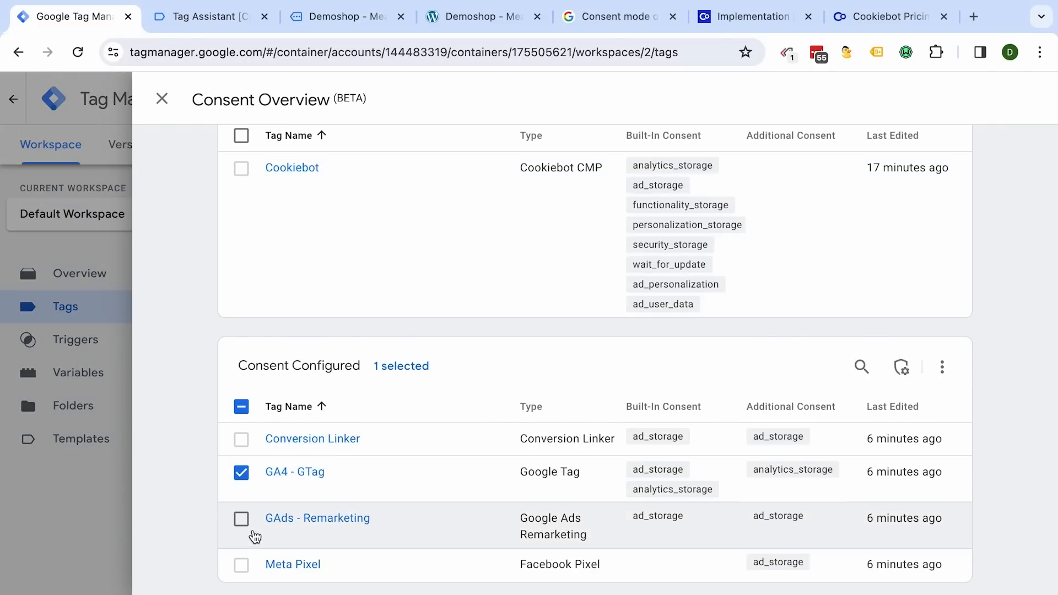
click(242, 518)
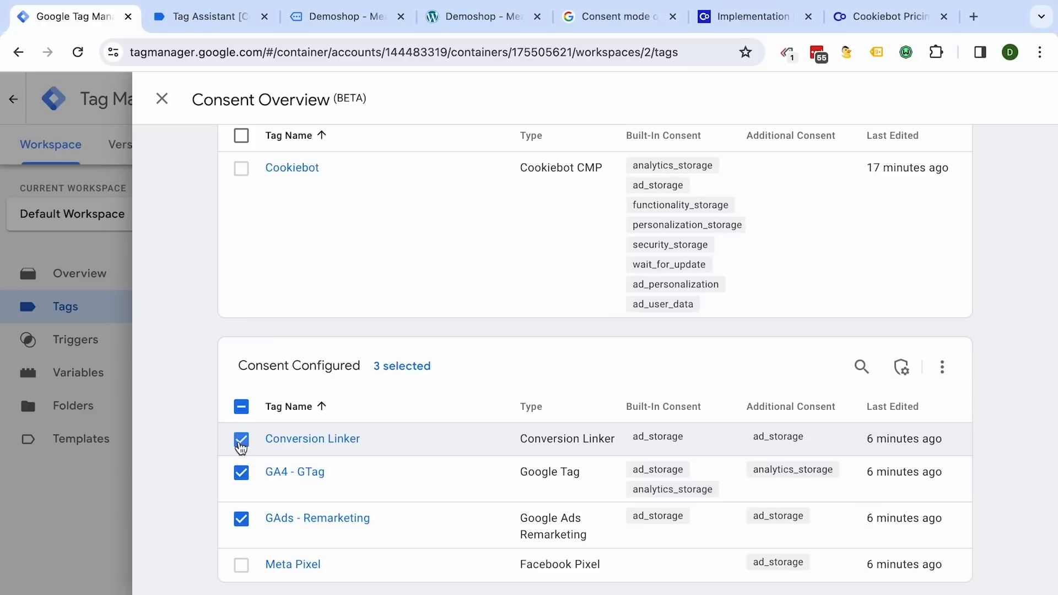
click(241, 440)
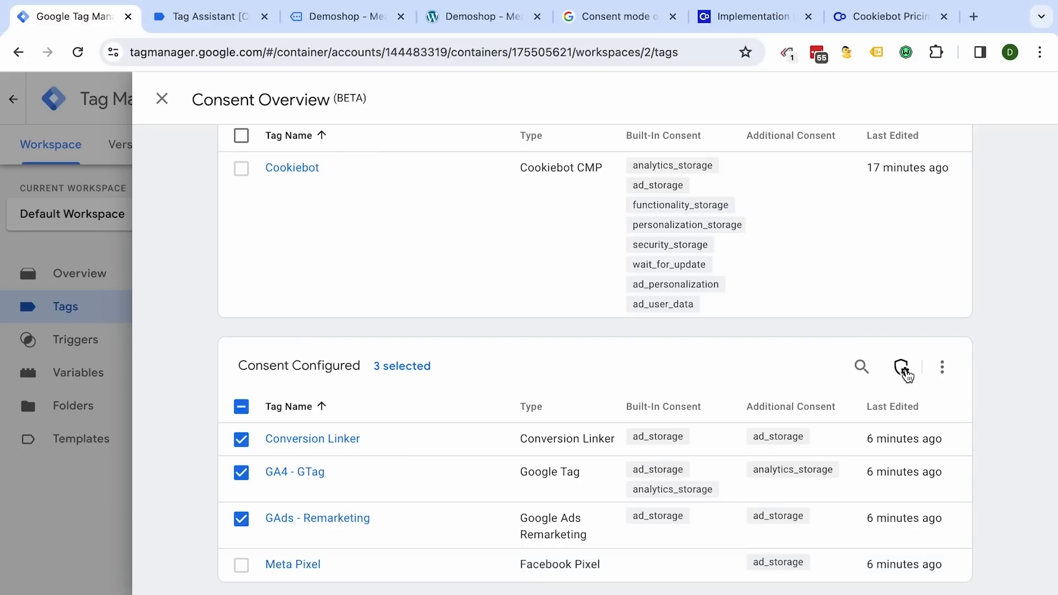
click(903, 369)
click(247, 221)
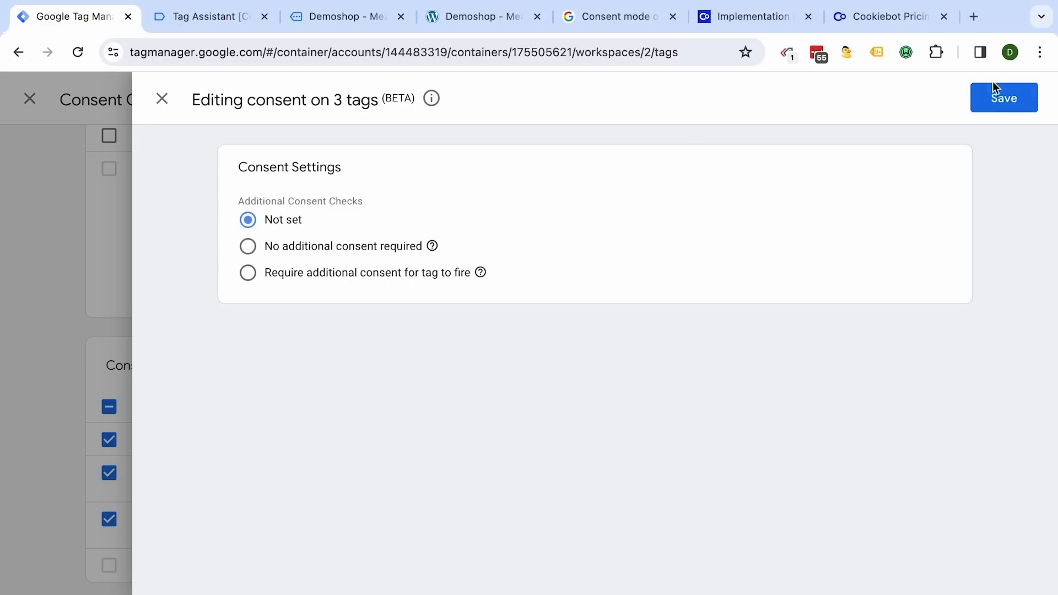
click(996, 96)
click(708, 296)
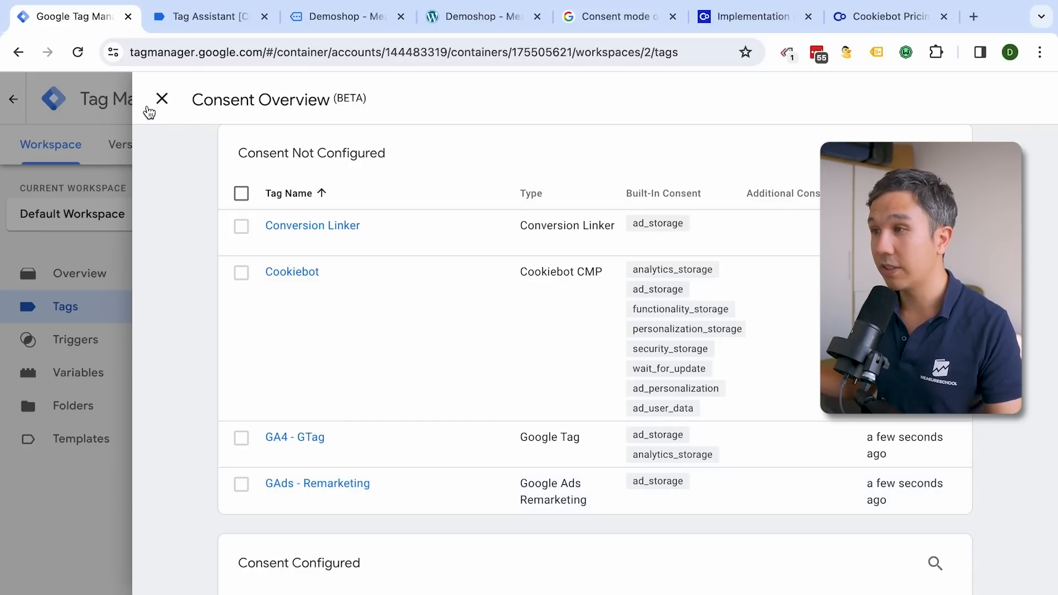
click(149, 113)
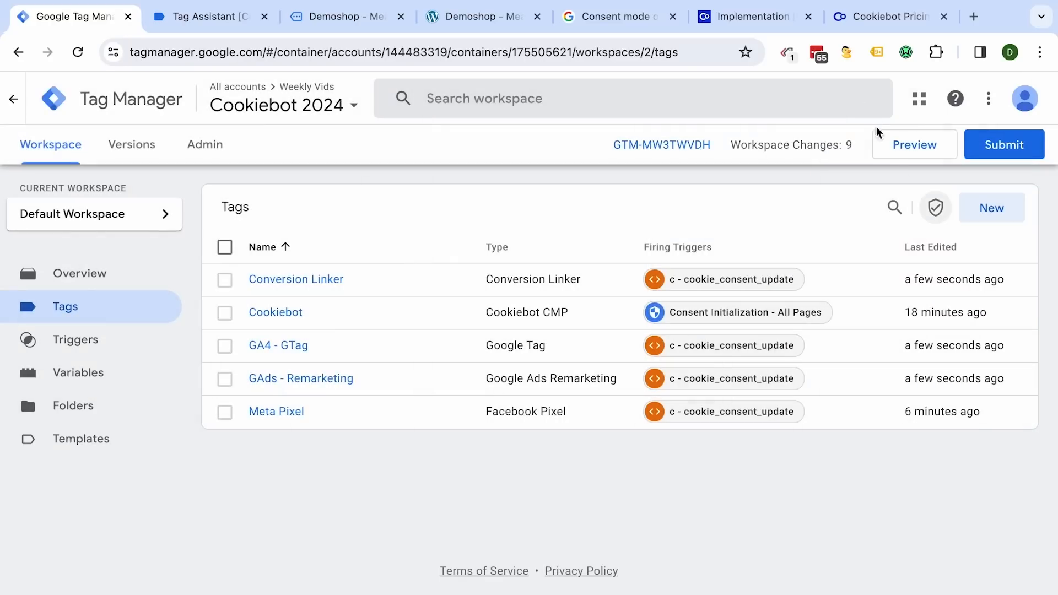
- Start a new preview of the container, continue into Tag Assistant, and return to the demo shop without the developer tools
click(915, 143)
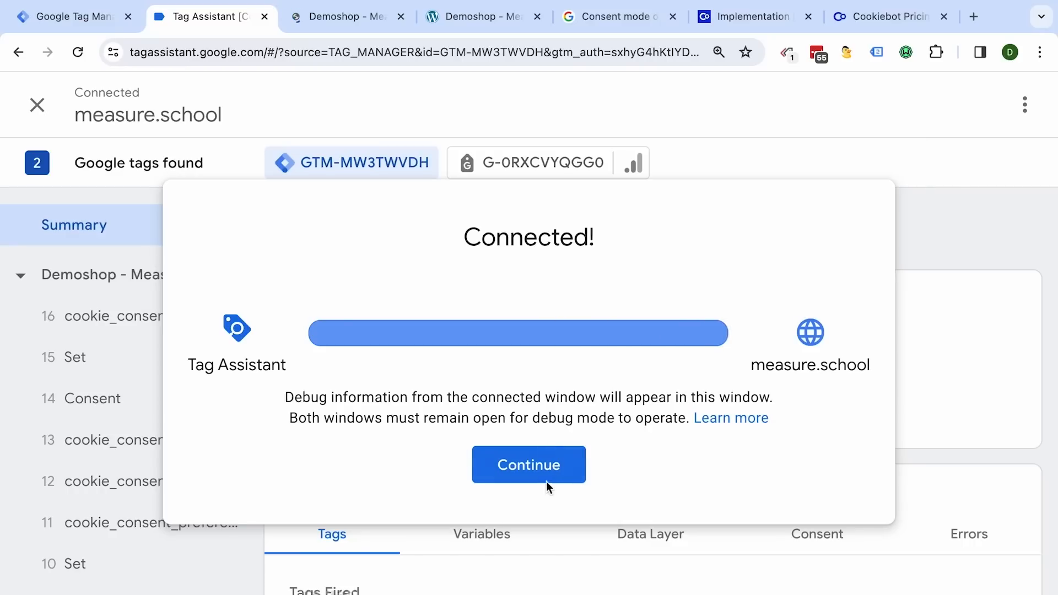
click(547, 475)
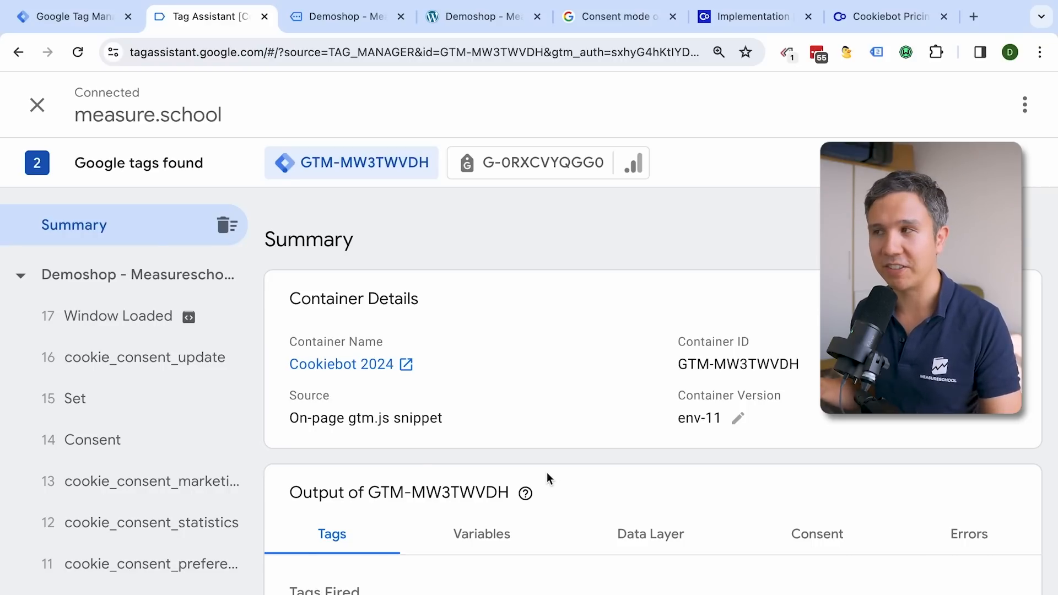
click(365, 25)
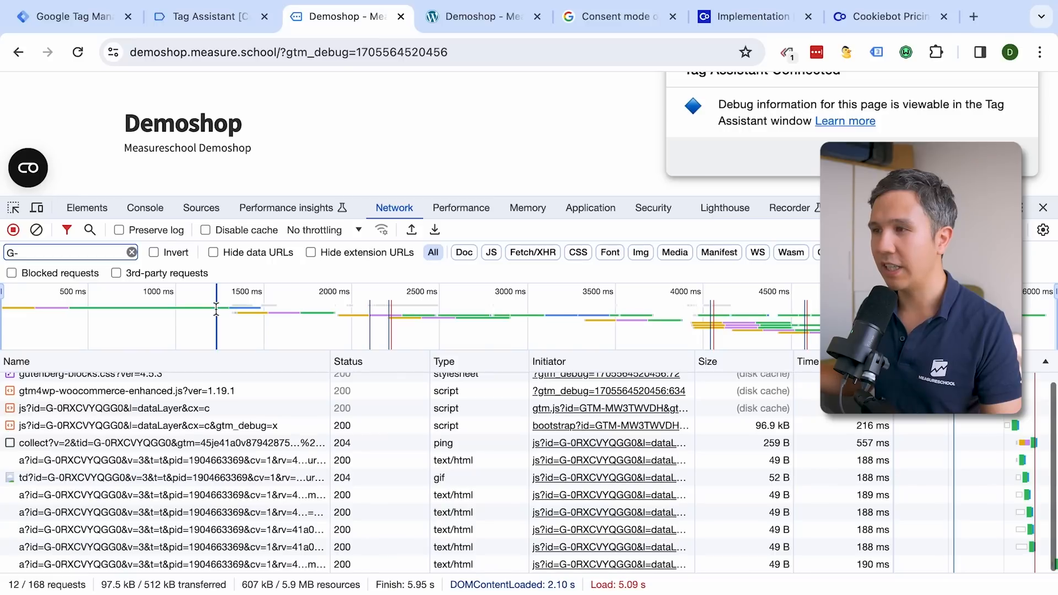
click(1043, 208)
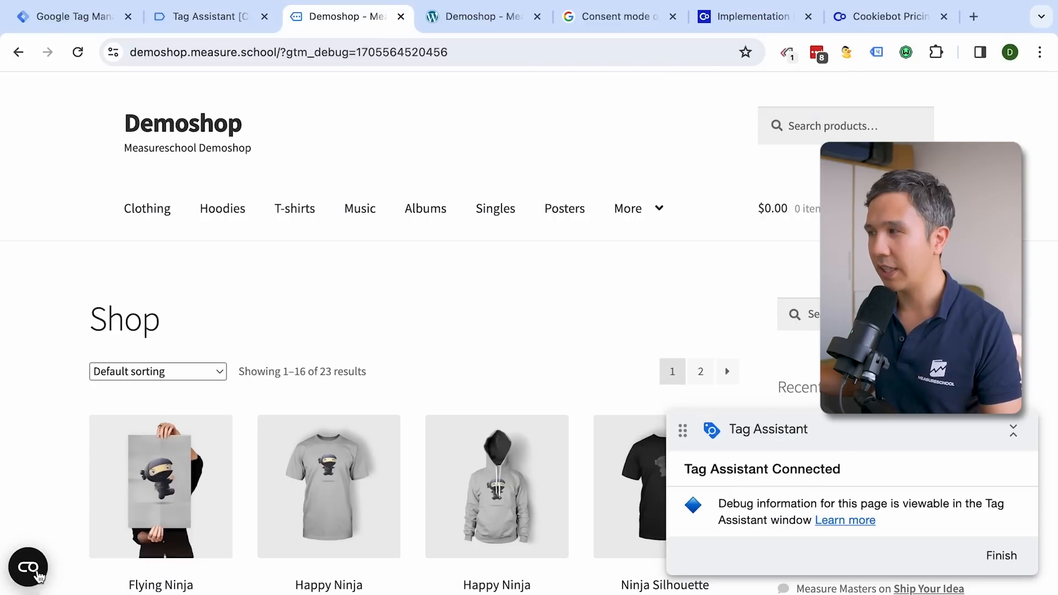
- Change the demo shop's cookie consent to deny all optional categories
click(36, 573)
click(279, 547)
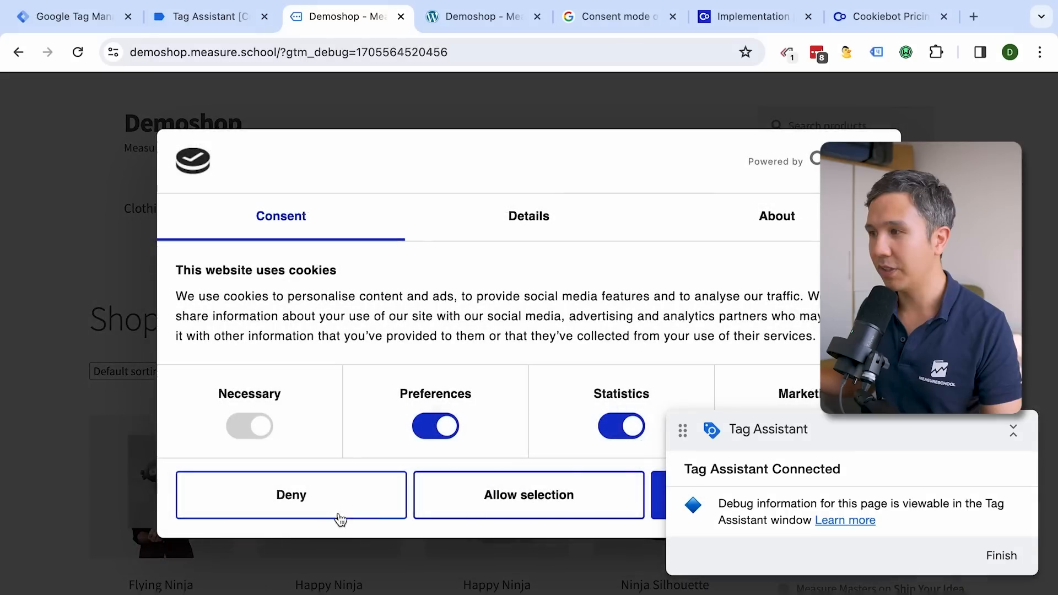
click(353, 512)
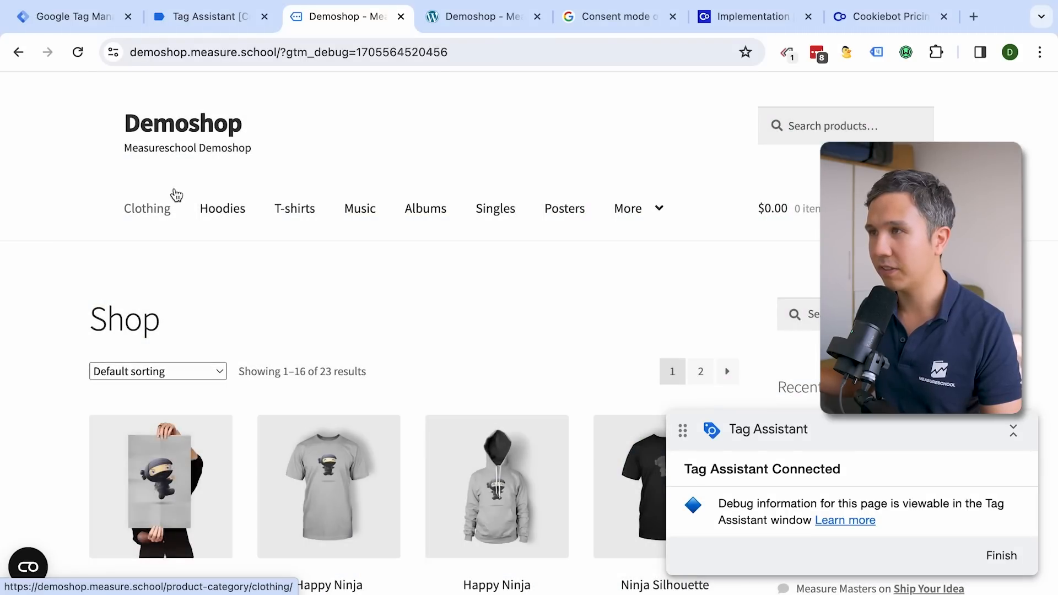
- Reload the demo shop with the developer tools open and its network requests recorded under the G- filter
key(super+alt+j)
click(78, 52)
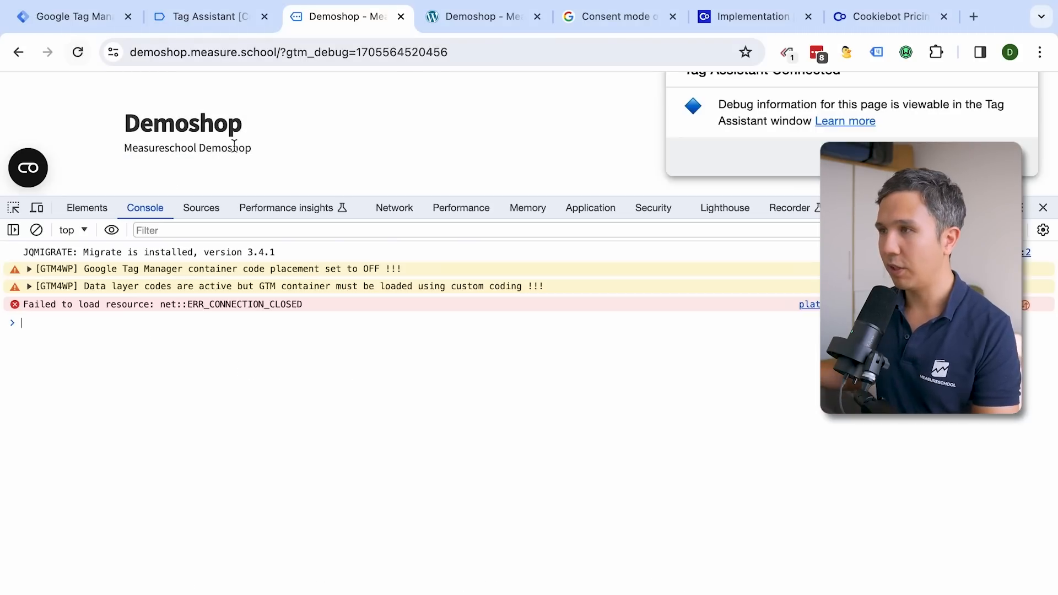
click(393, 208)
click(81, 60)
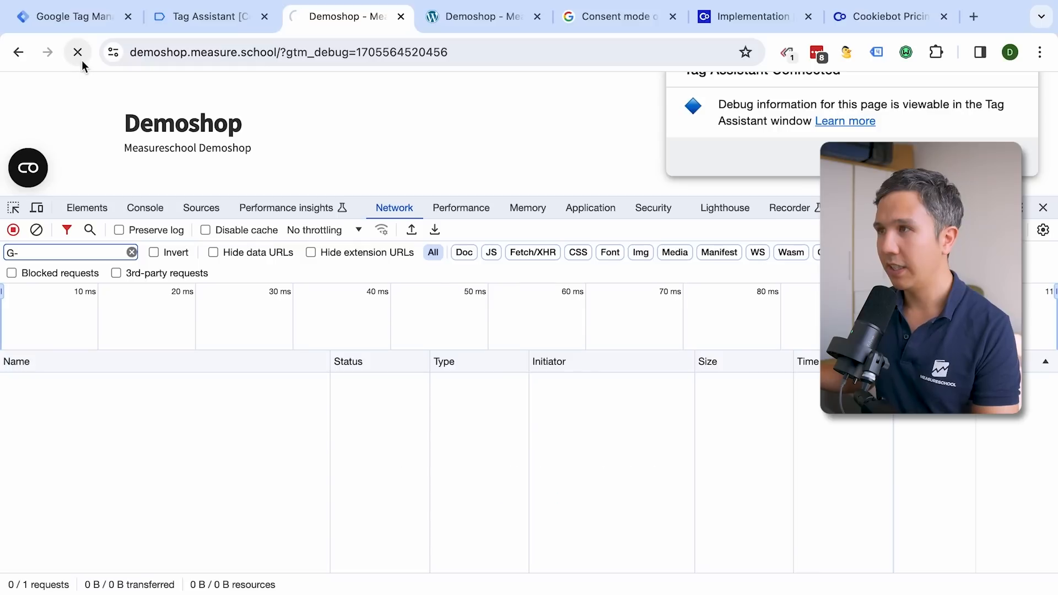
- In Tag Assistant, check the default and updated consent states of the latest Consent event
click(242, 28)
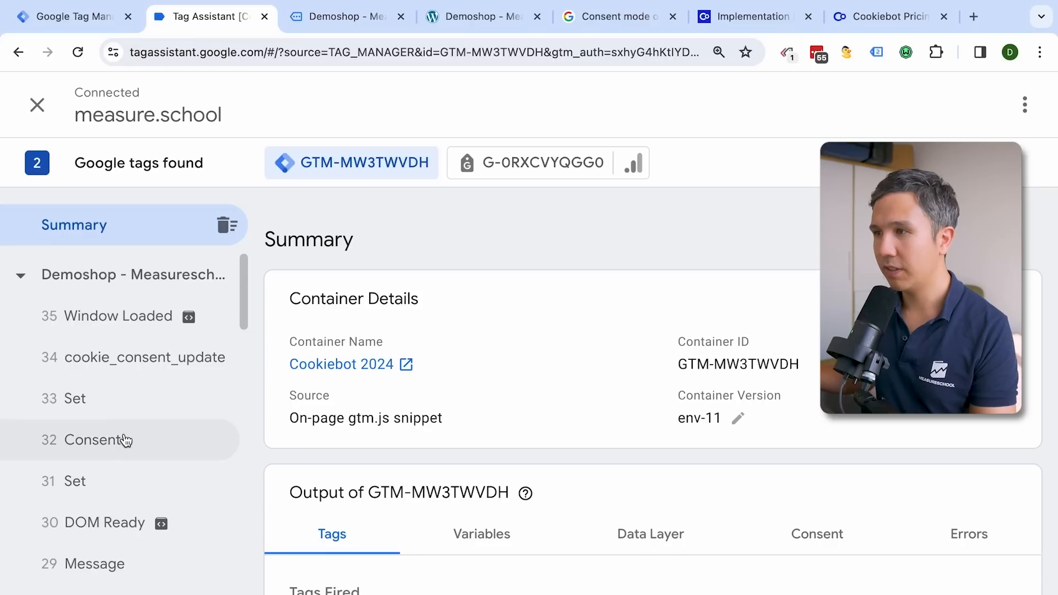
click(161, 362)
click(111, 446)
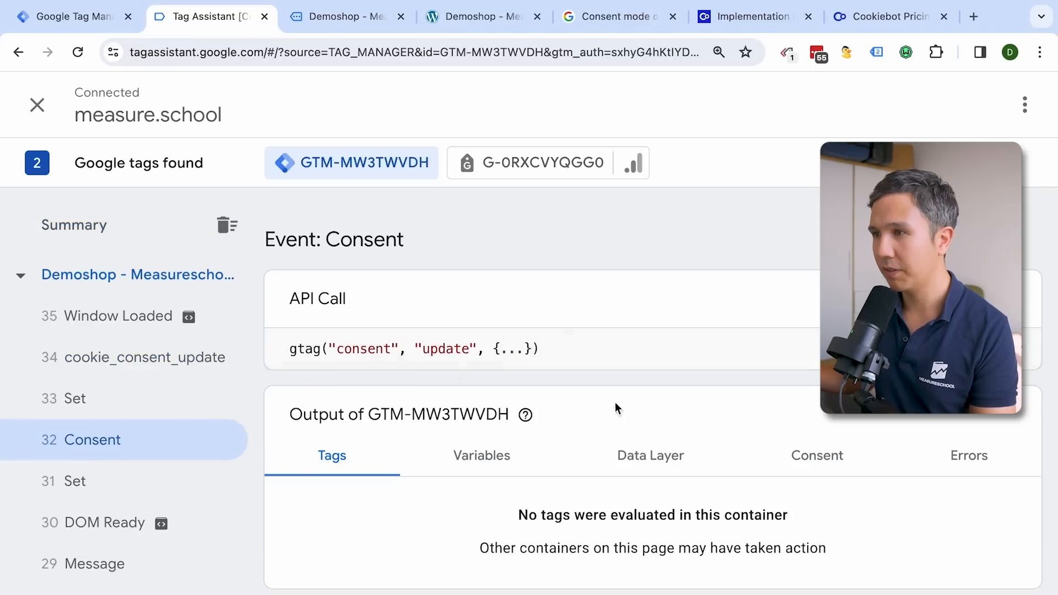
scroll(619, 420, down, 4)
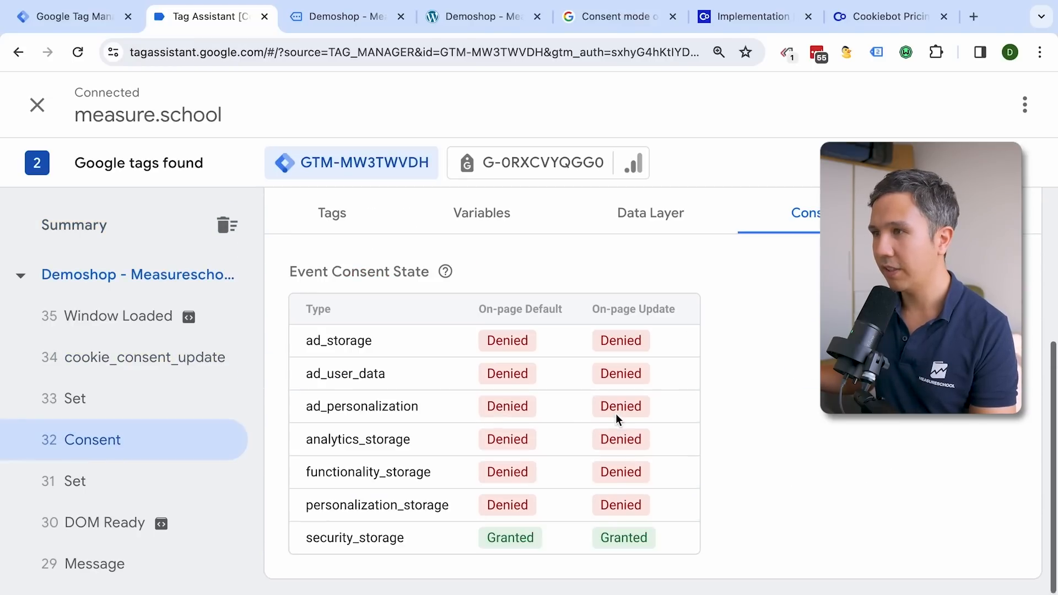
- Review which tags fired and which were blocked by consent settings on the cookie_consent_update event
click(156, 363)
click(354, 452)
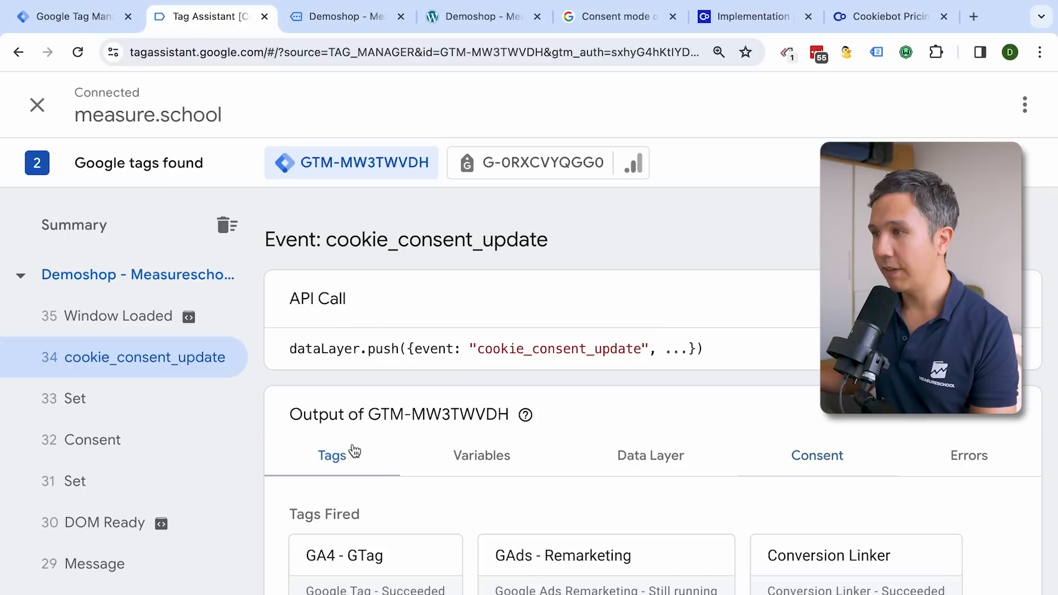
scroll(342, 461, down, 4)
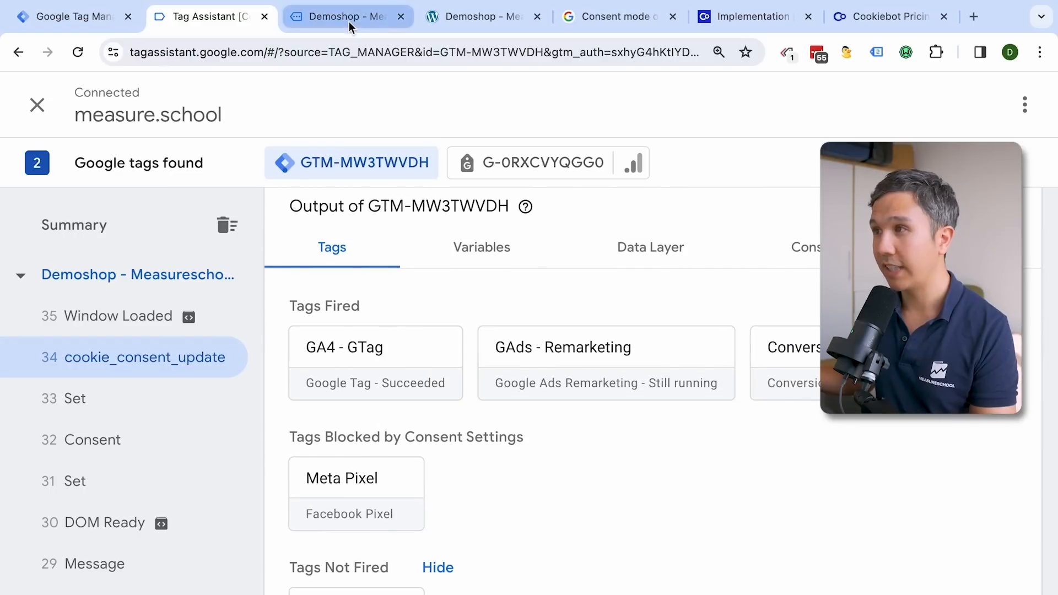
- Return to the demo shop and inspect the gcd consent parameter in the Google Analytics collect request's URL
click(349, 22)
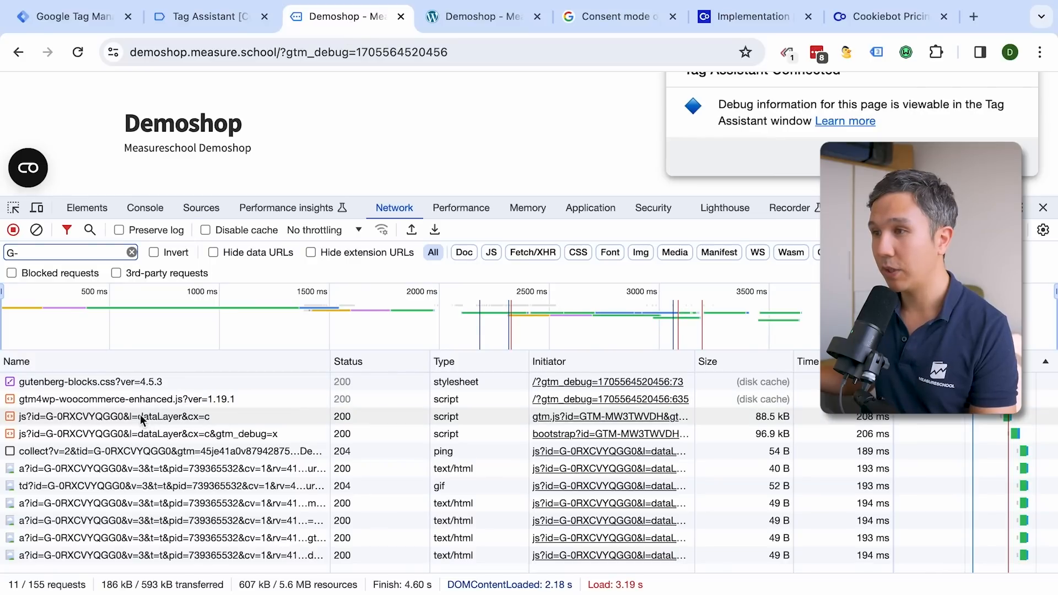
click(120, 449)
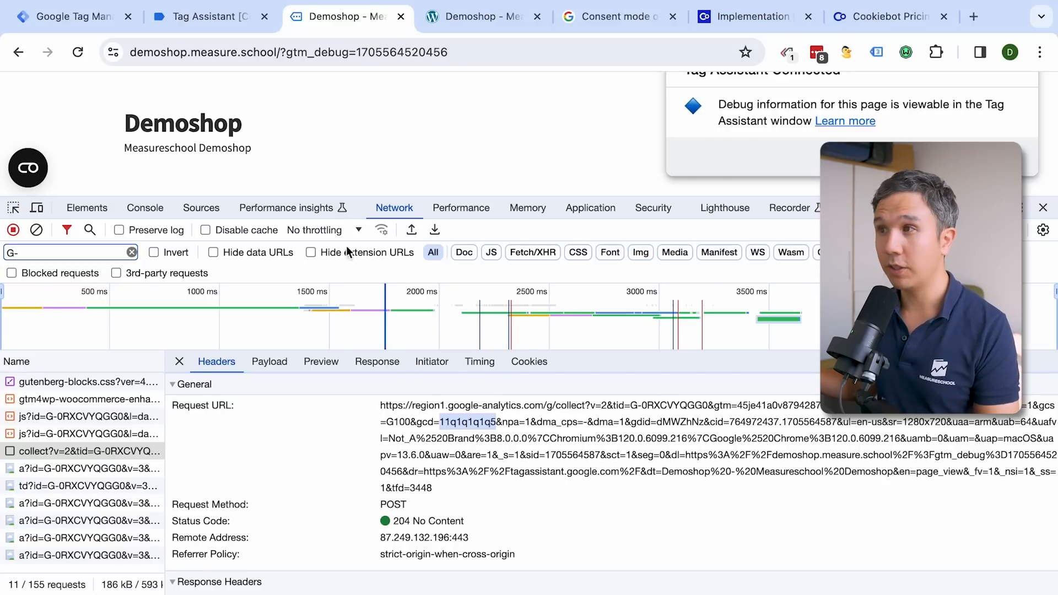
- Switch to Tag Manager and open the submission form for the workspace changes
click(72, 16)
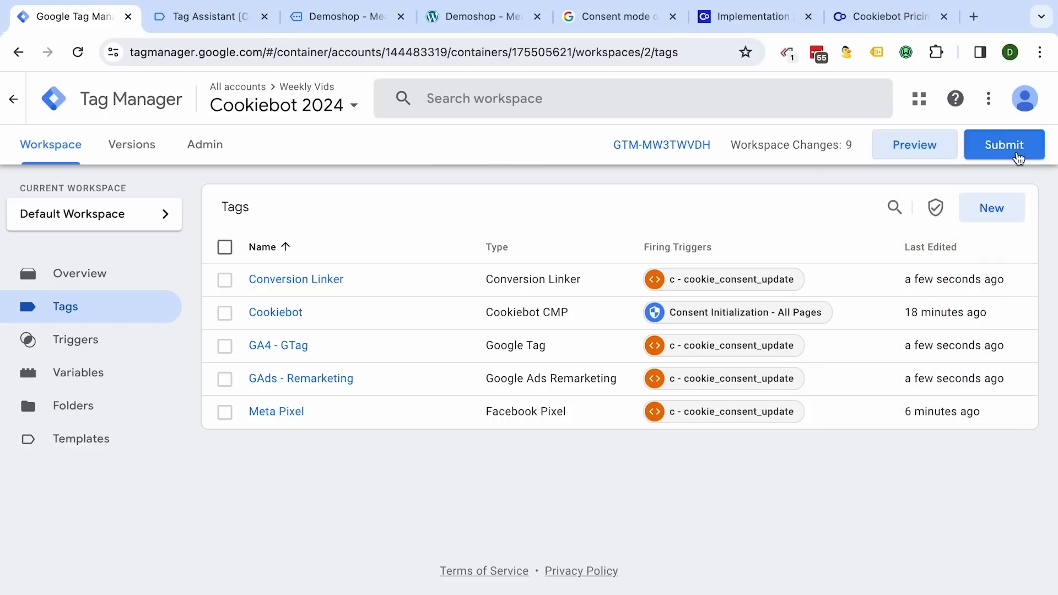
click(1004, 145)
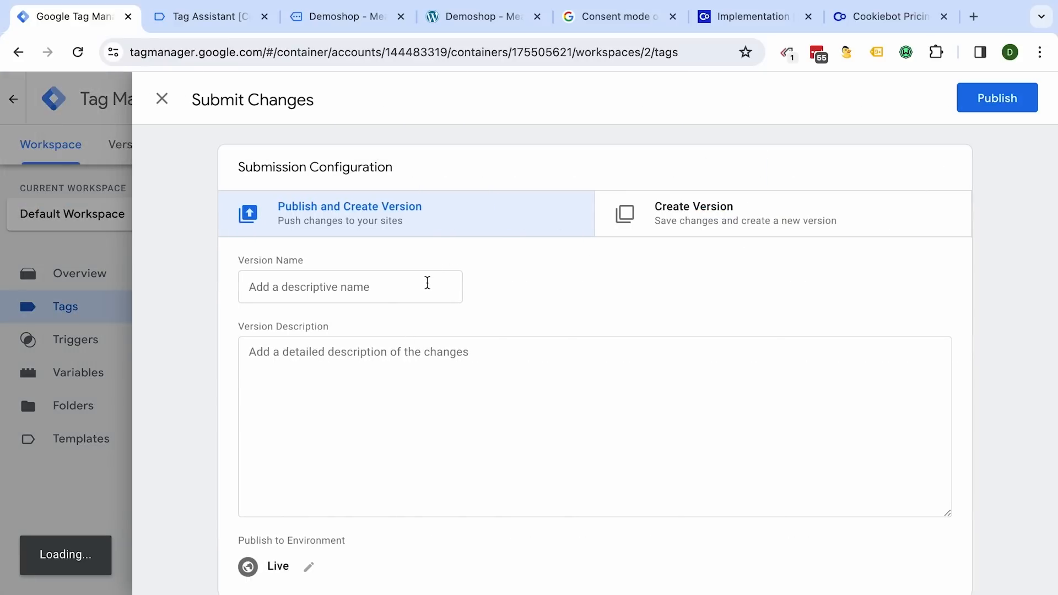